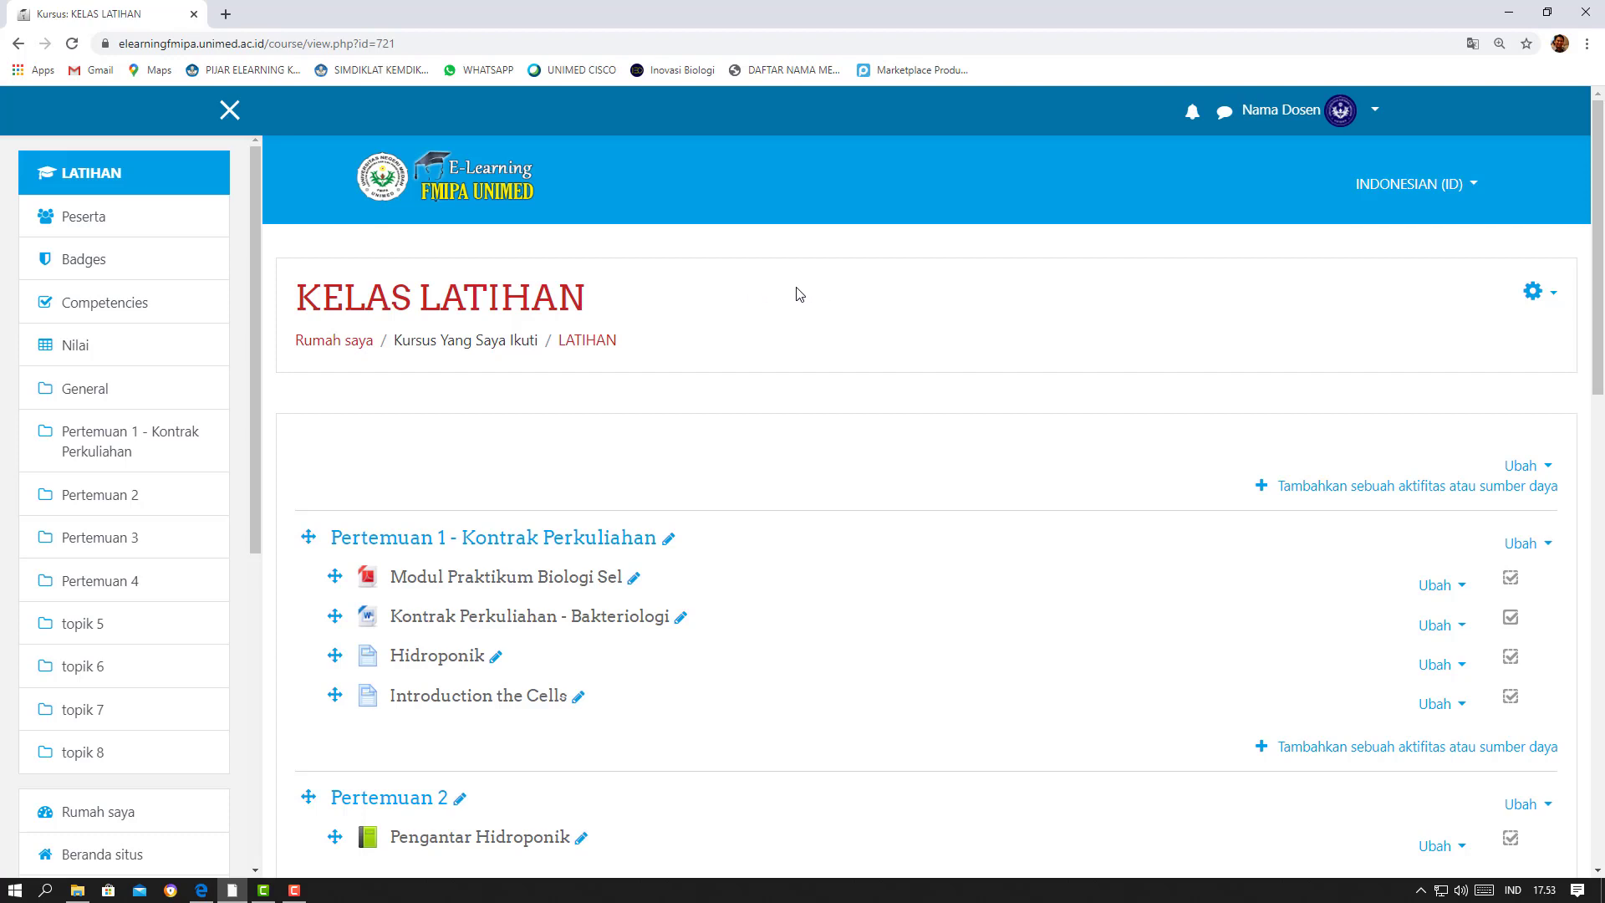
# Add a new Feedback activity to the Pertemuan 5 section of the course
pyautogui.scroll(-6, 729, 291)
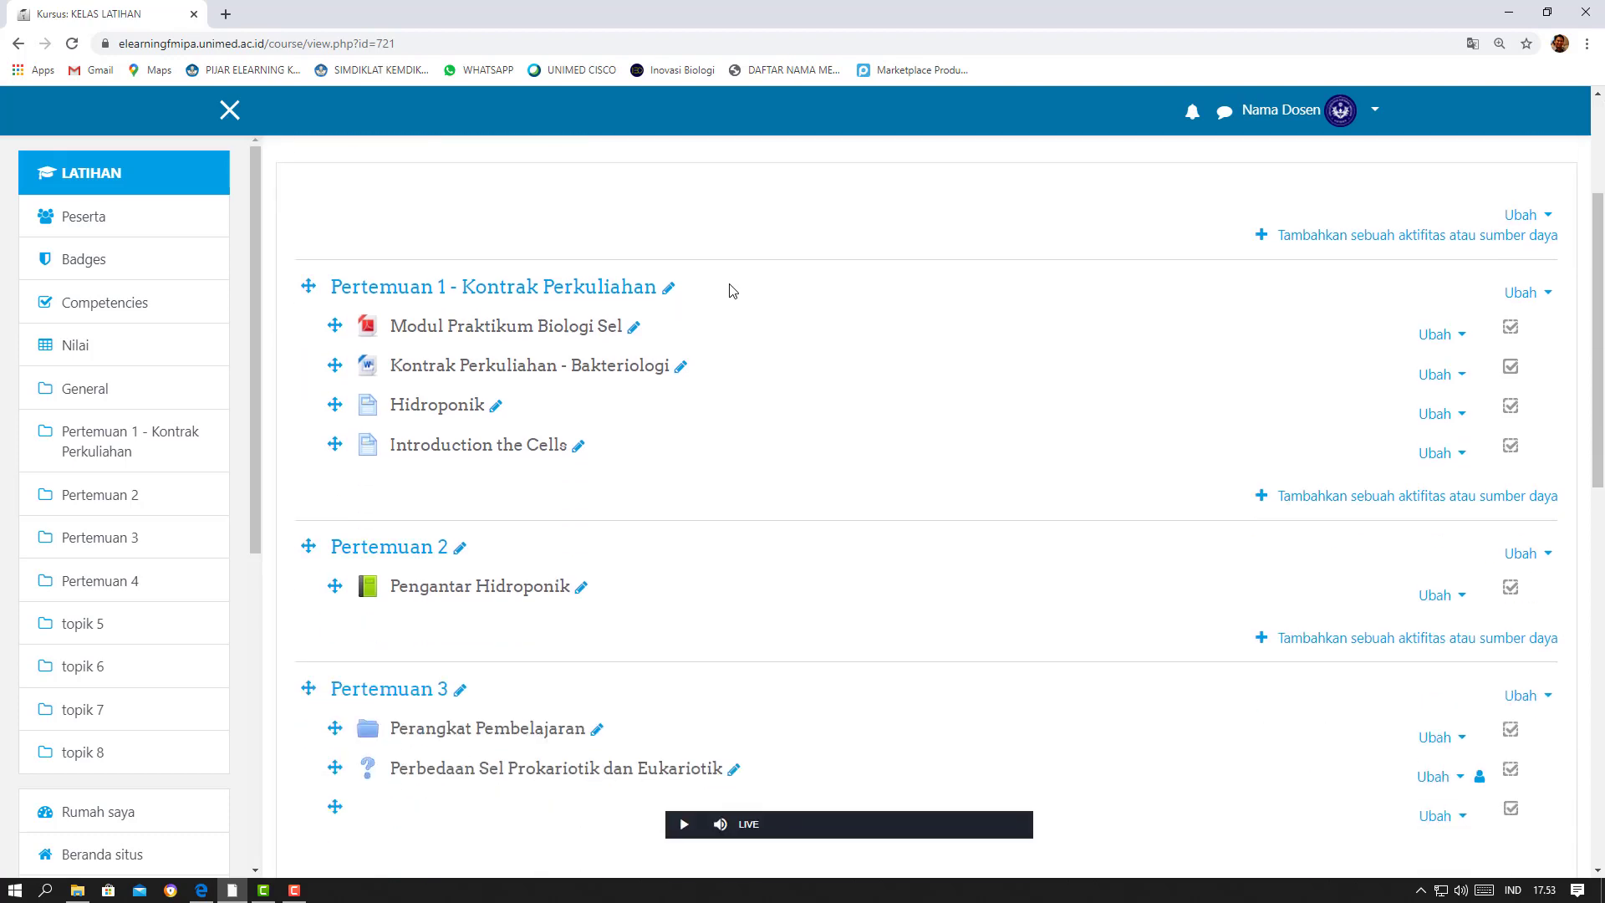
pyautogui.scroll(-6, 729, 291)
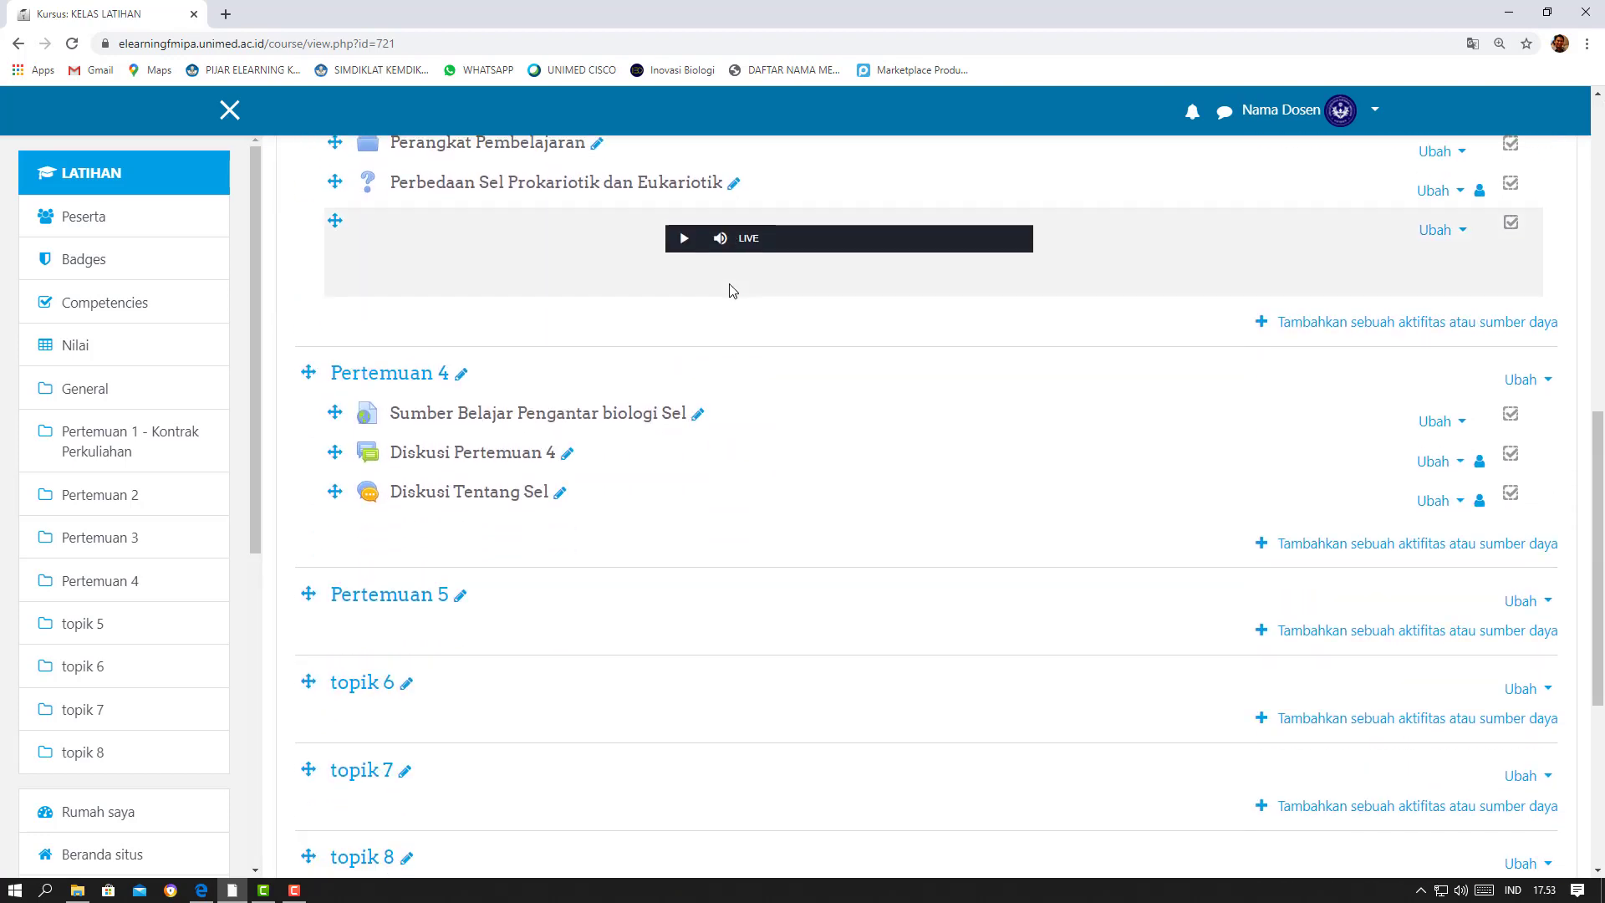
pyautogui.scroll(-2, 781, 297)
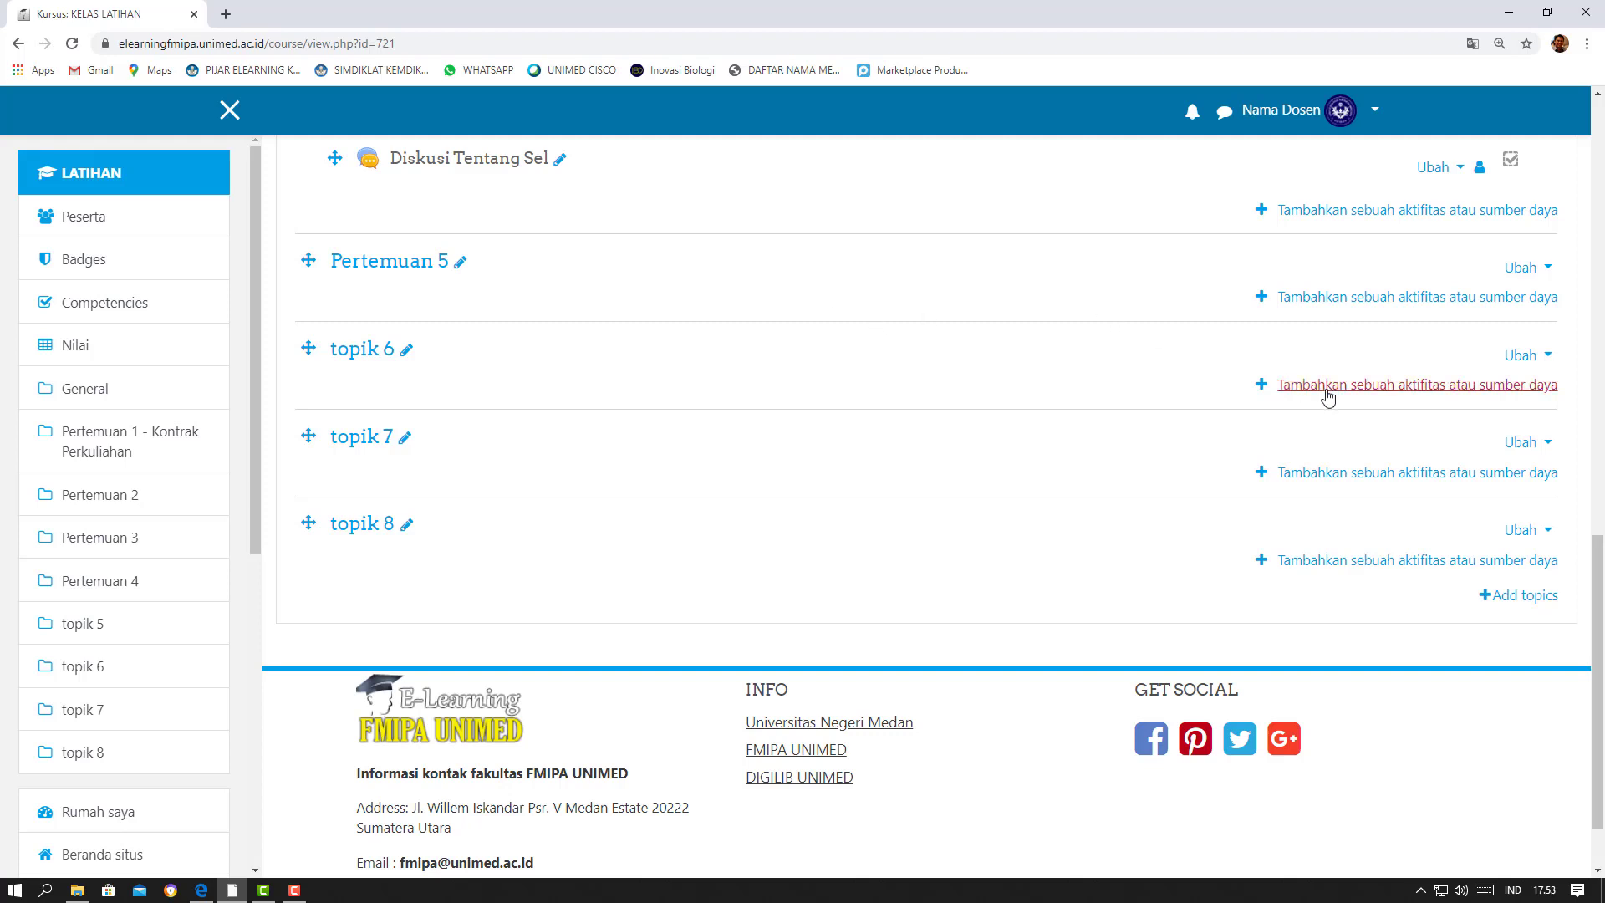
pyautogui.click(1335, 307)
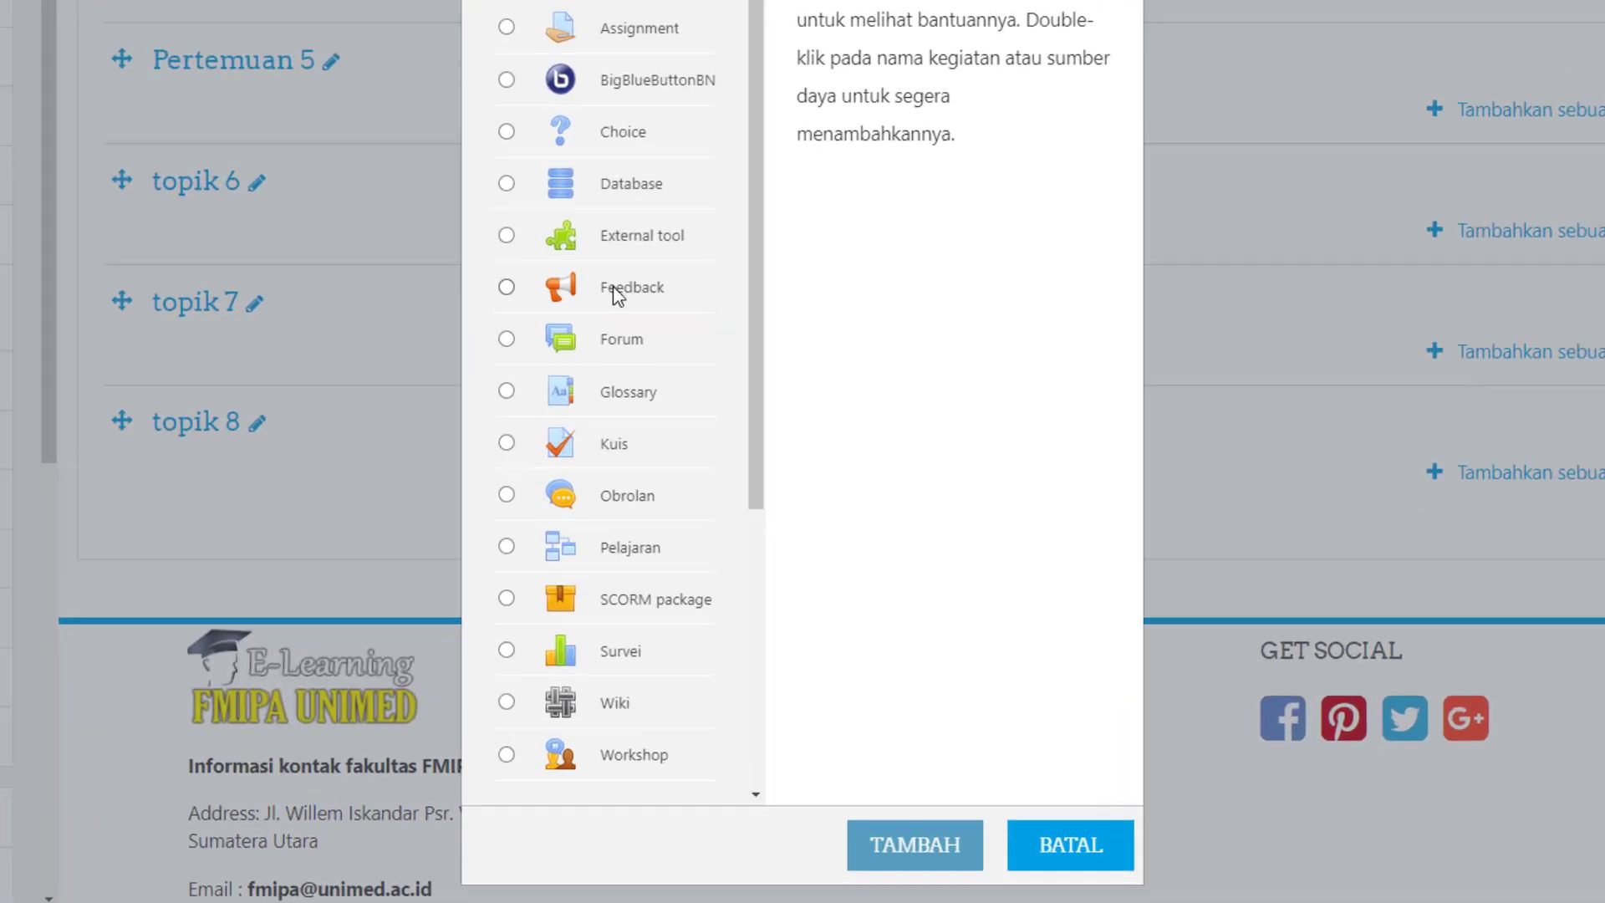
pyautogui.click(662, 427)
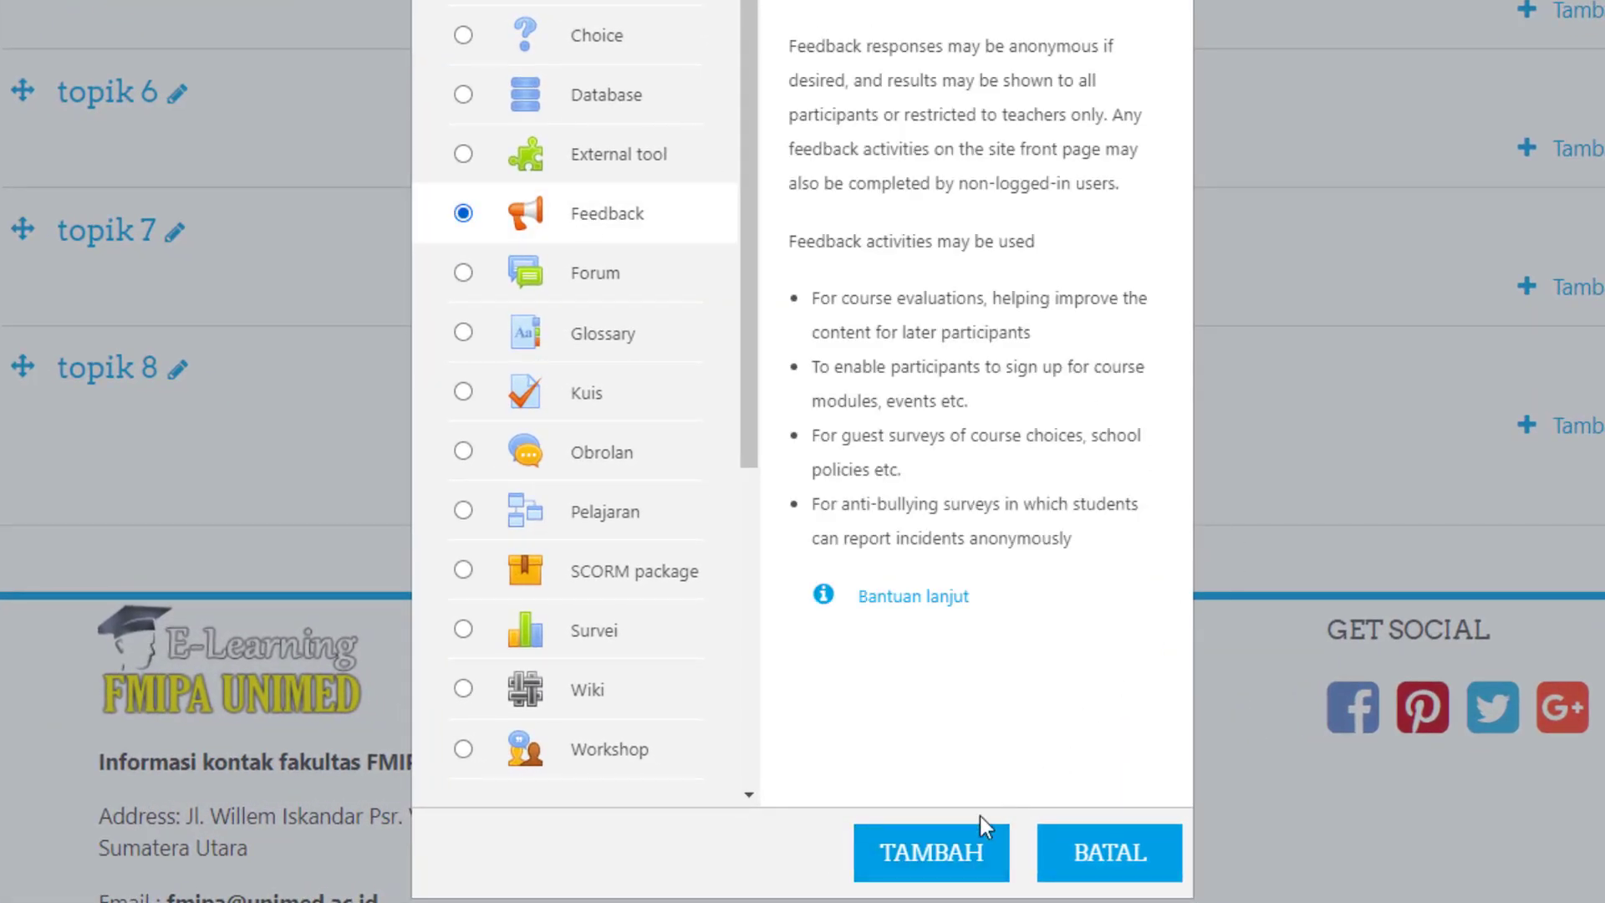
pyautogui.click(929, 873)
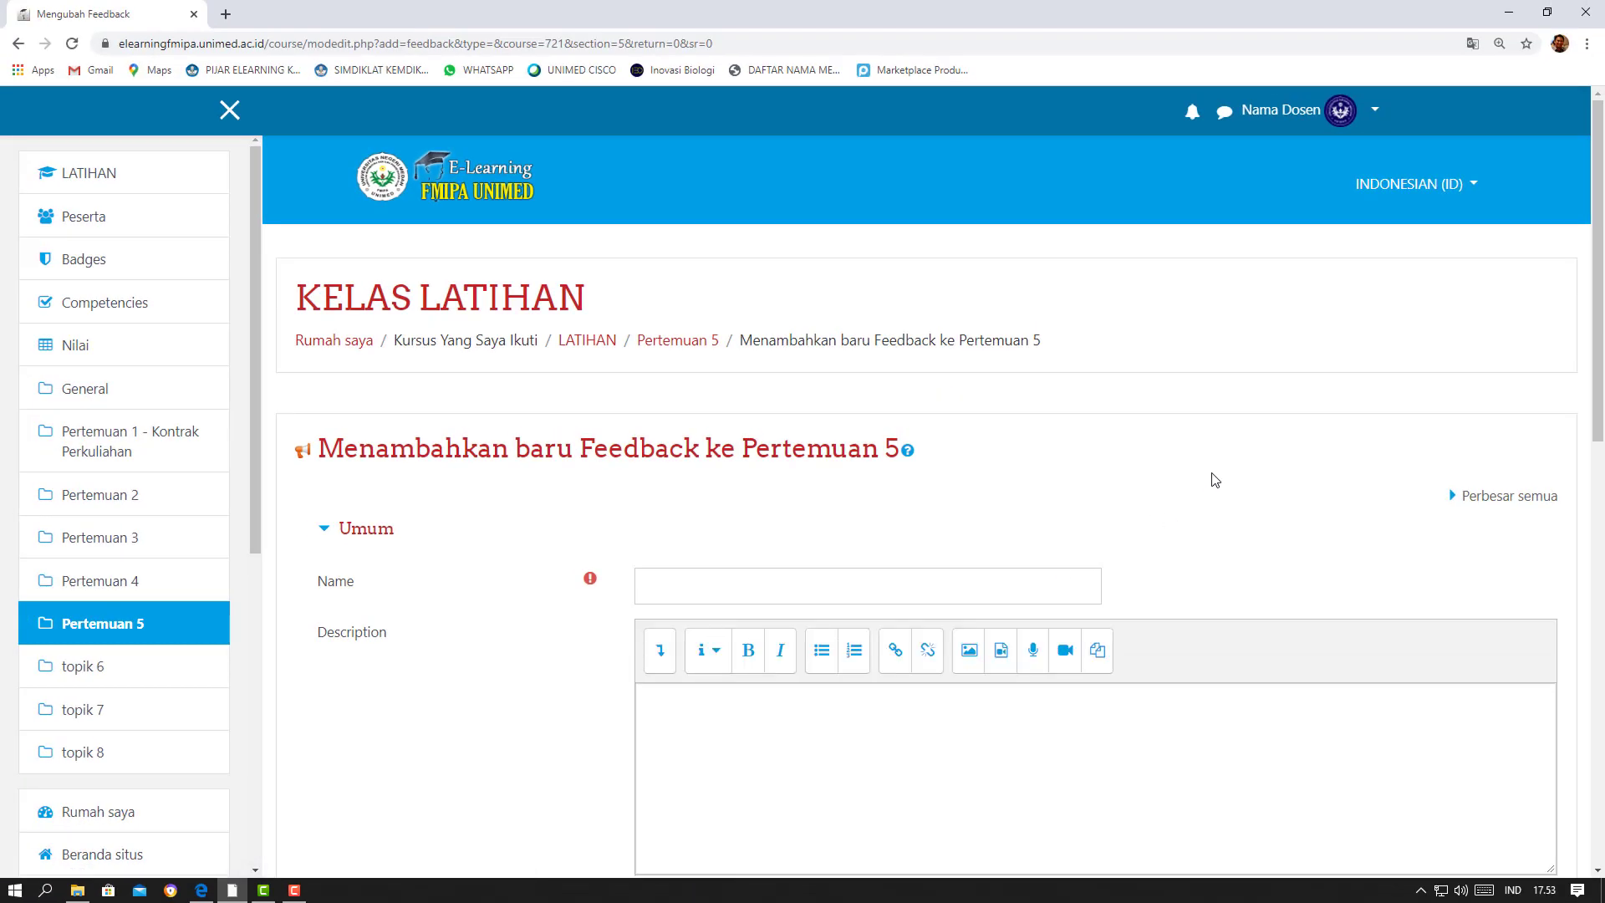
# Name the new feedback activity "Evaluasi Pertemuan 5"
pyautogui.scroll(-3, 1212, 478)
pyautogui.scroll(-1, 1215, 479)
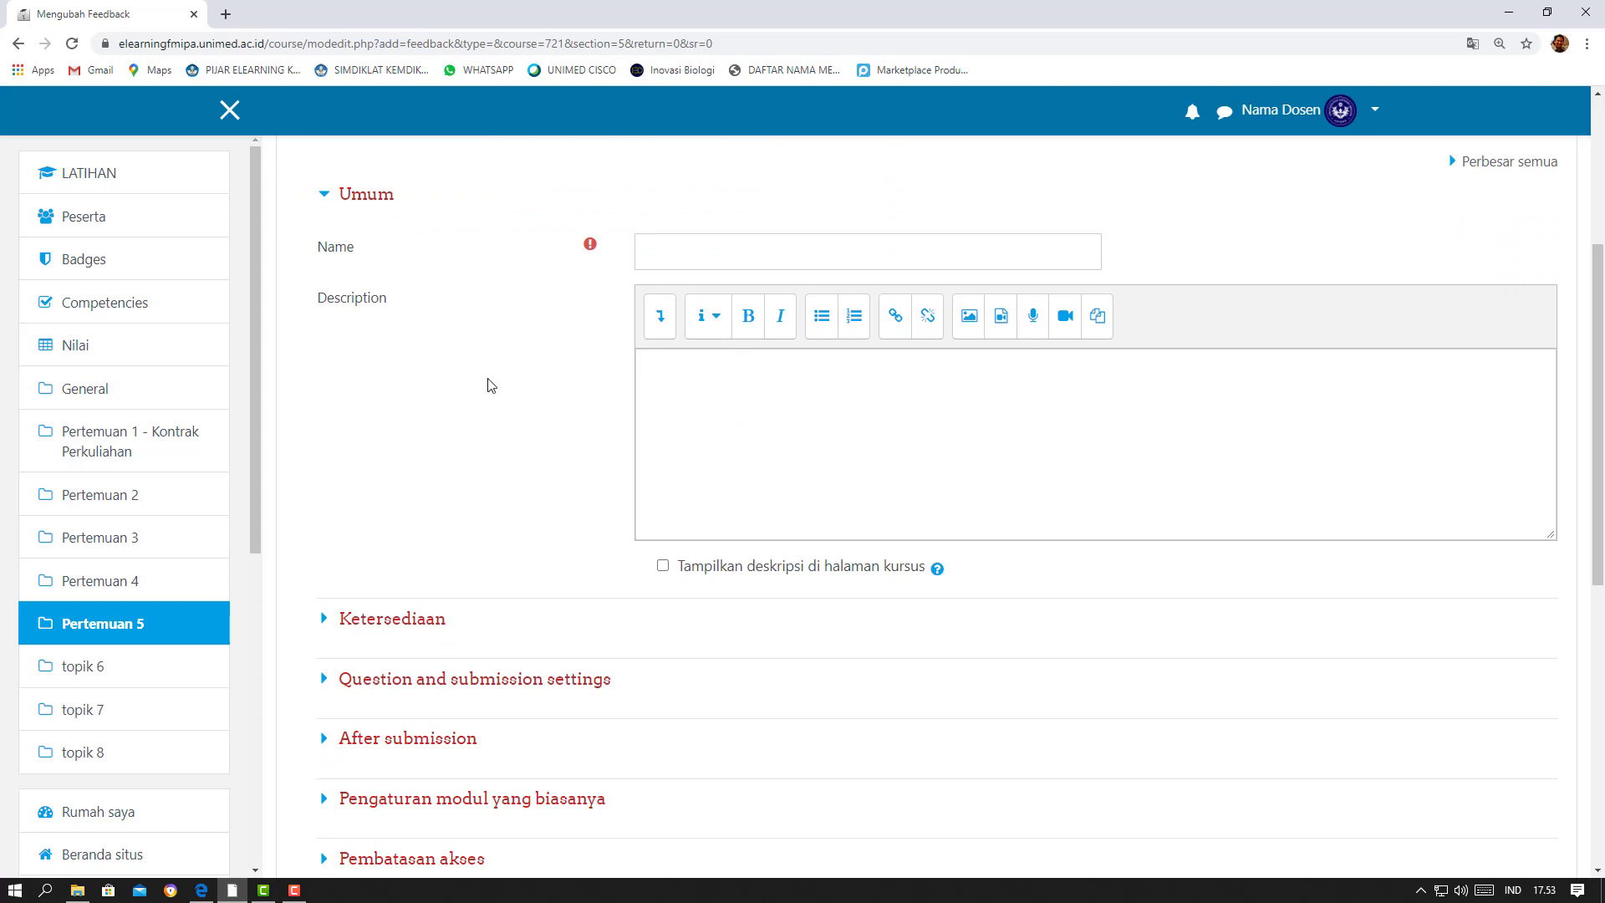
pyautogui.scroll(2, 1217, 330)
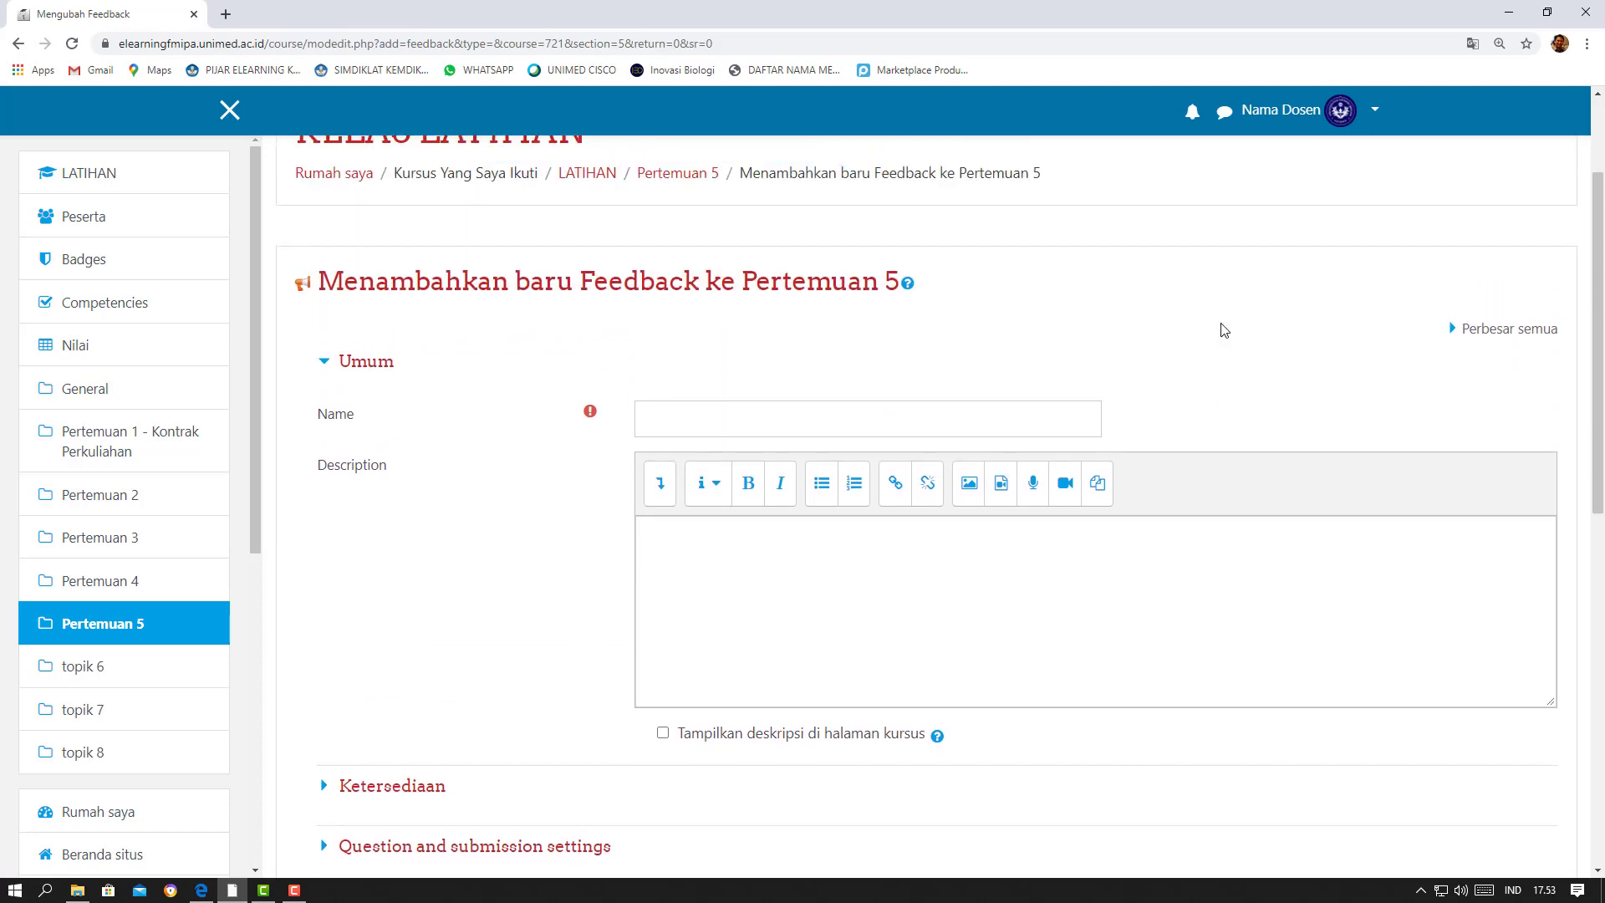
pyautogui.scroll(-1, 1218, 330)
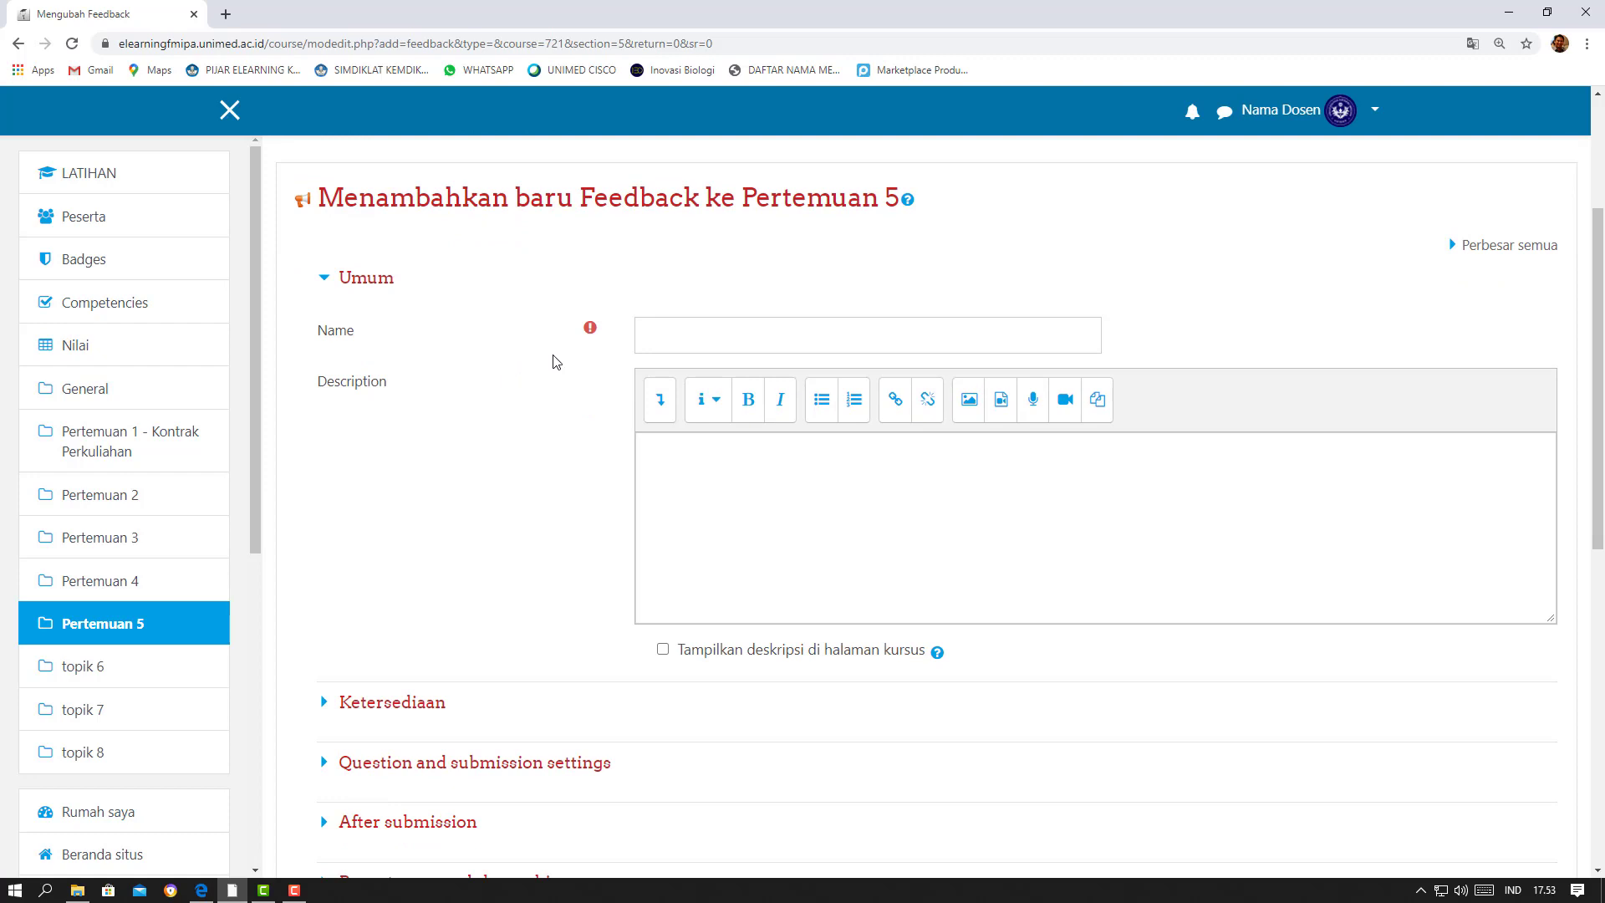
pyautogui.click(713, 331)
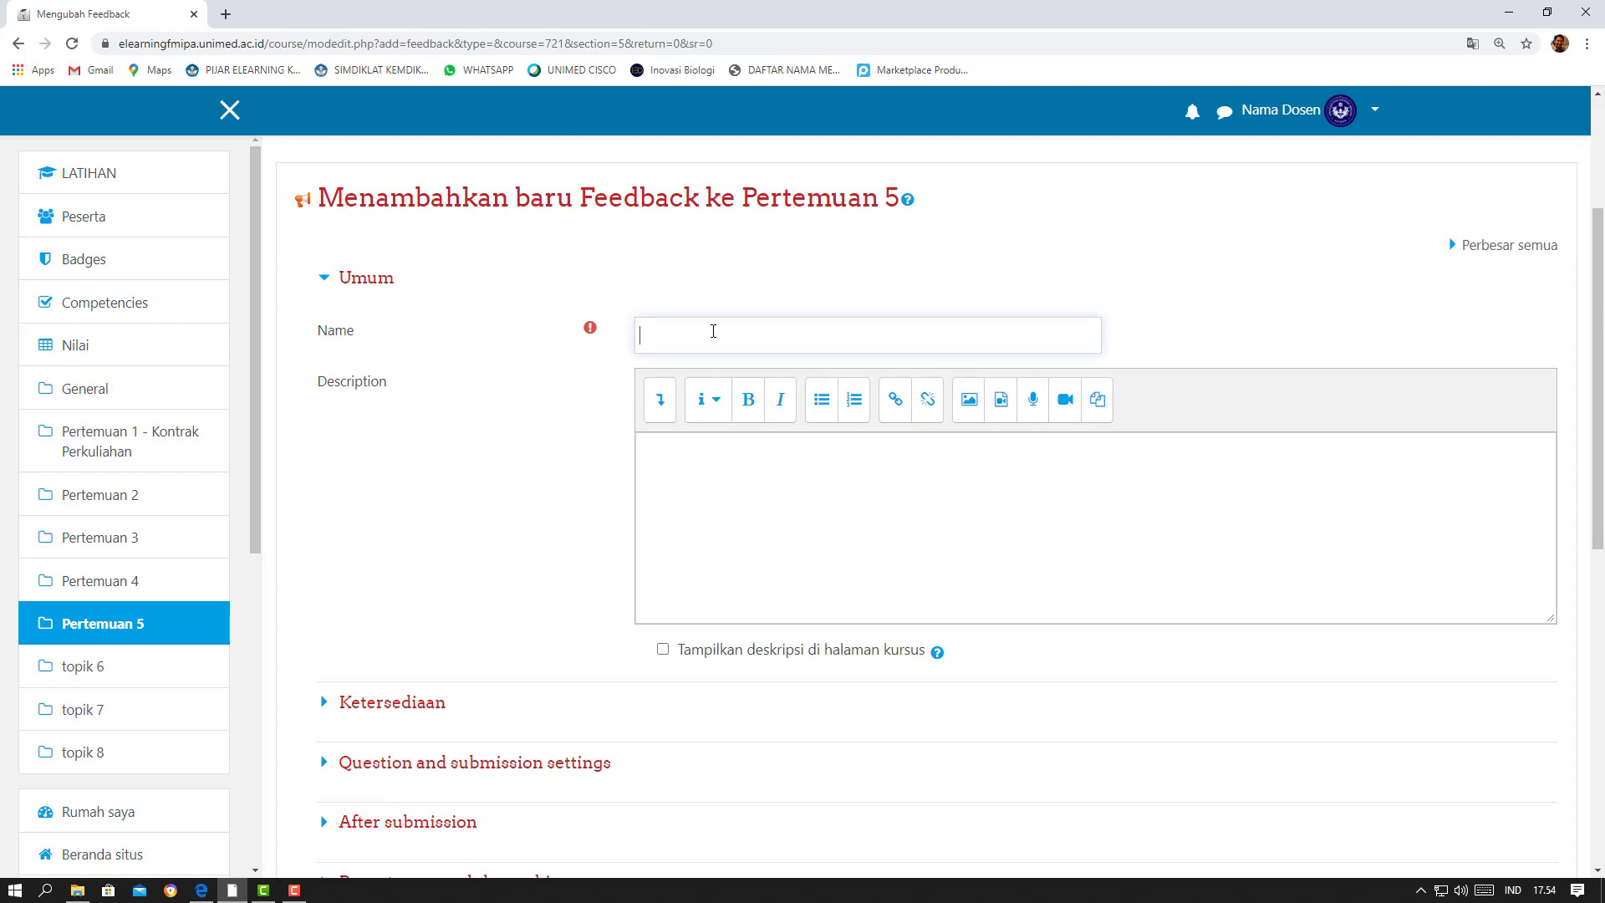
pyautogui.write('Evaluasi Pertemuan 5')
# Examine the feedback's Ketersediaan options and its Question and submission settings
pyautogui.scroll(-1, 394, 482)
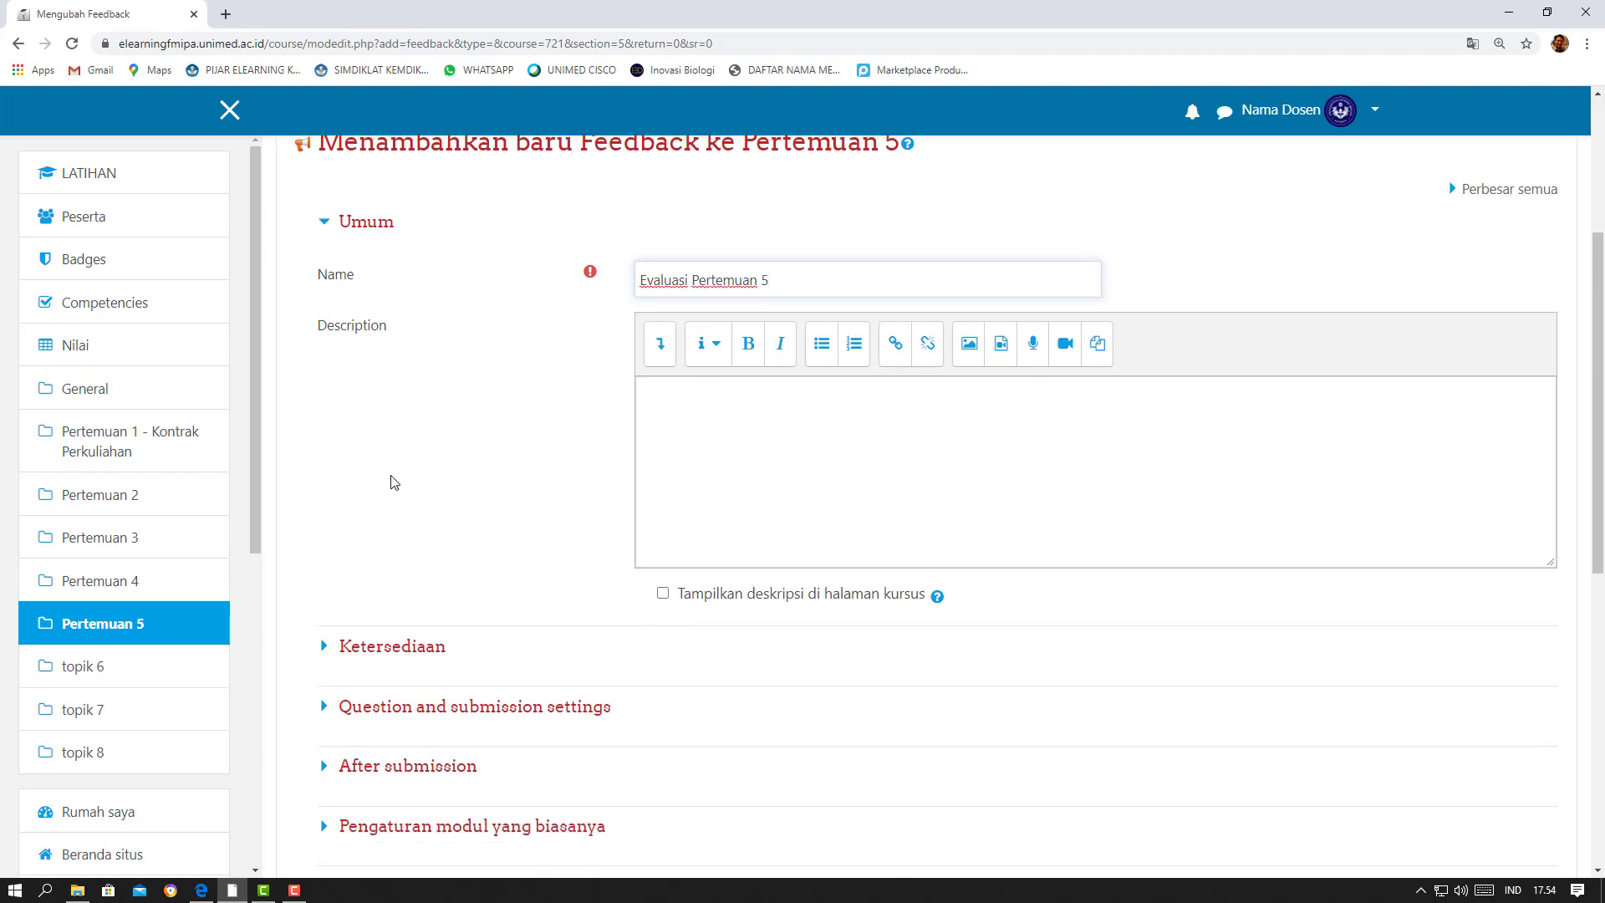
pyautogui.scroll(-2, 394, 483)
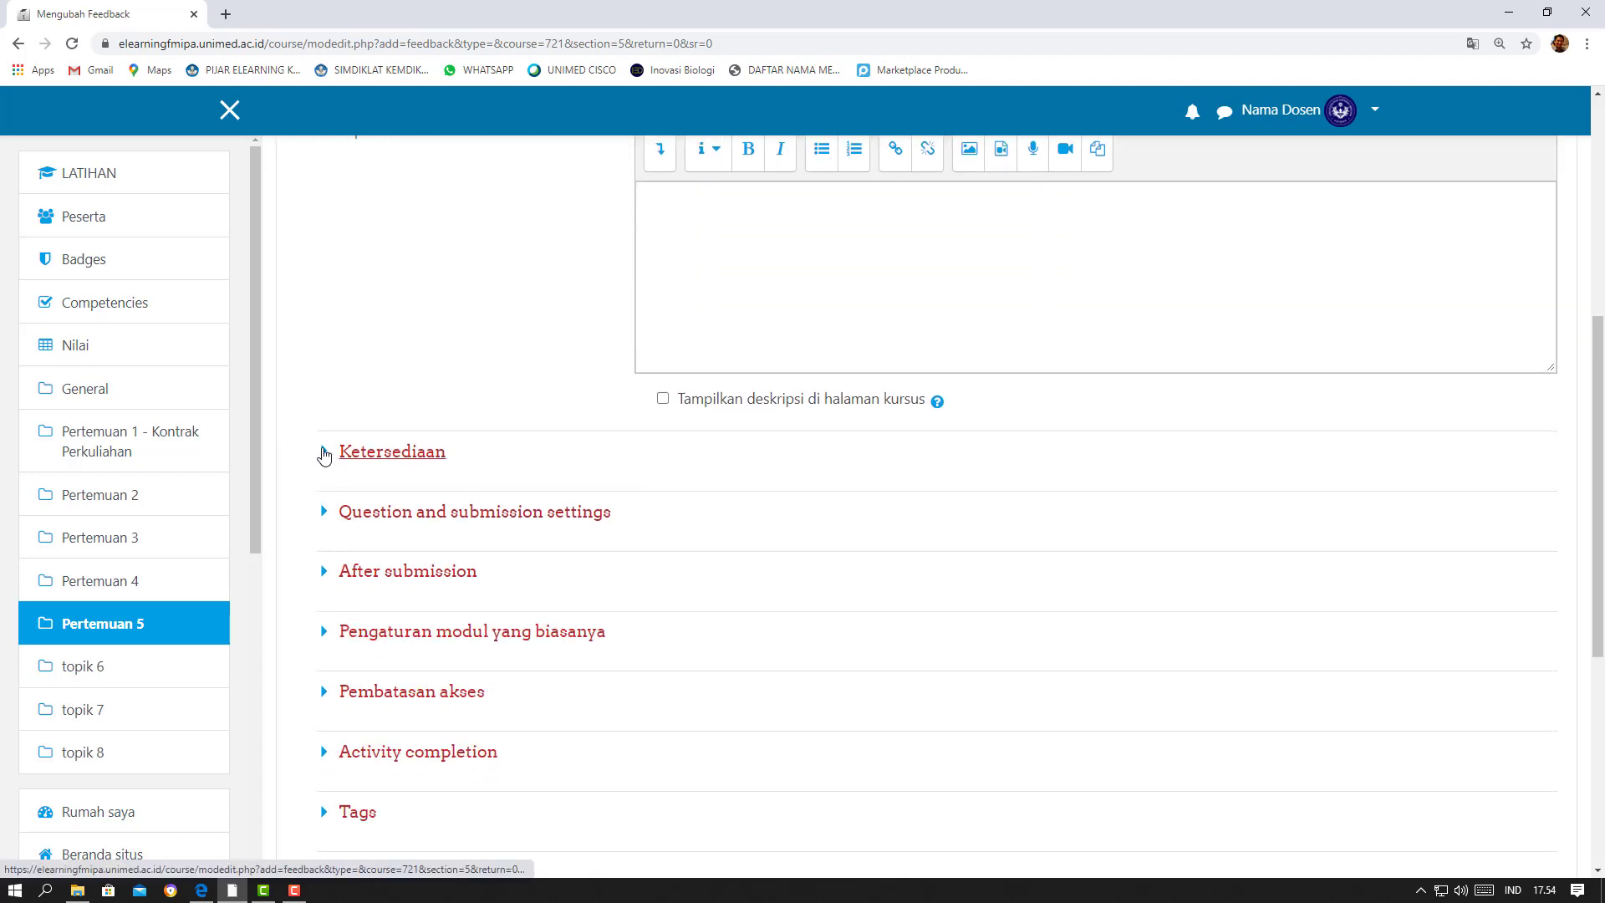
pyautogui.click(324, 455)
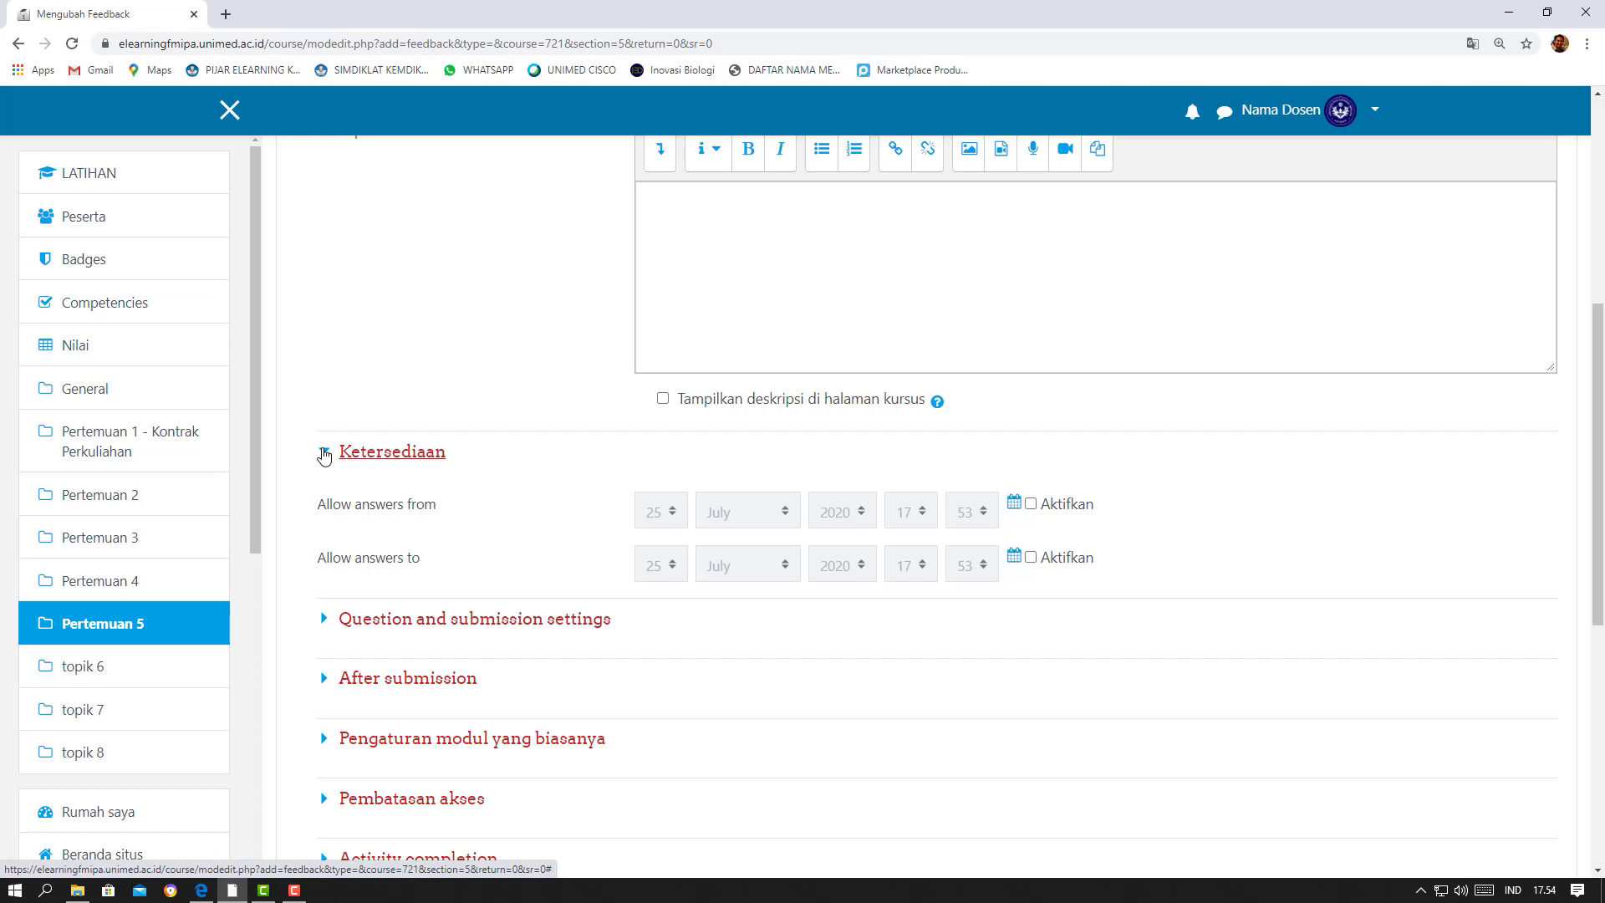
pyautogui.click(324, 456)
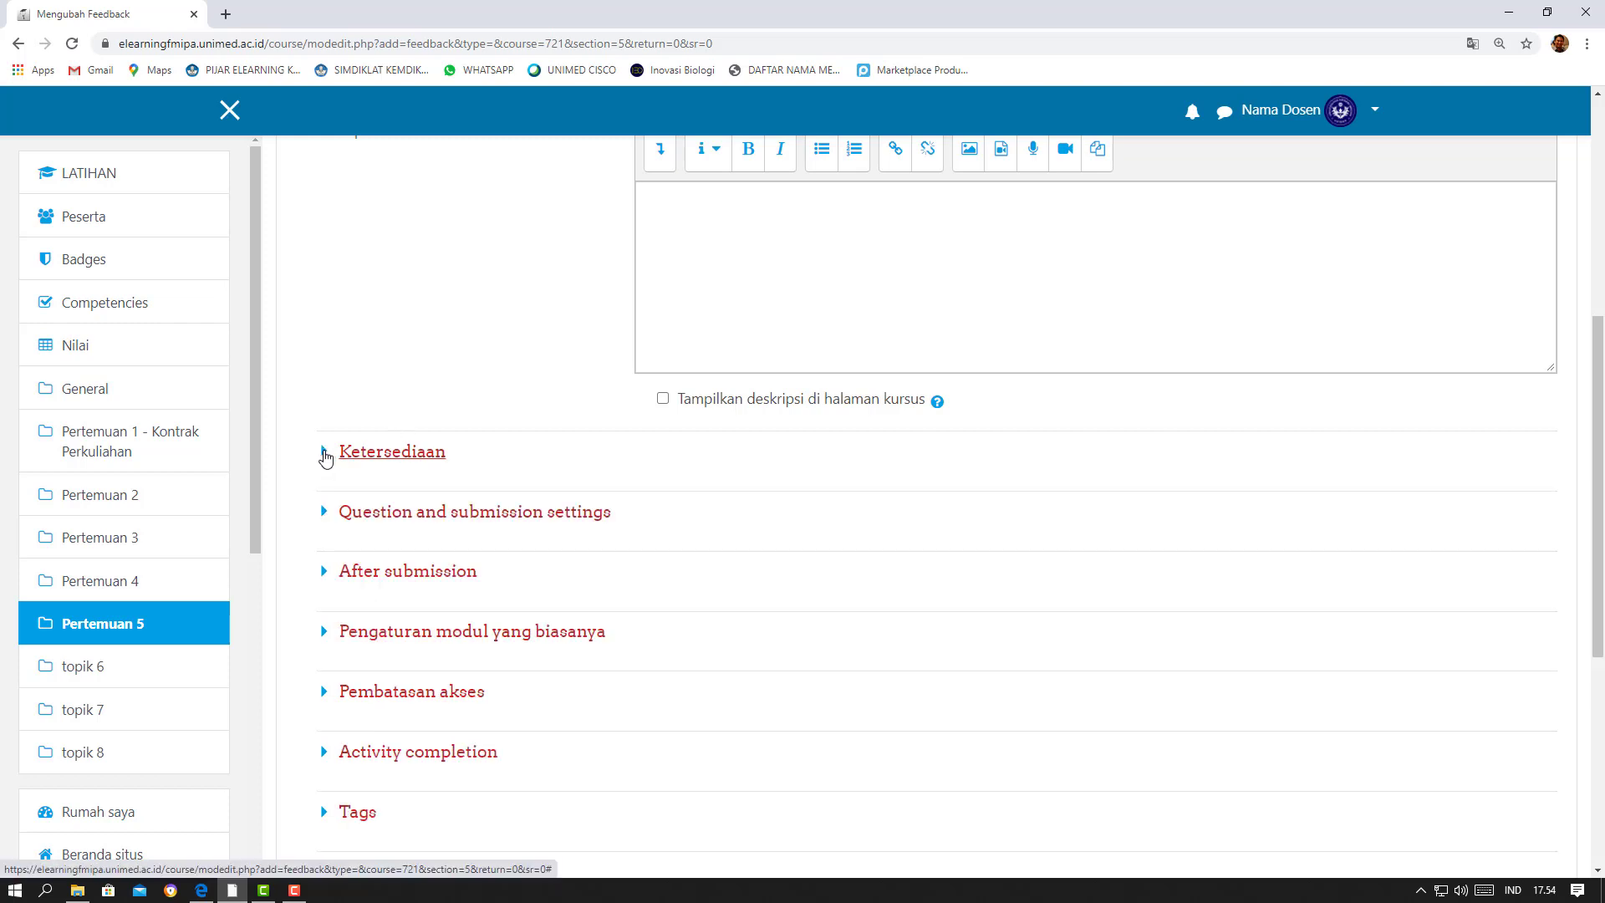
pyautogui.click(325, 456)
pyautogui.click(324, 455)
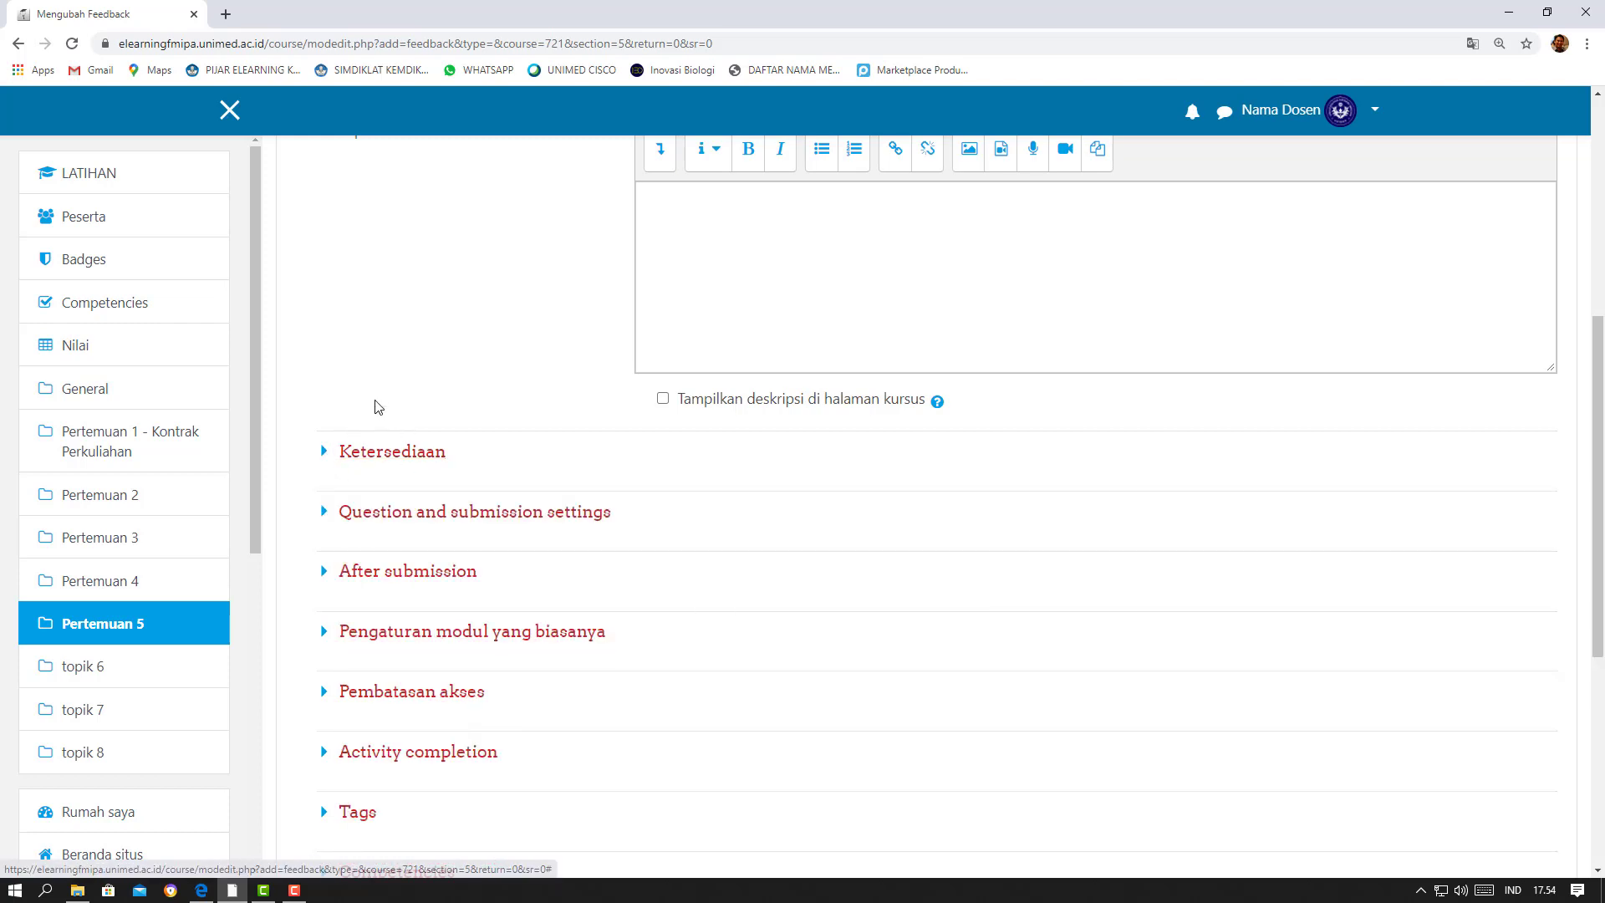
pyautogui.scroll(-2, 375, 407)
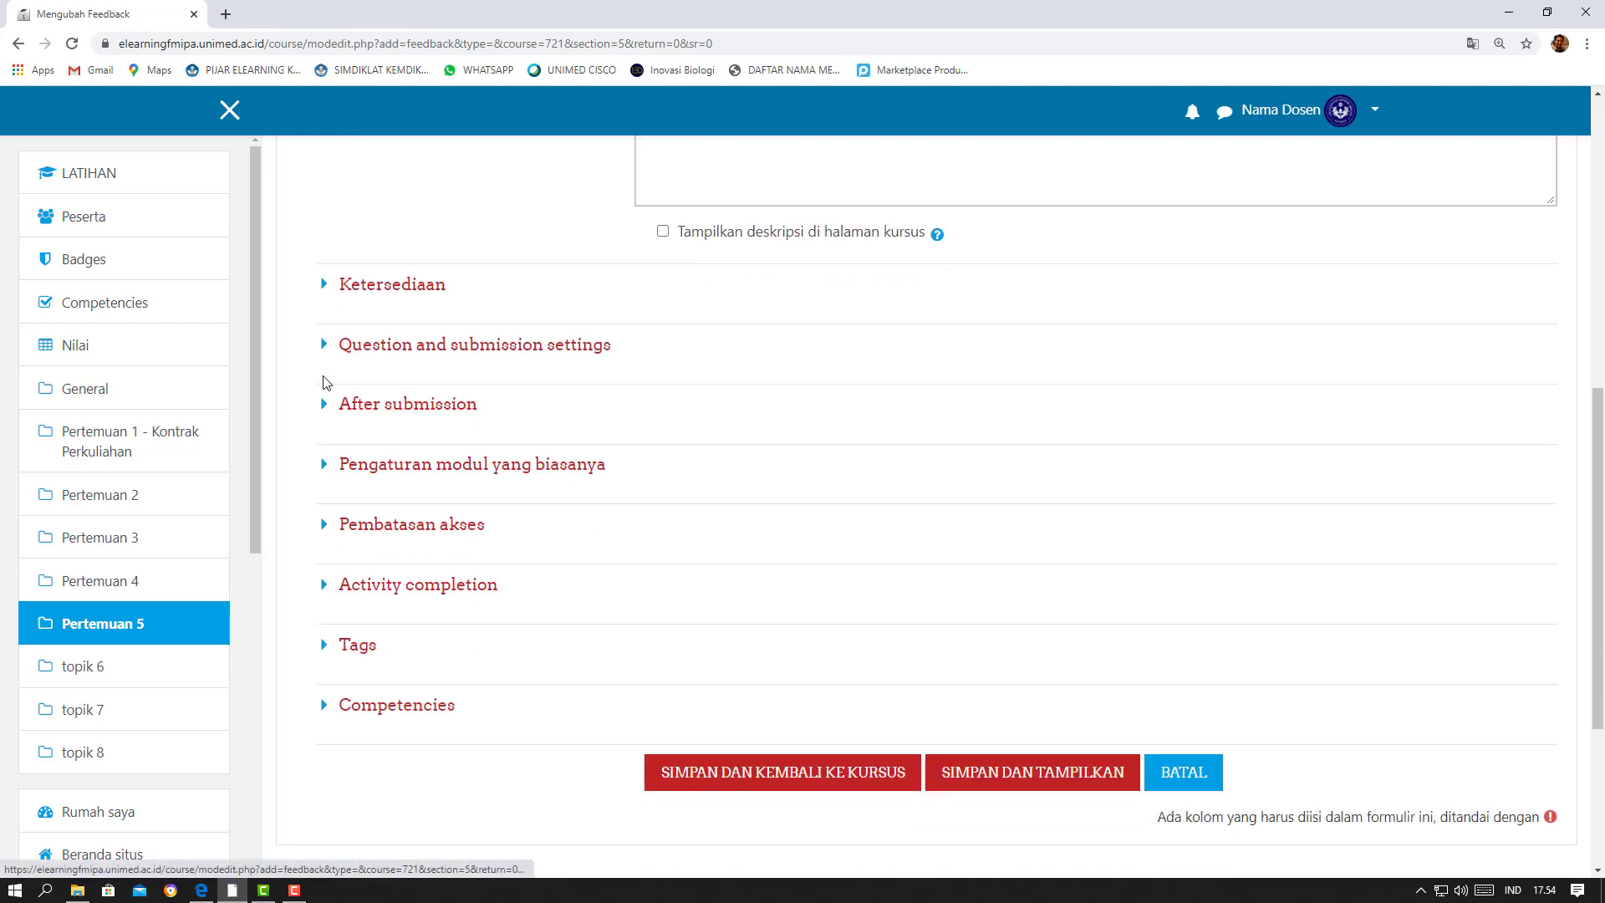
pyautogui.click(326, 351)
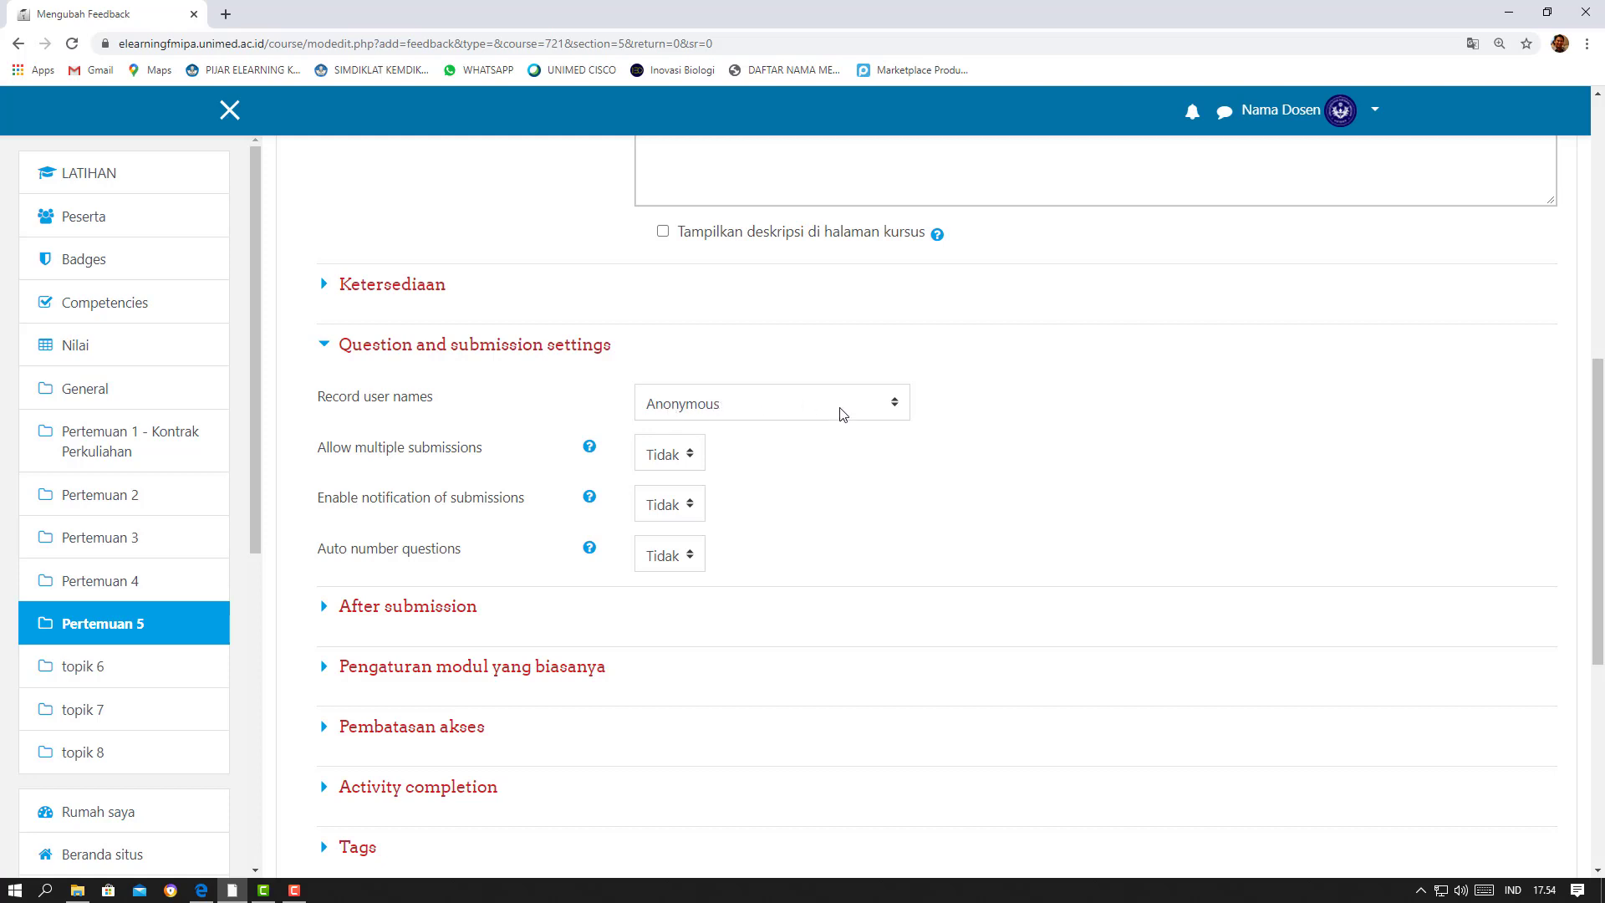
pyautogui.click(324, 346)
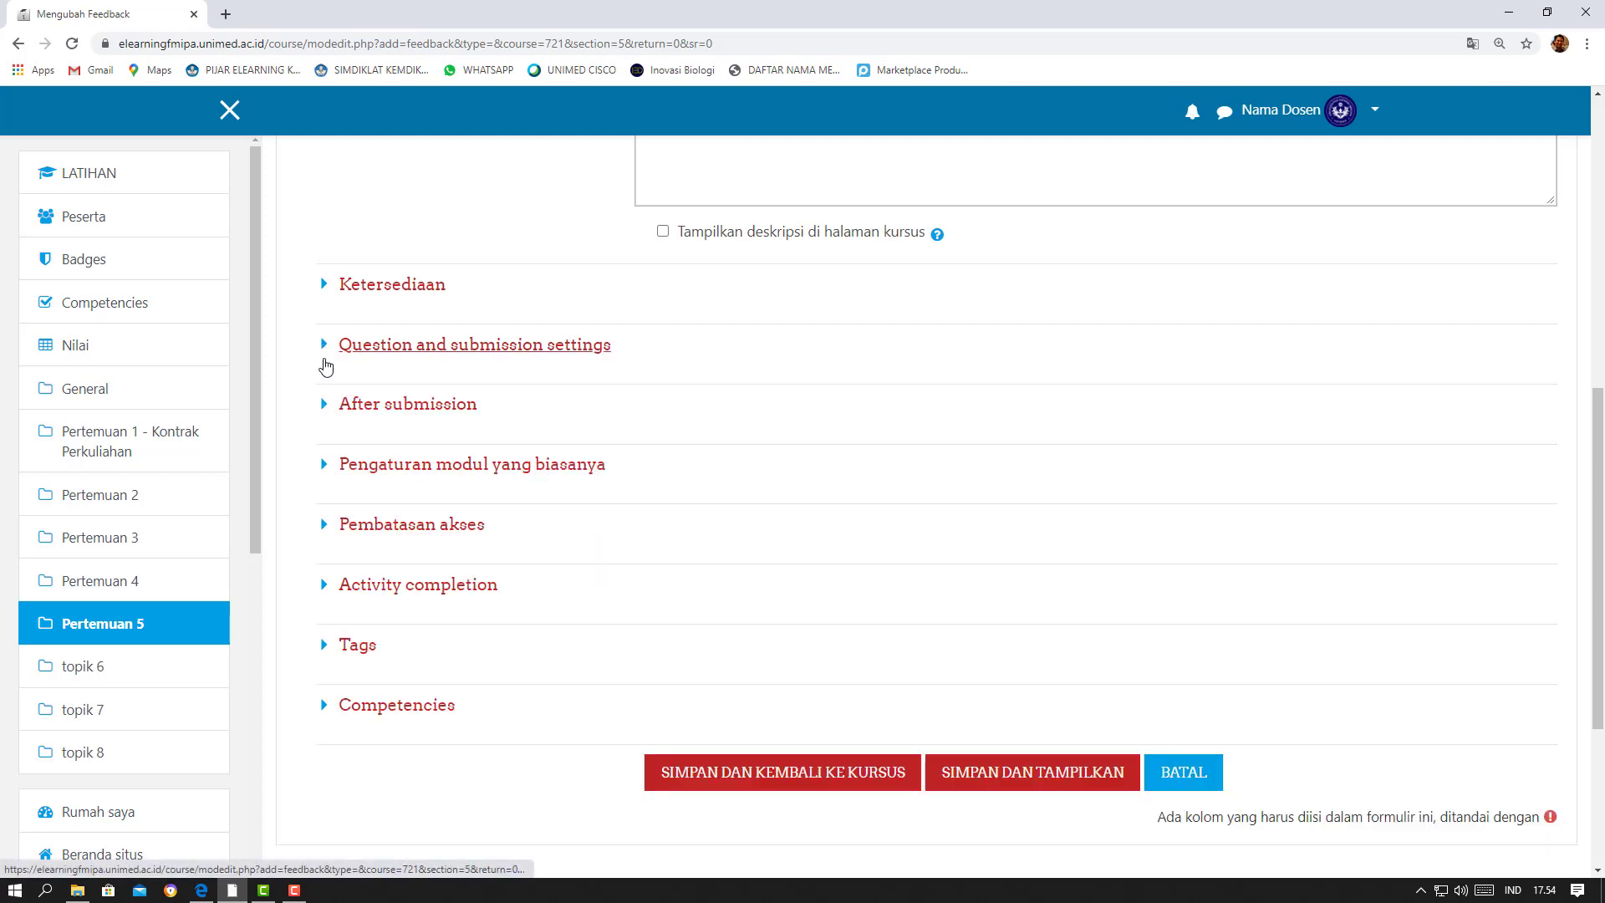
# Set Show analysis page to Ya in the After submission settings
pyautogui.scroll(-1, 320, 407)
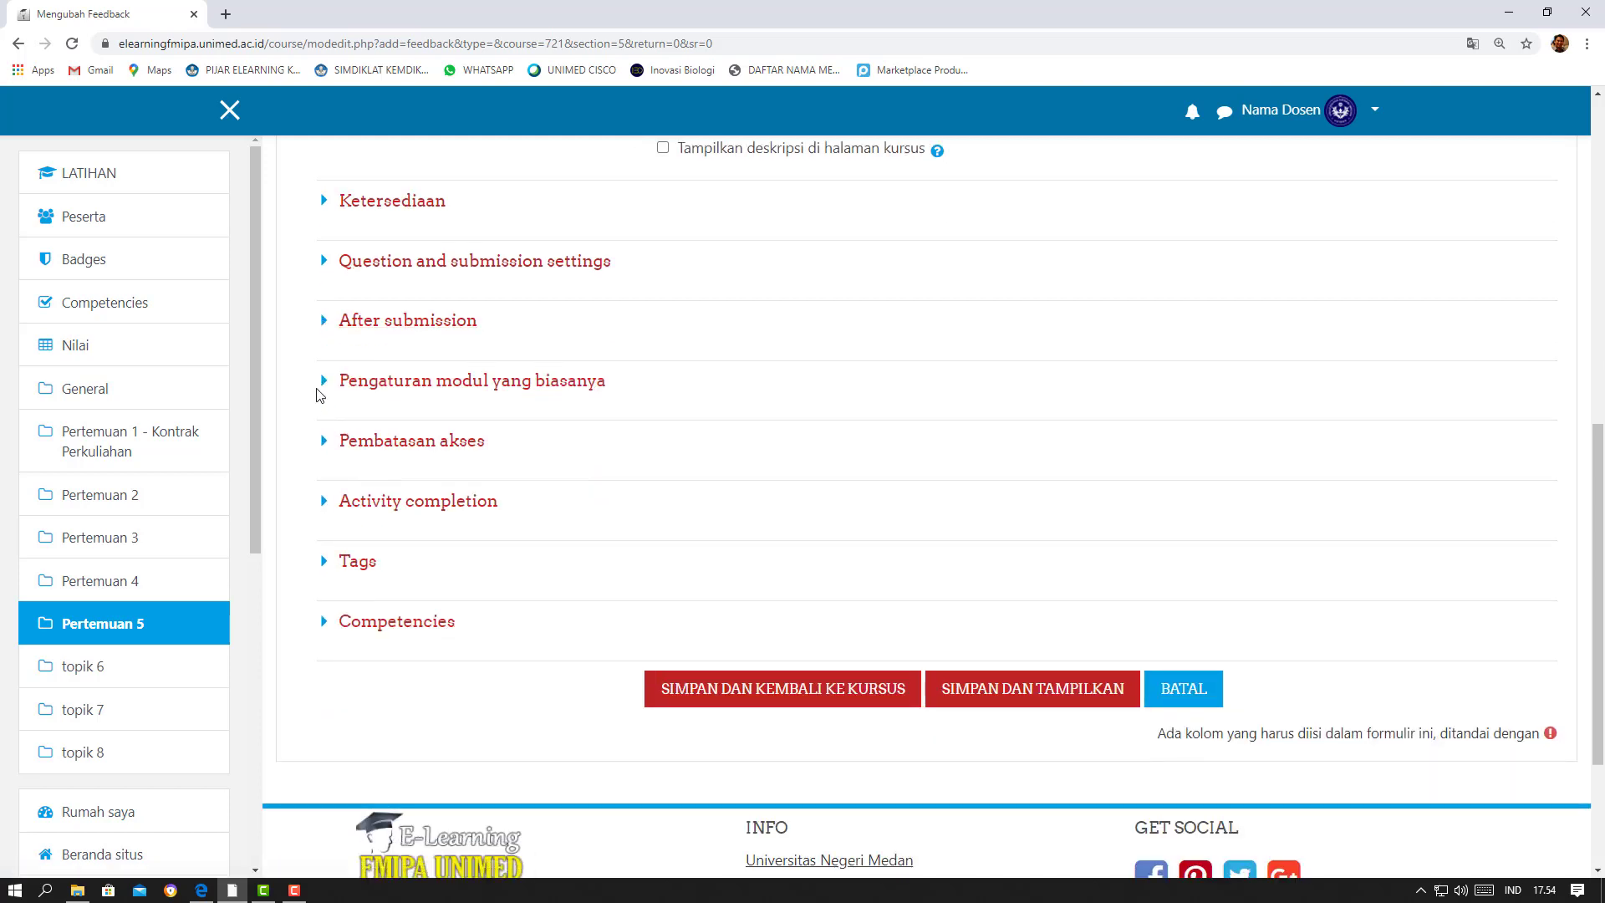
pyautogui.click(325, 325)
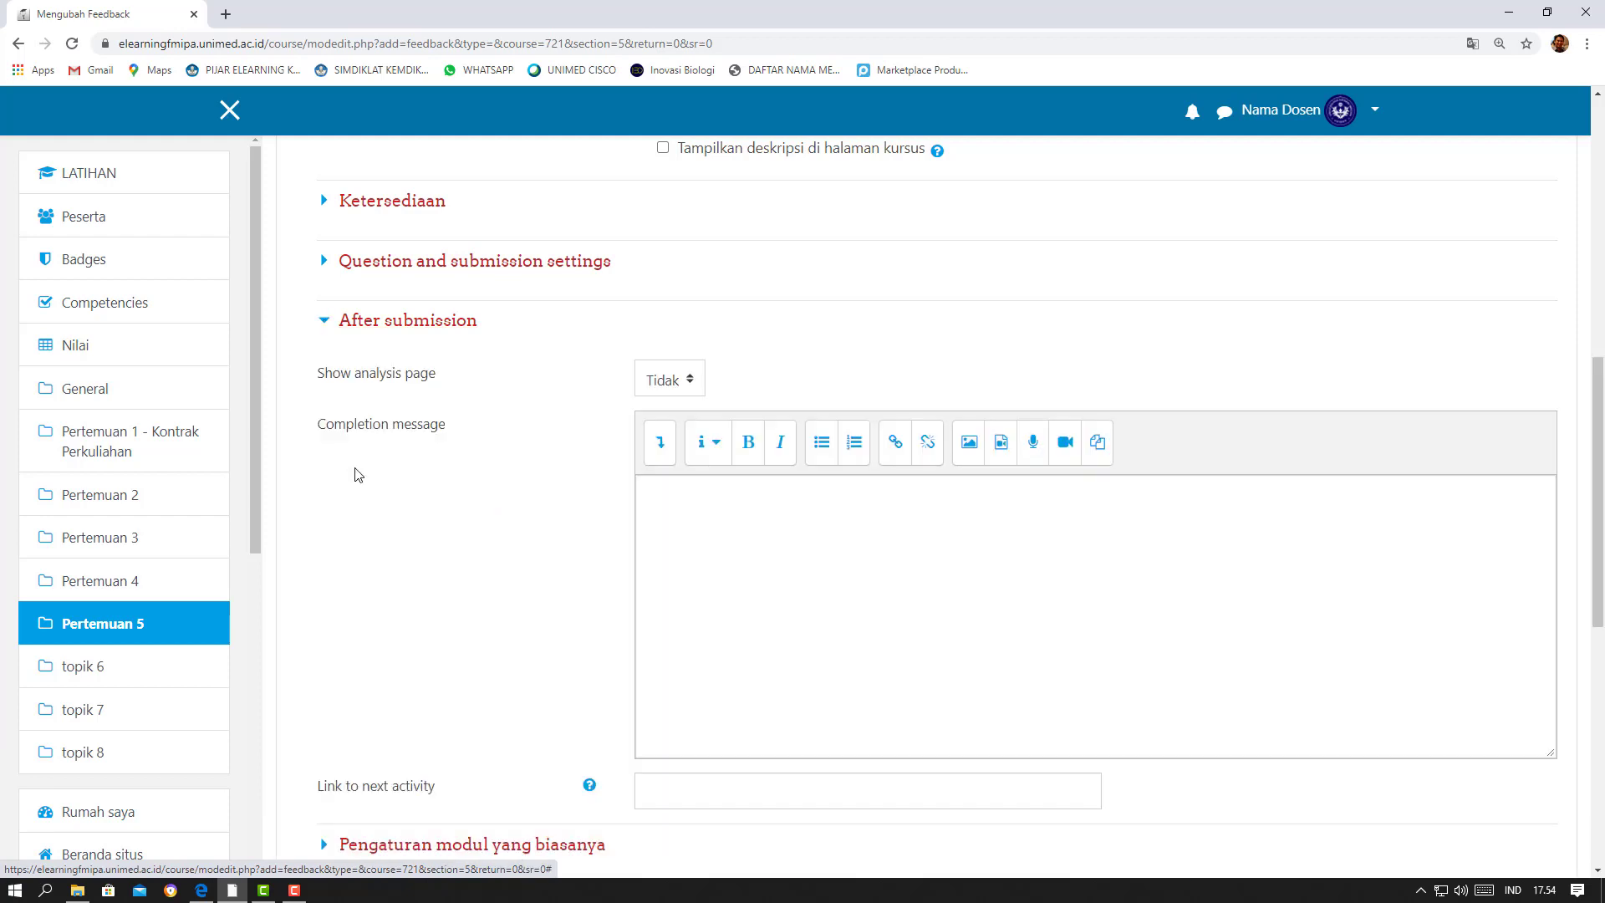
pyautogui.scroll(-1, 359, 475)
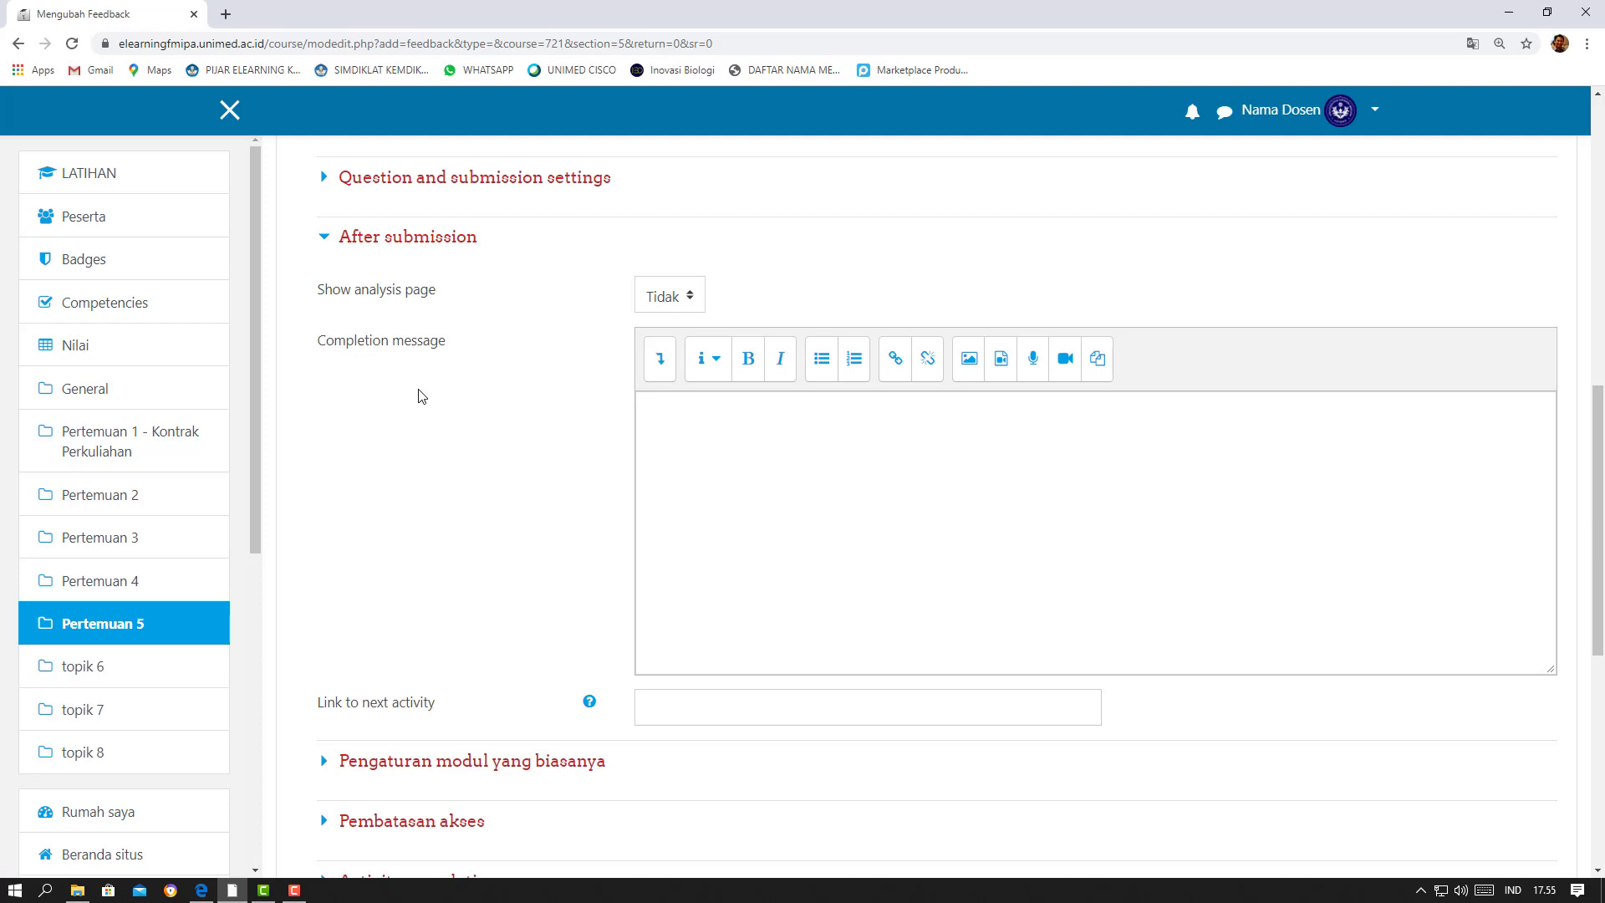
pyautogui.click(689, 298)
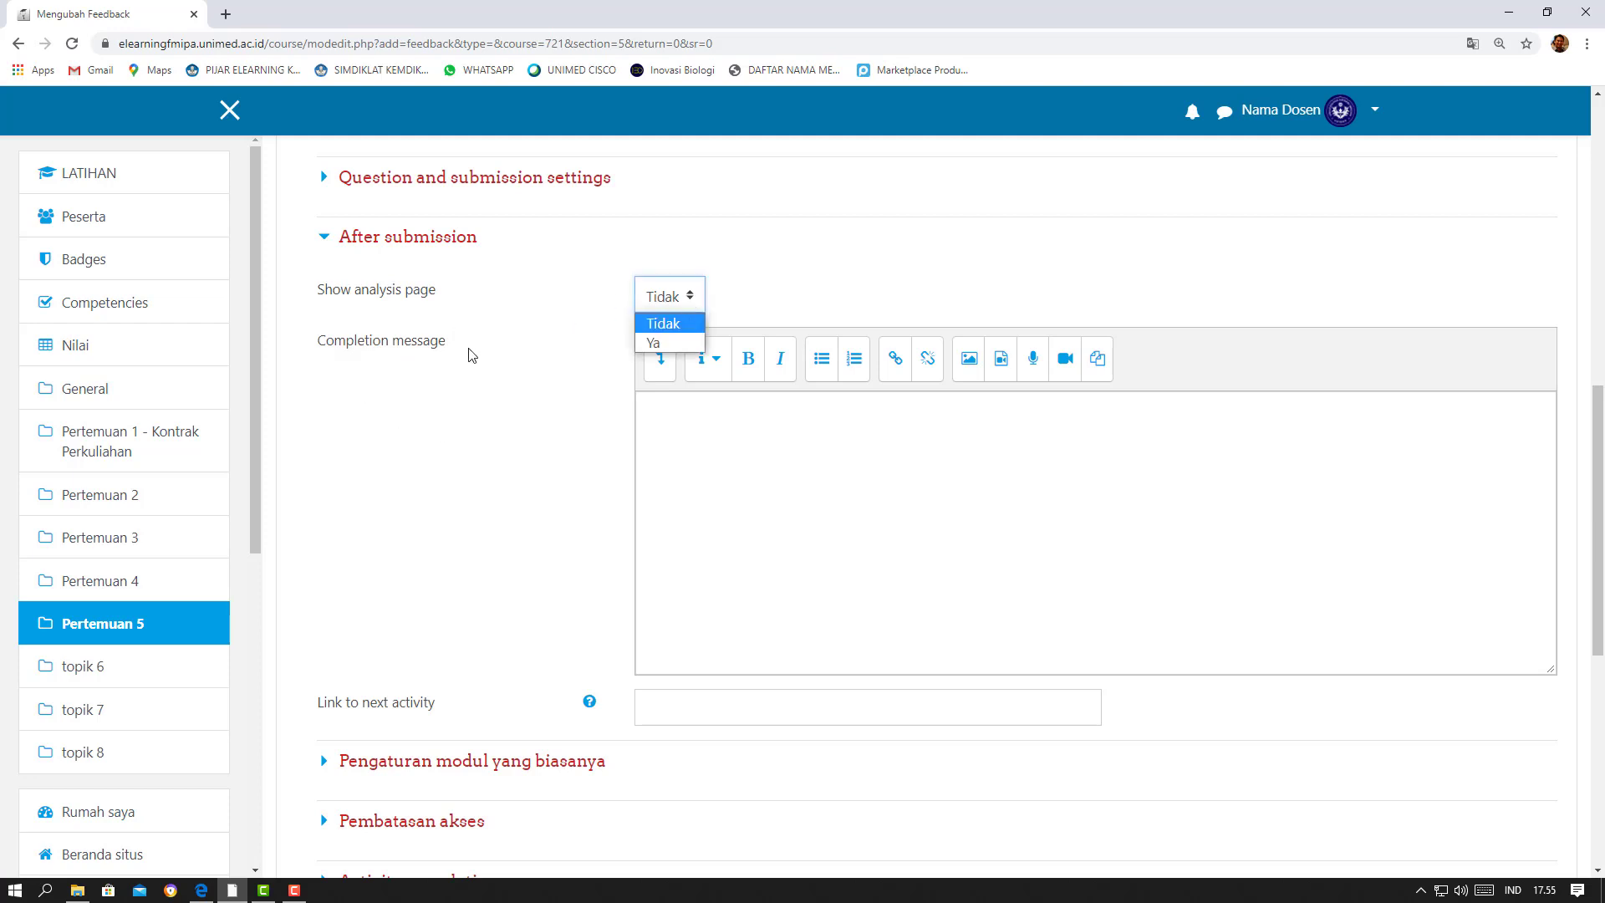
pyautogui.click(644, 343)
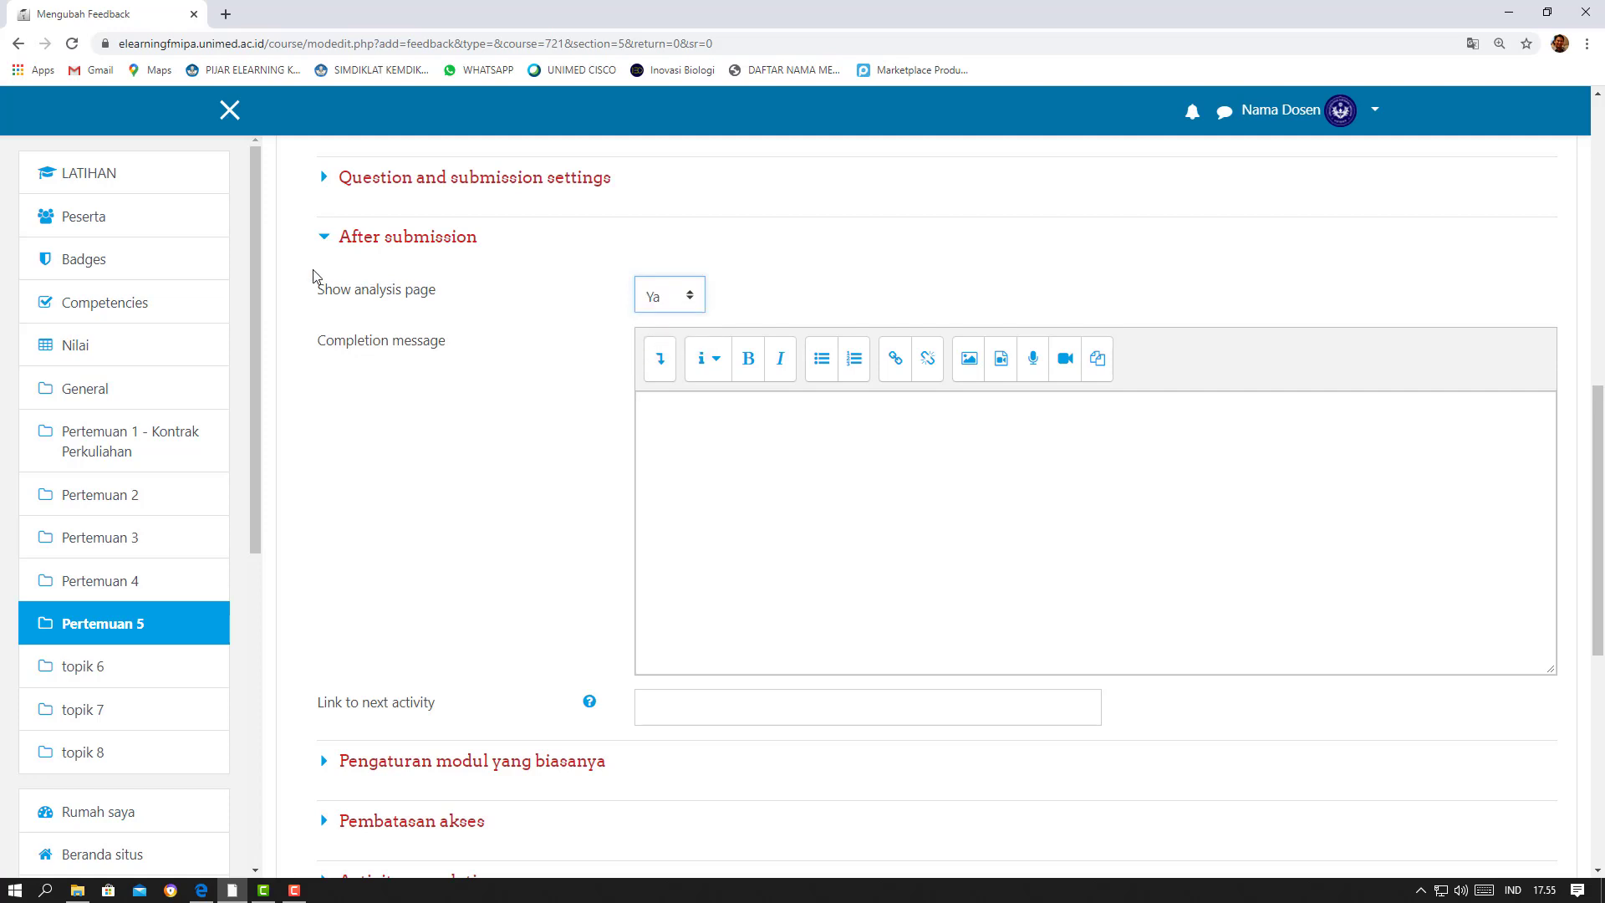
pyautogui.click(323, 238)
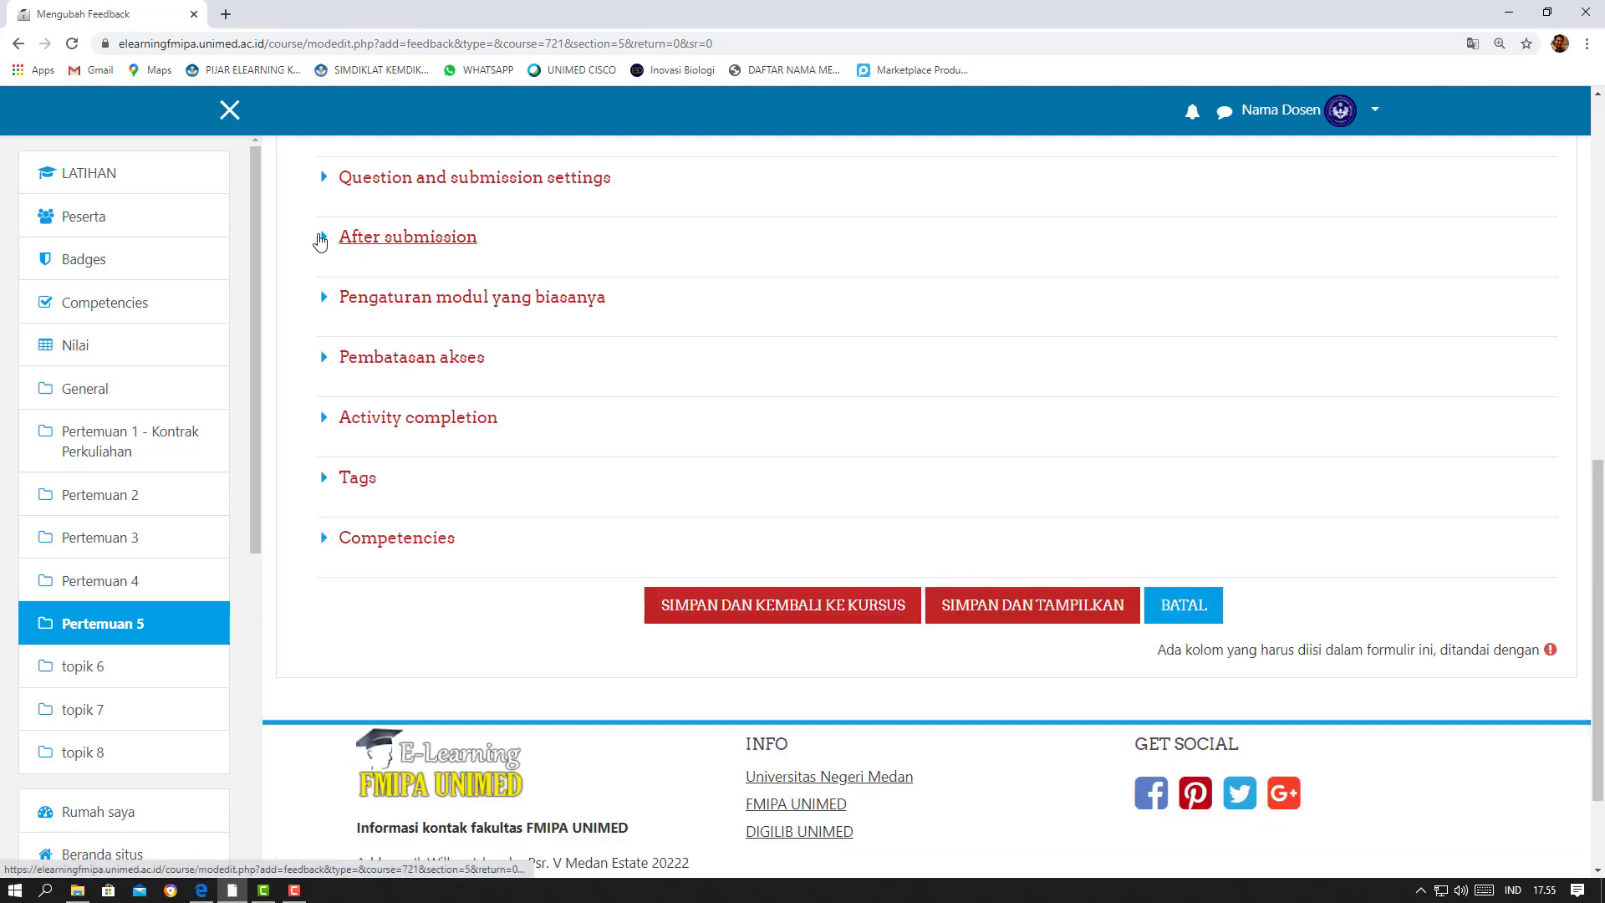
# Check the Activity completion tracking options, and save the feedback activity, returning to the course
pyautogui.scroll(-1, 477, 309)
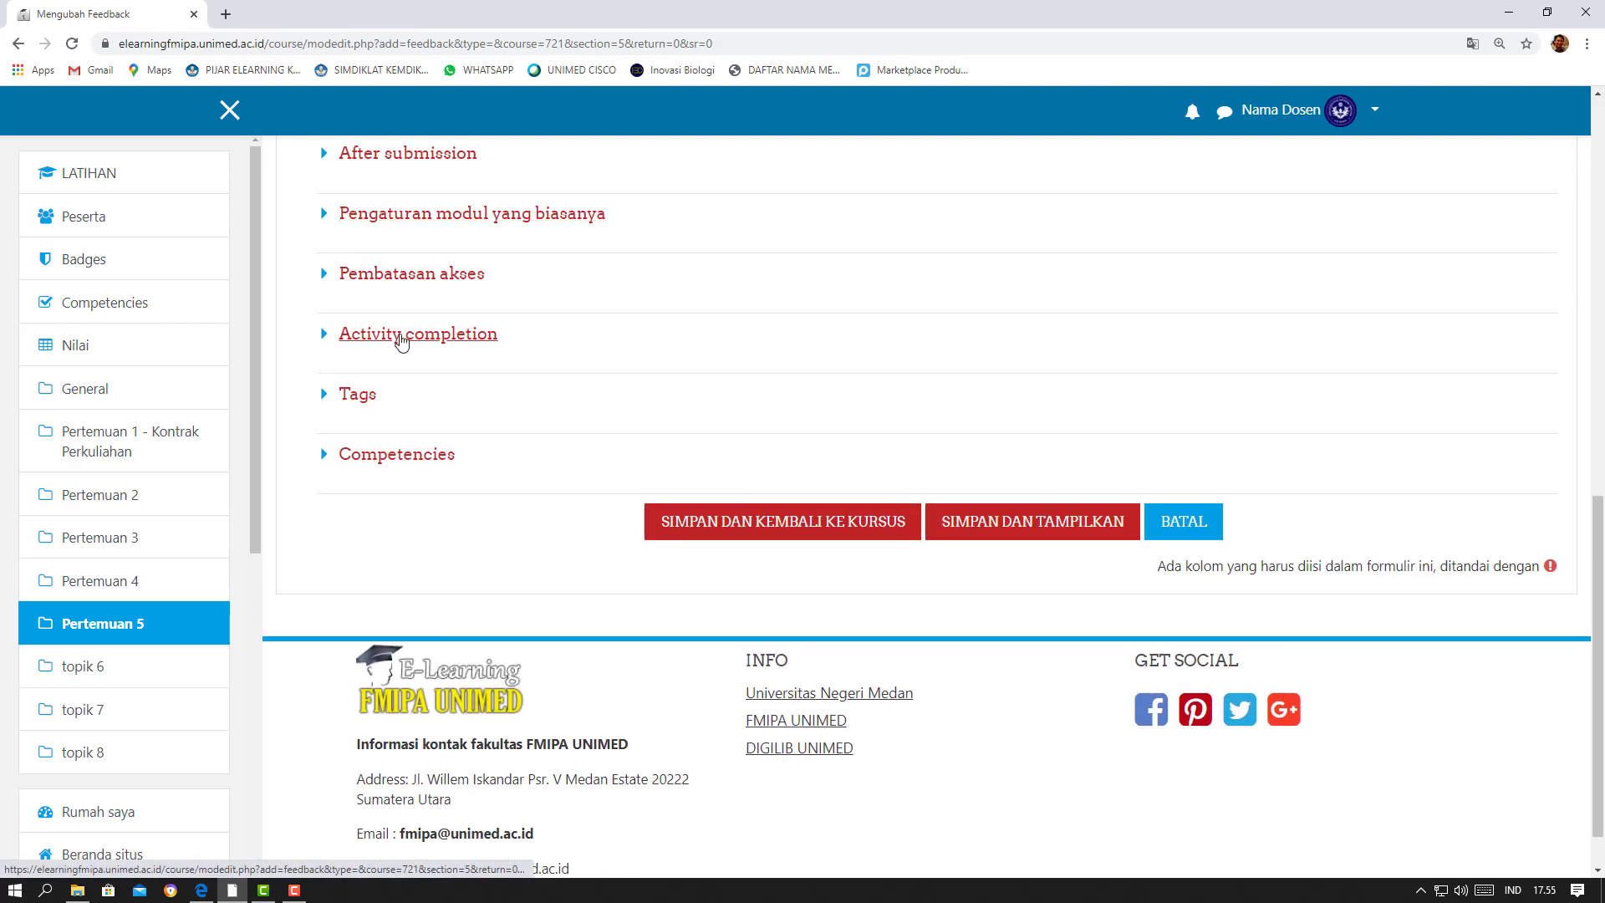
pyautogui.click(402, 338)
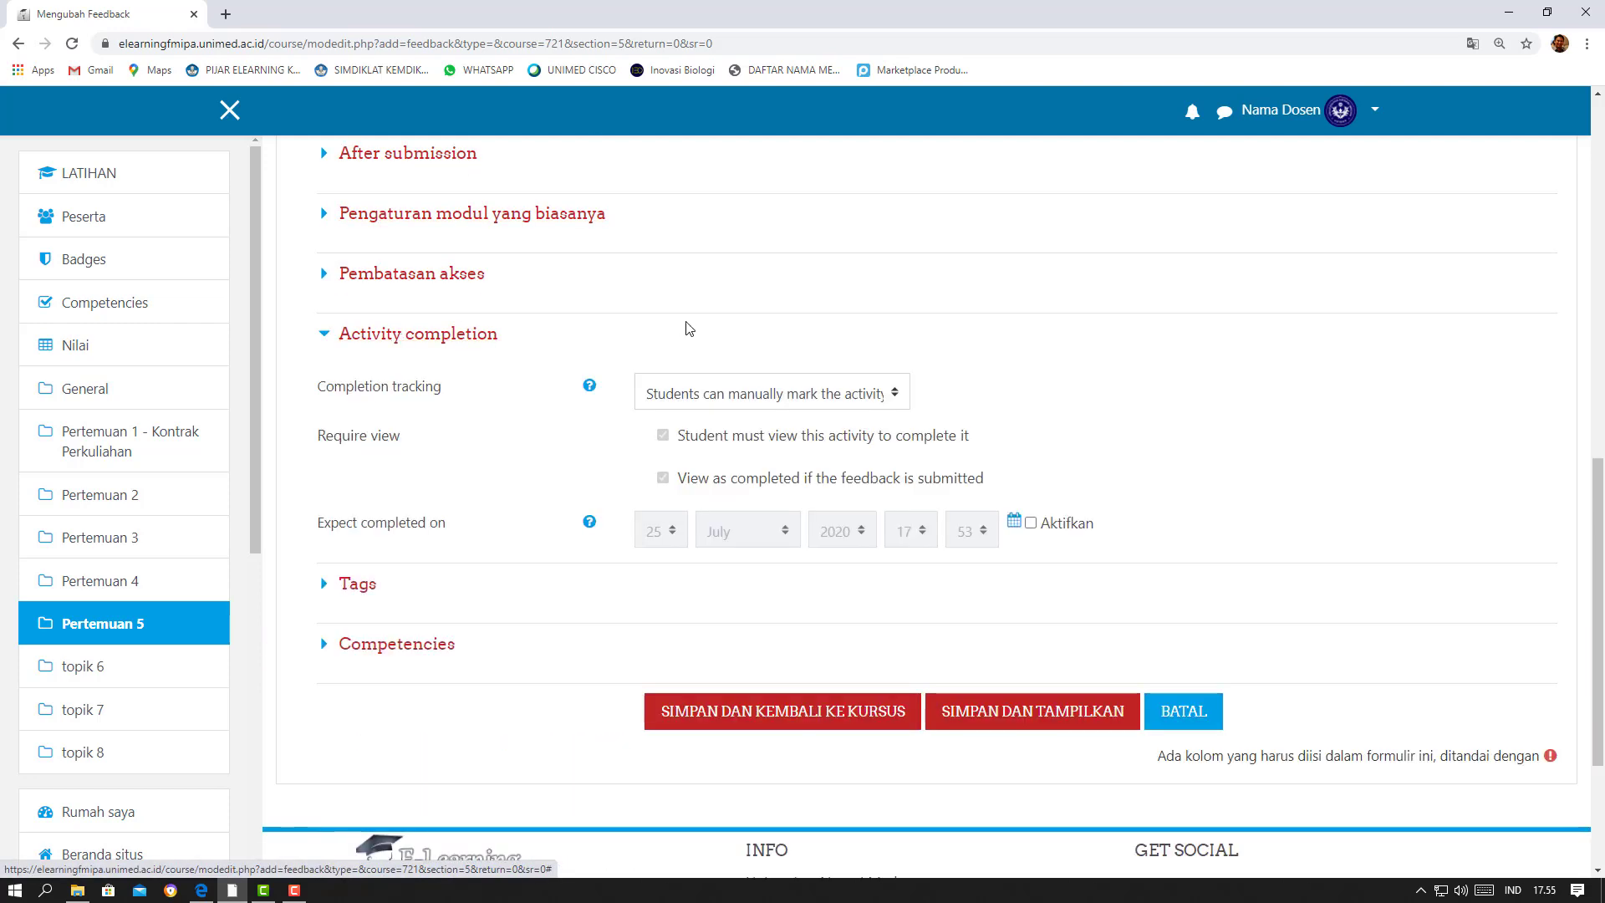
pyautogui.click(735, 405)
pyautogui.click(721, 437)
pyautogui.click(384, 339)
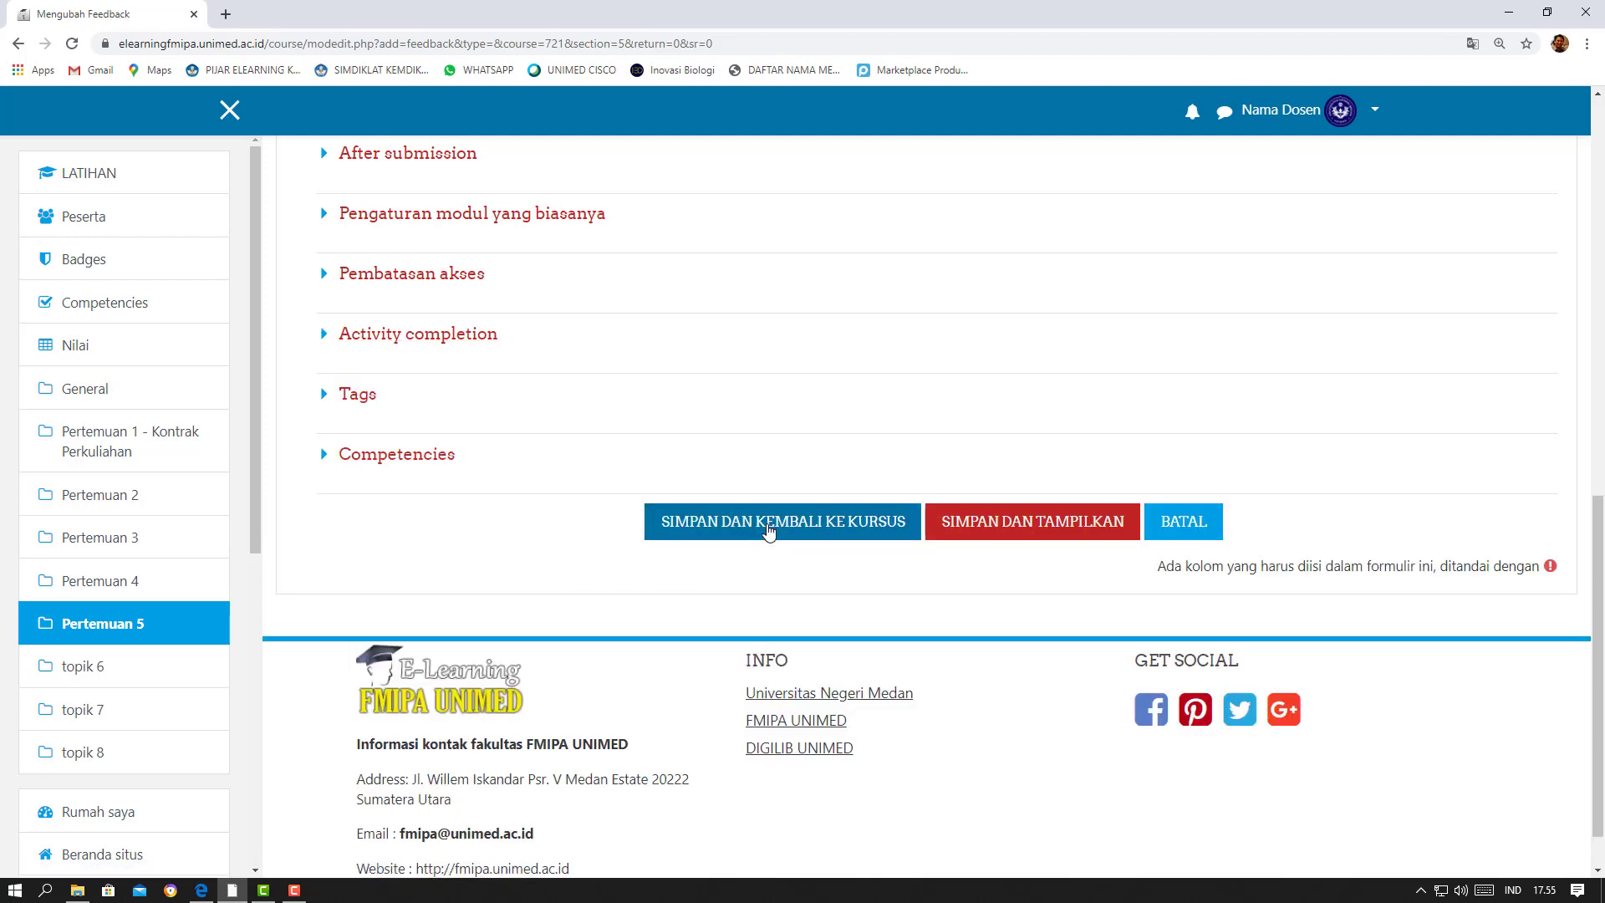
pyautogui.click(768, 521)
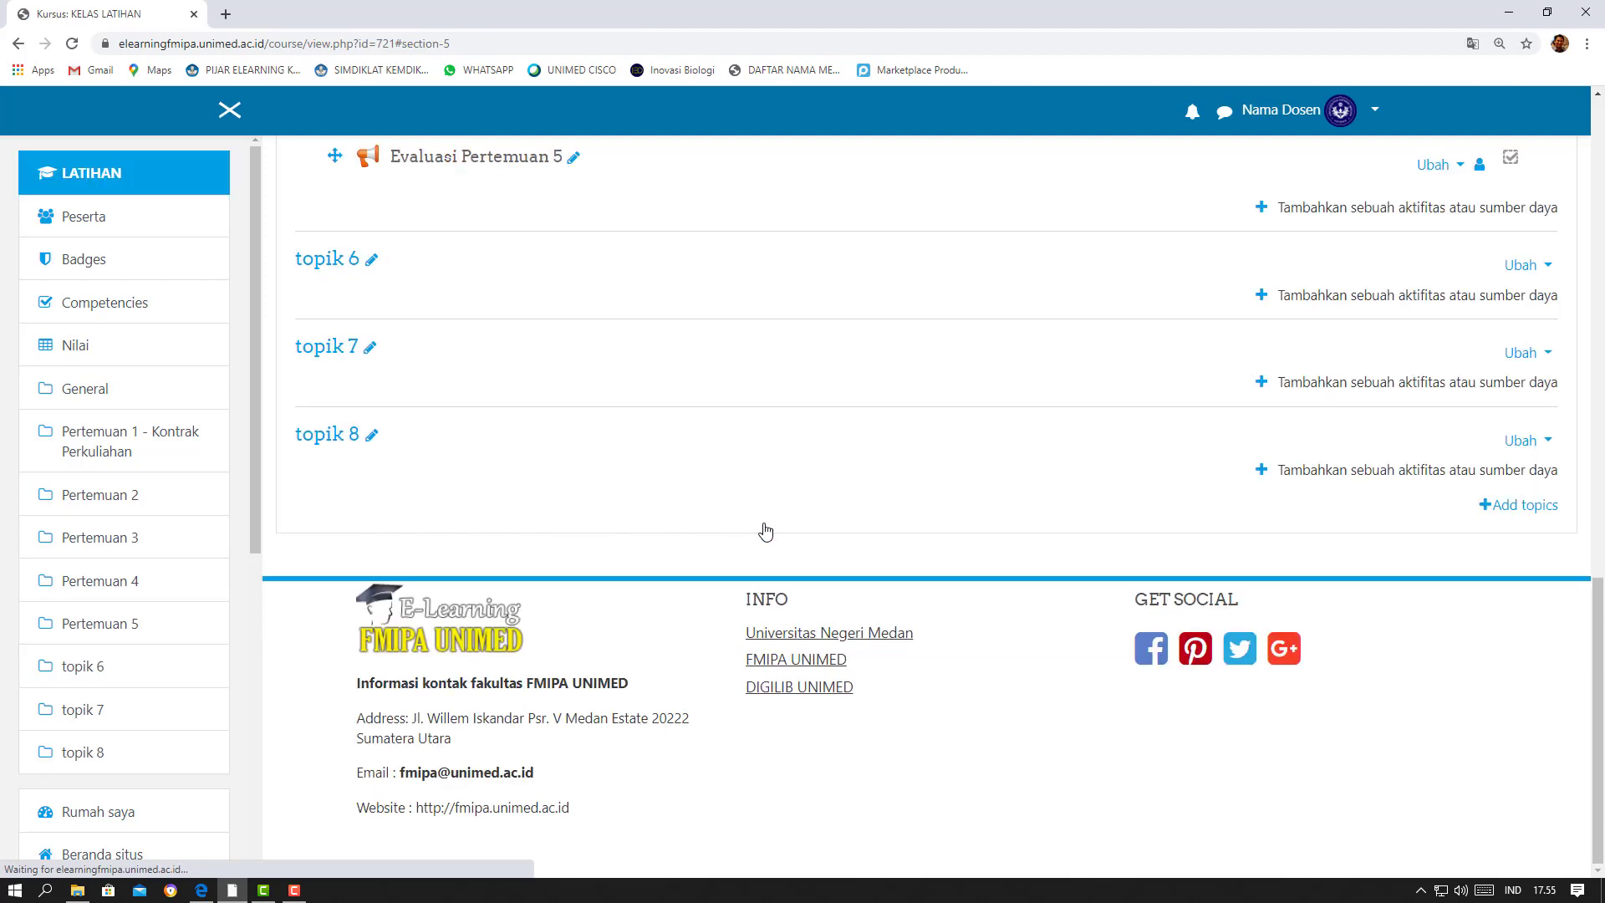
# Open the Evaluasi Pertemuan 5 feedback activity and view its question templates
pyautogui.scroll(2, 746, 482)
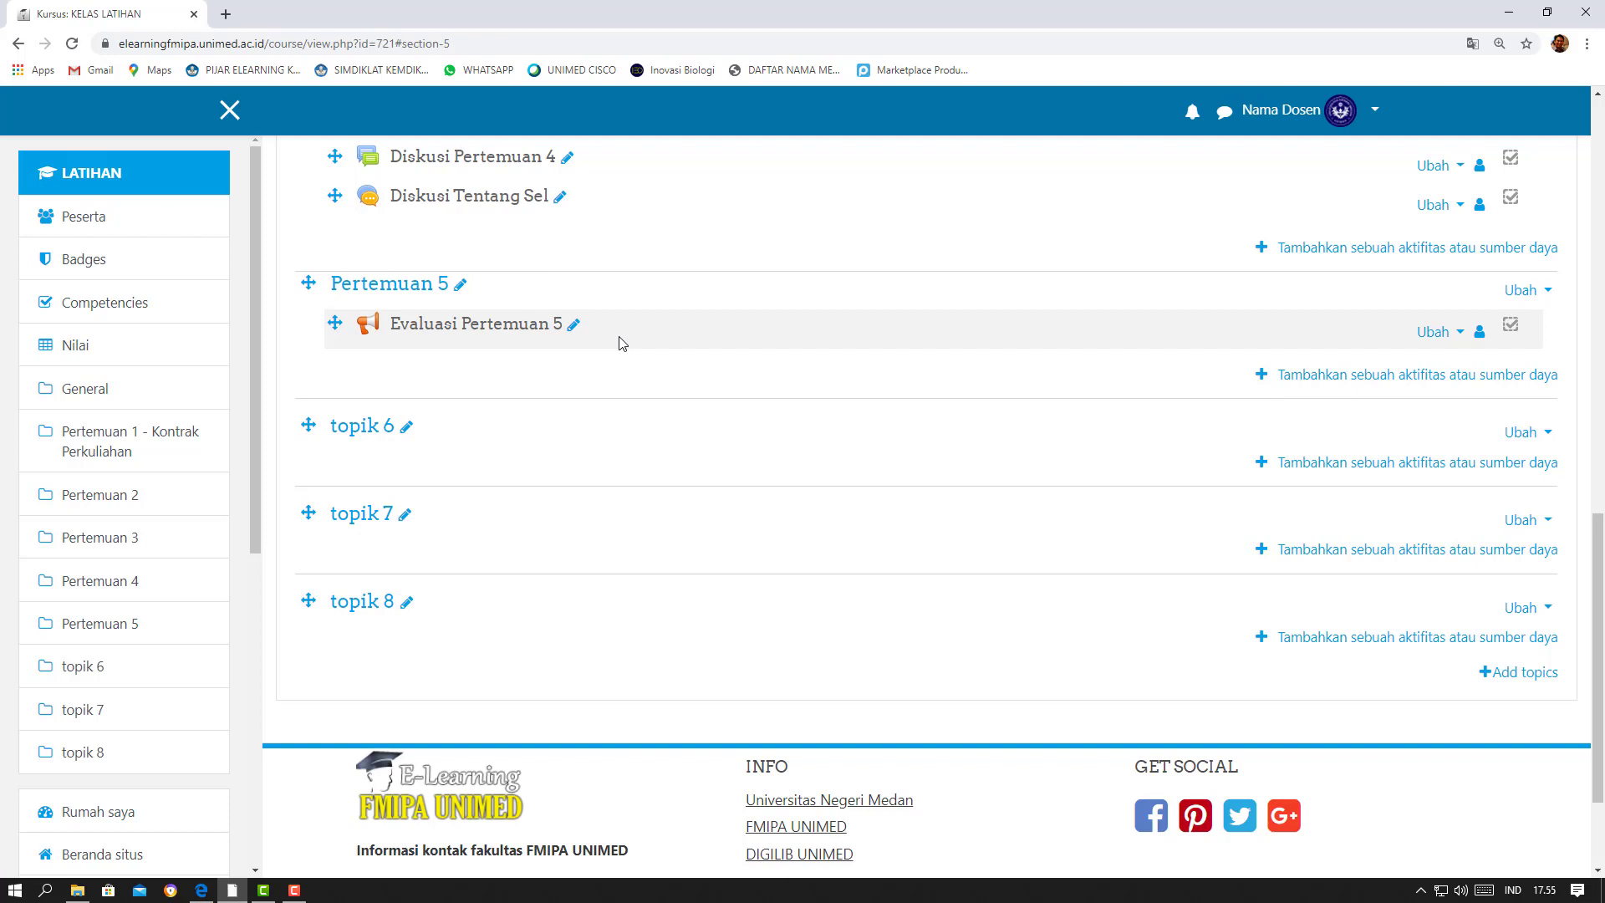
pyautogui.click(481, 332)
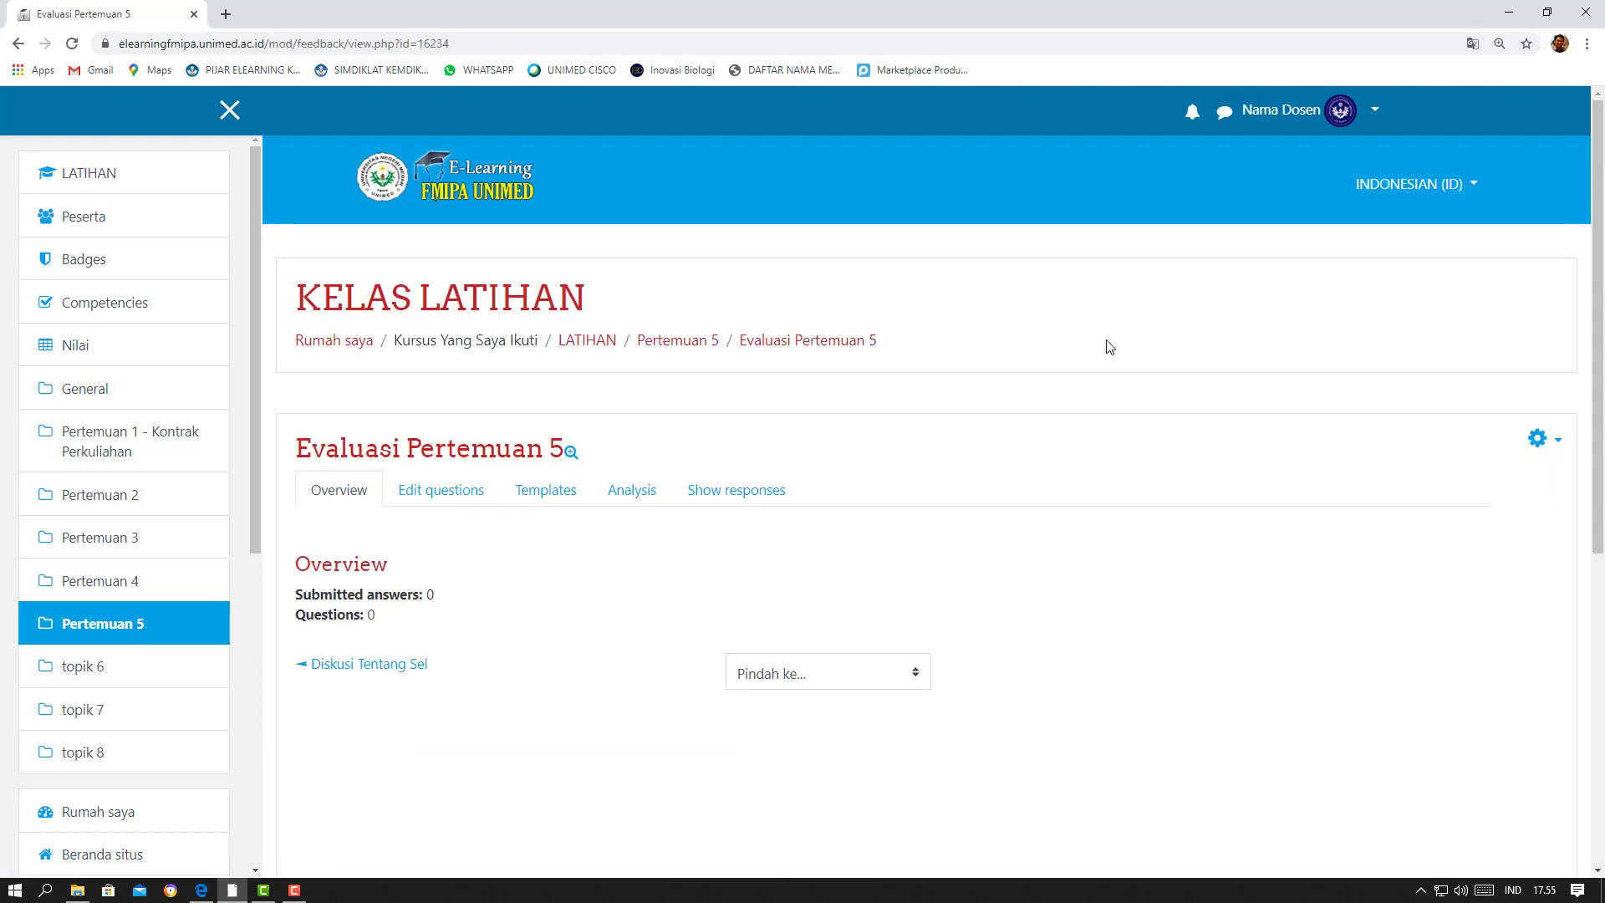
pyautogui.scroll(-2, 1109, 347)
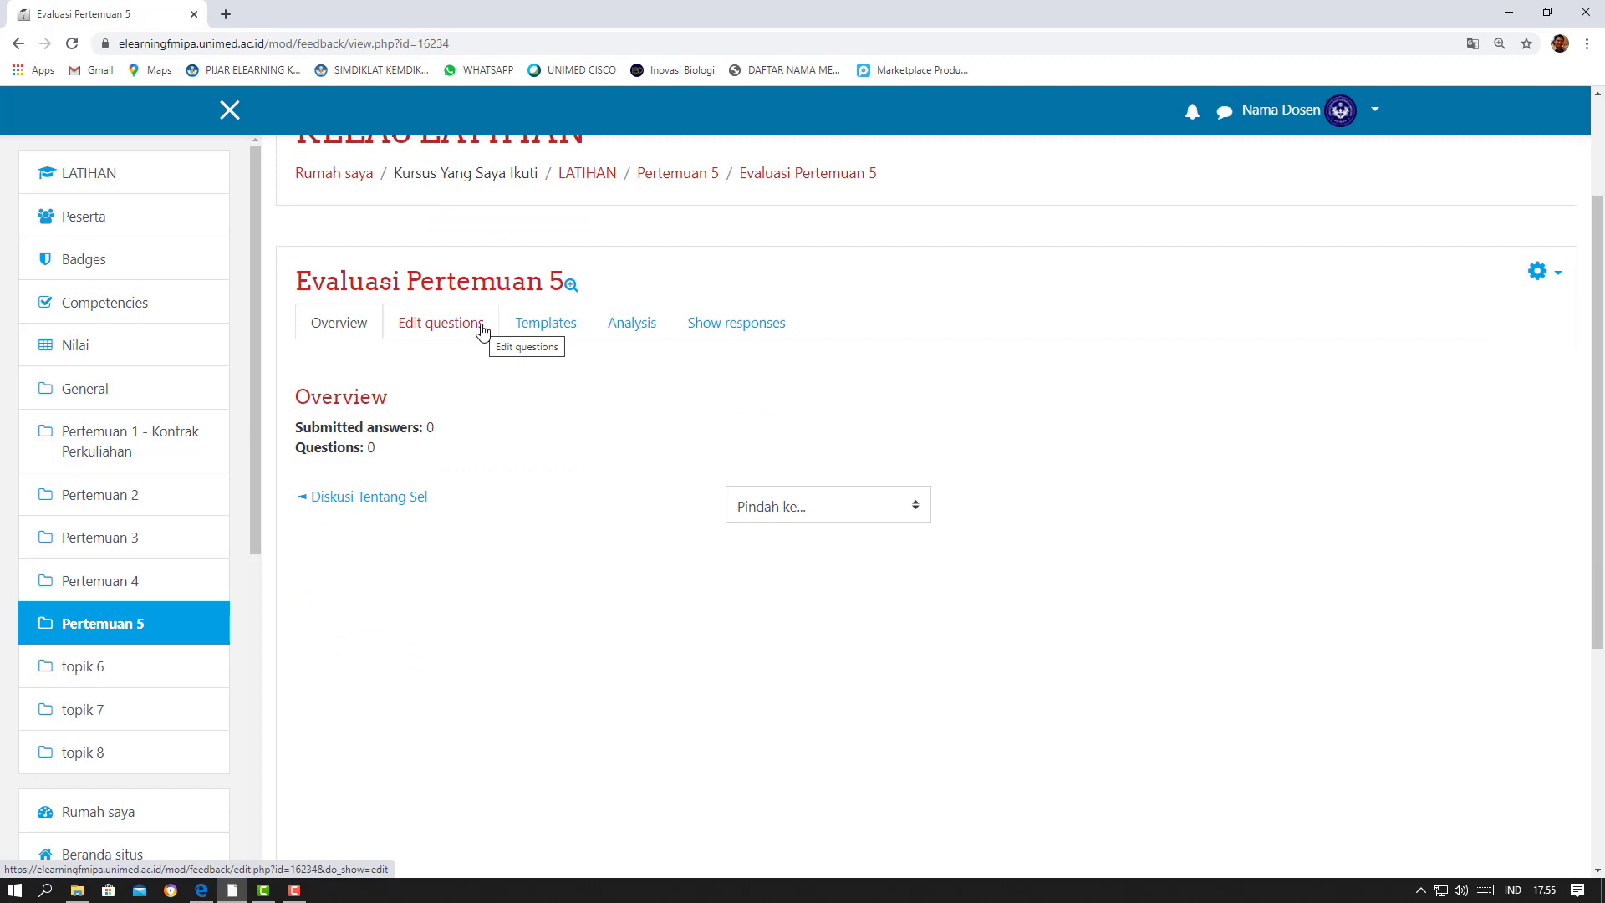
pyautogui.click(543, 324)
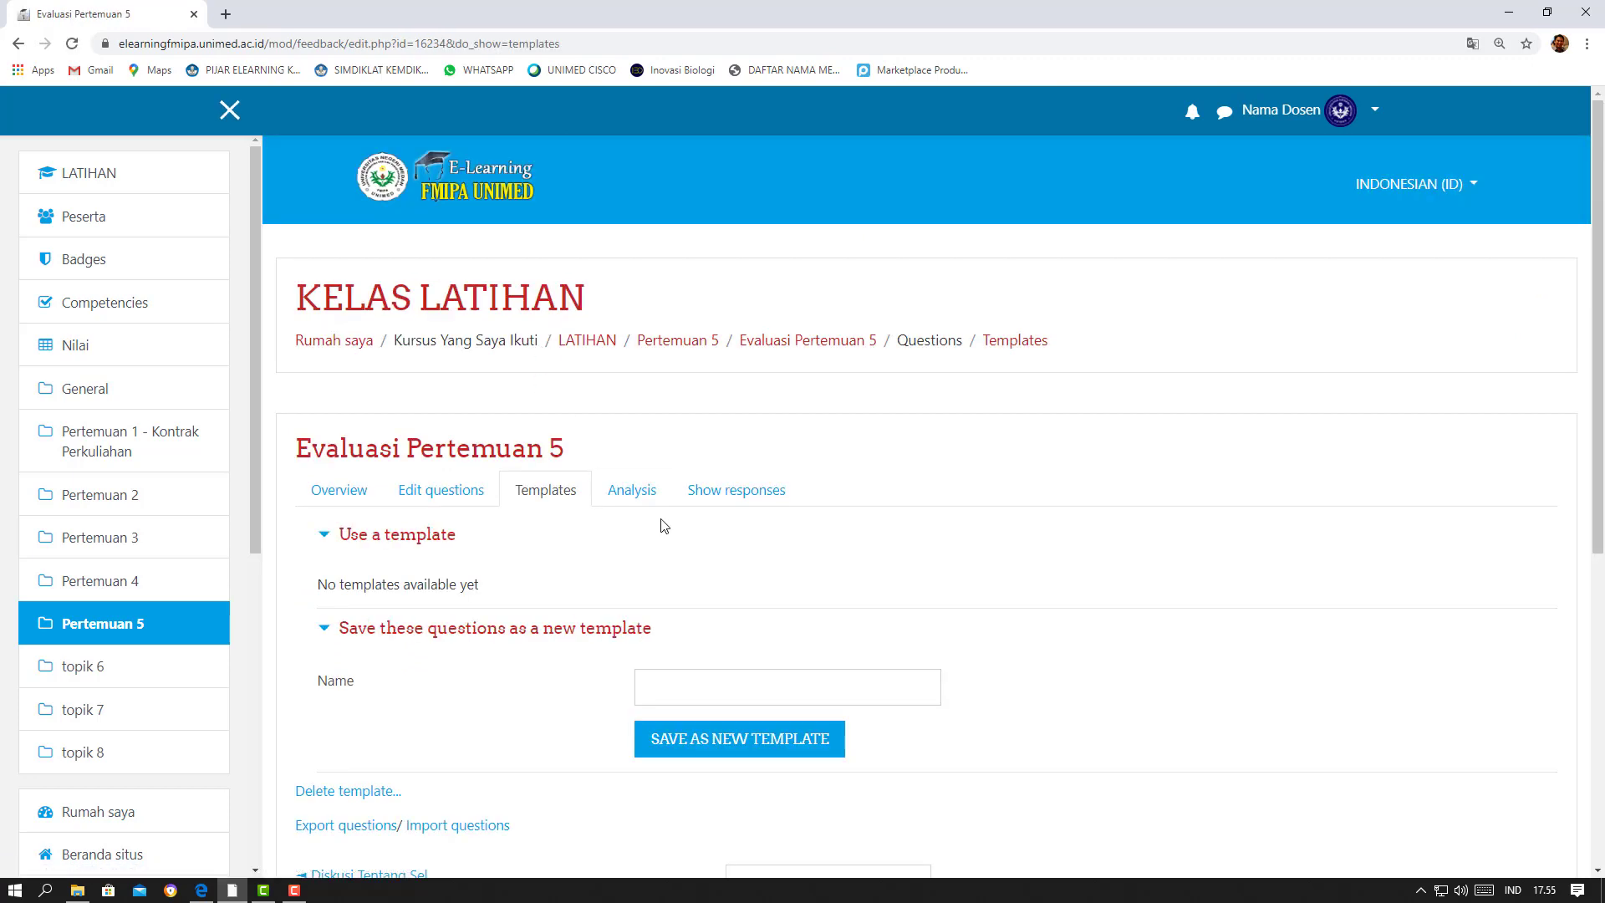
pyautogui.scroll(-2, 662, 525)
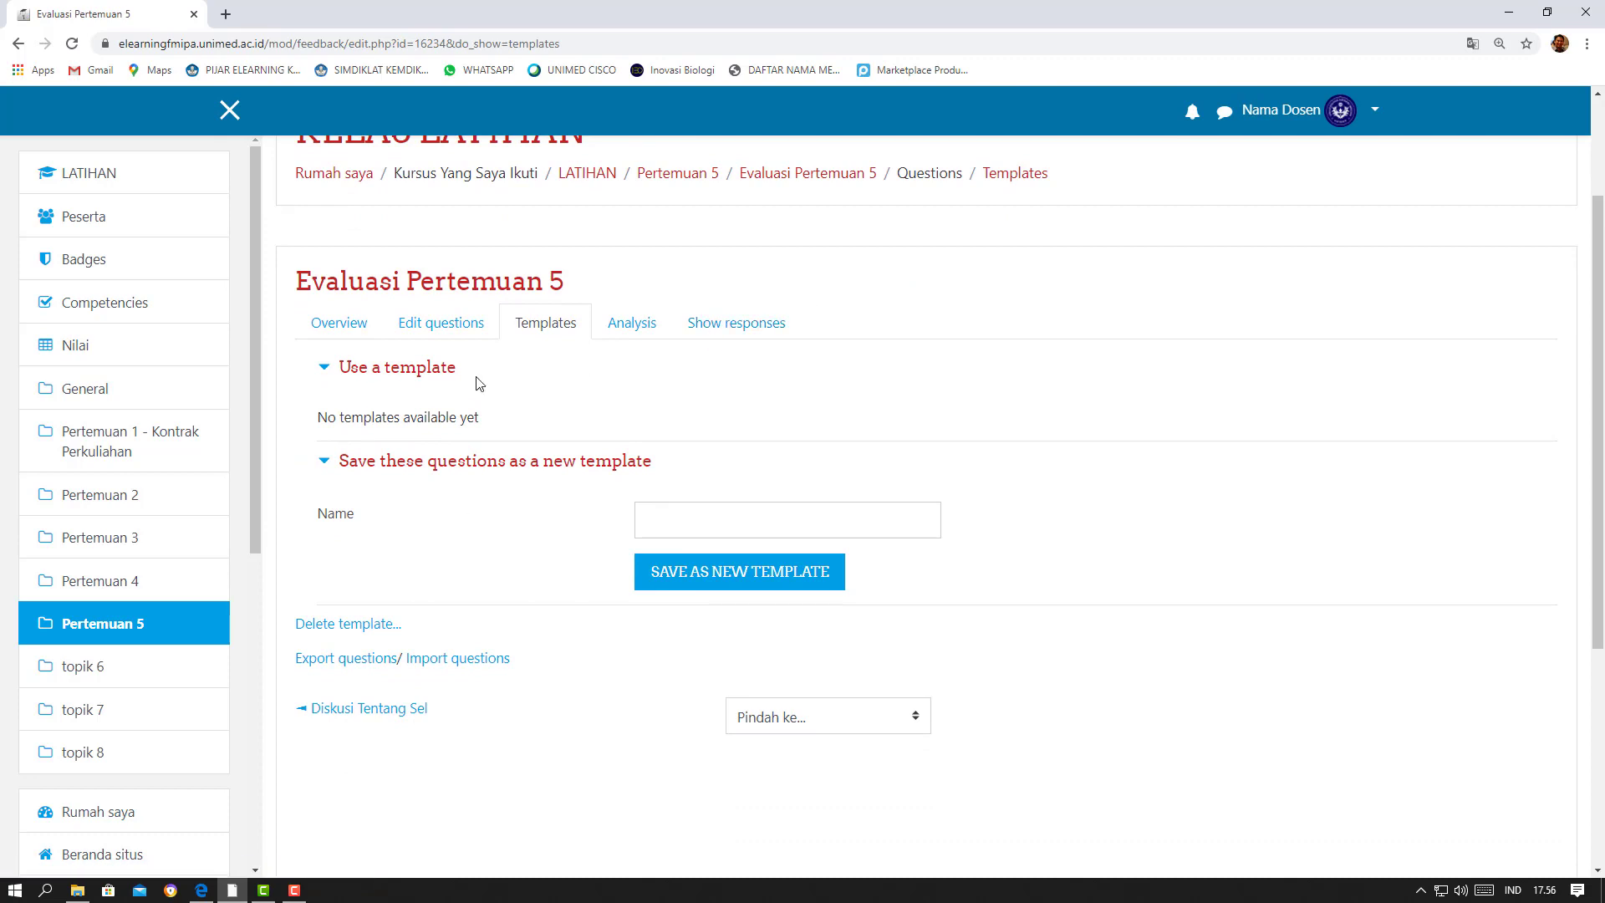
# Start adding a Multiple choice question to the Evaluasi Pertemuan 5 feedback
pyautogui.click(457, 327)
pyautogui.scroll(-3, 604, 443)
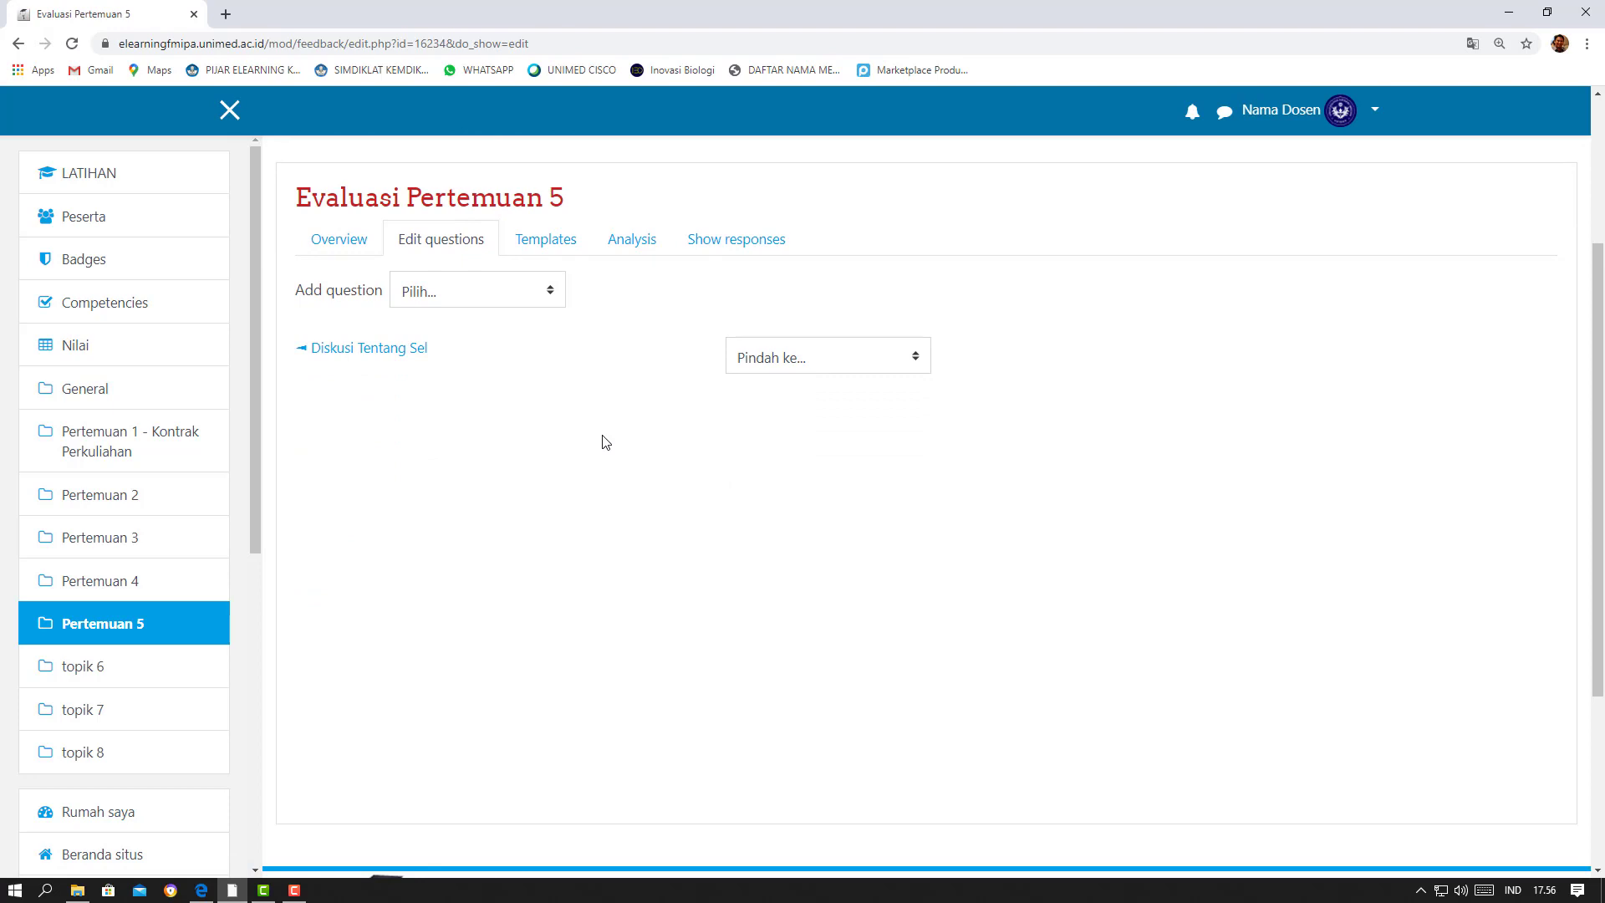
pyautogui.click(552, 299)
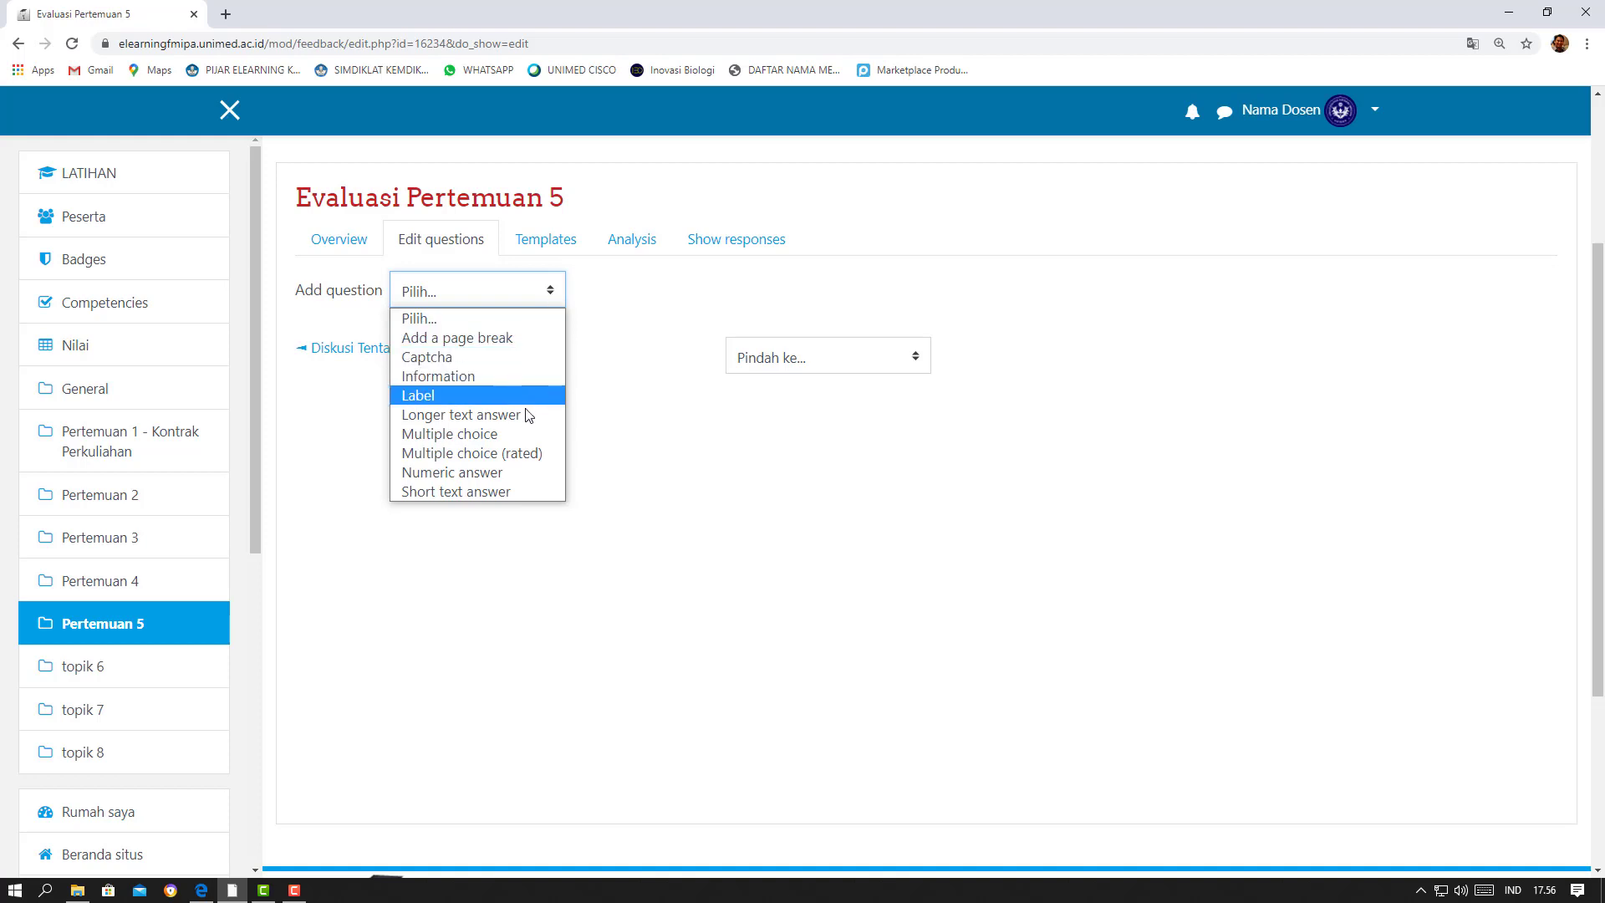
pyautogui.click(524, 434)
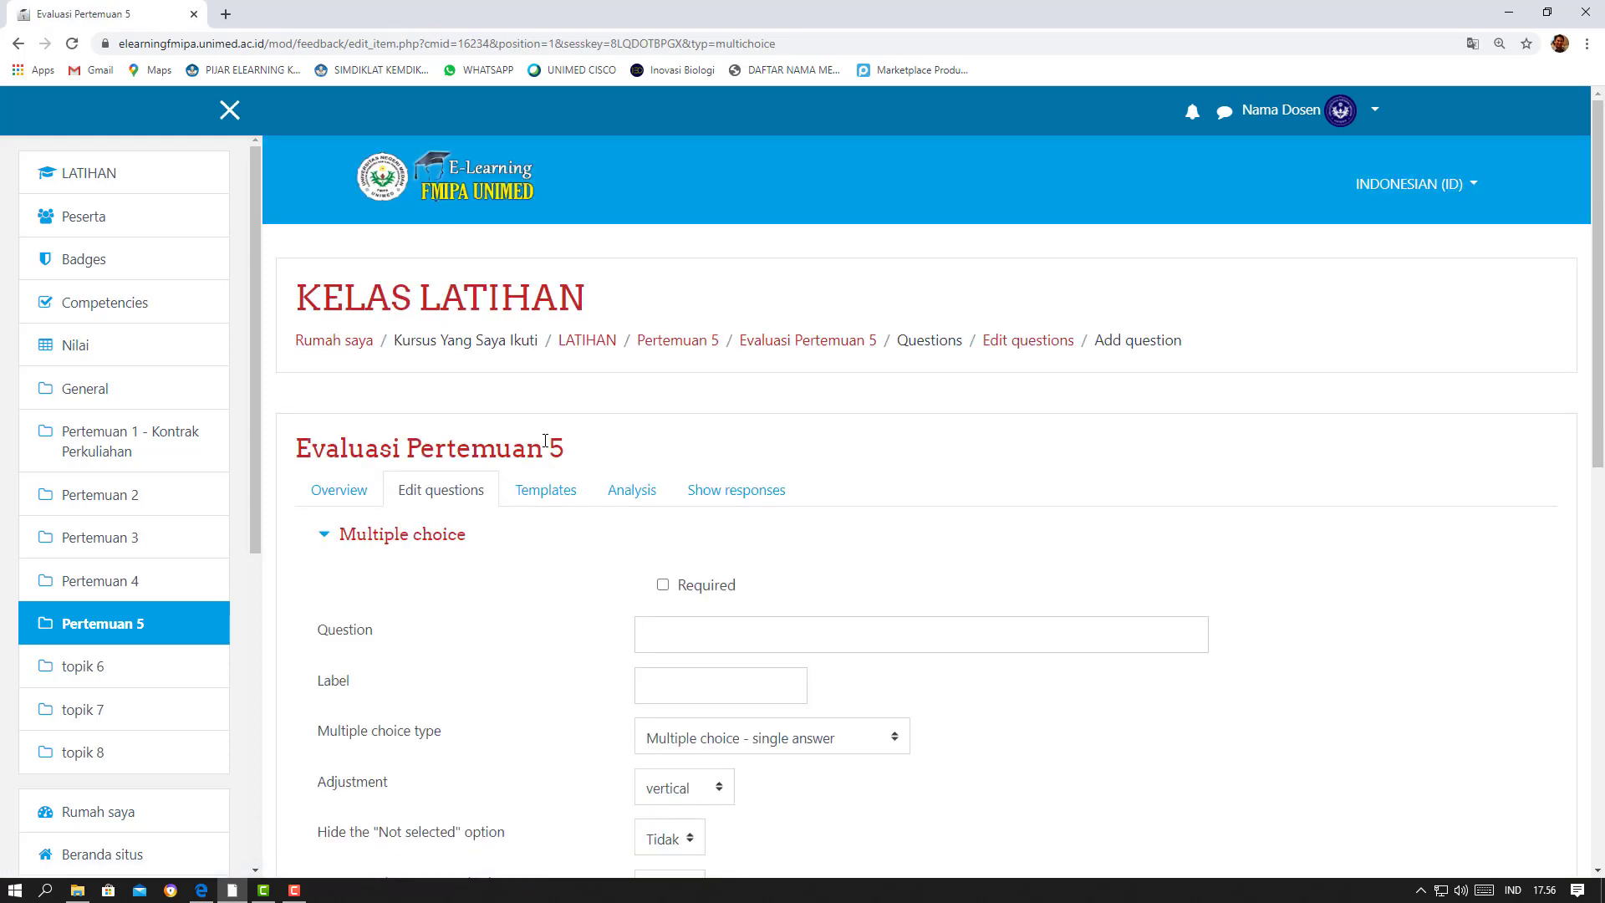
pyautogui.scroll(-3, 1582, 428)
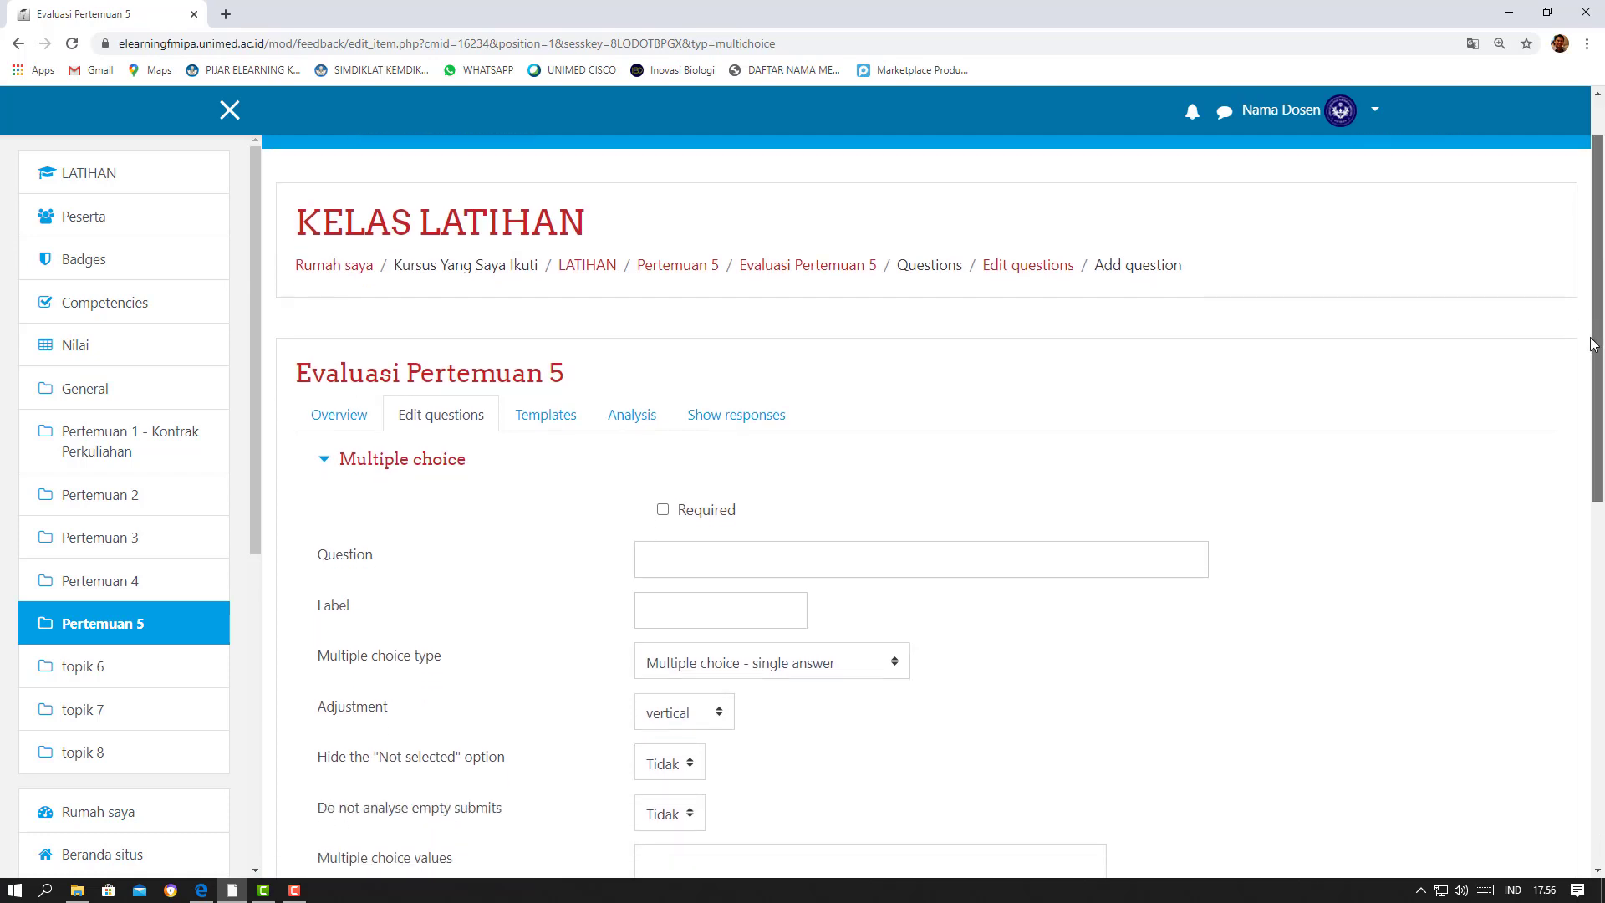
pyautogui.scroll(-1, 1582, 429)
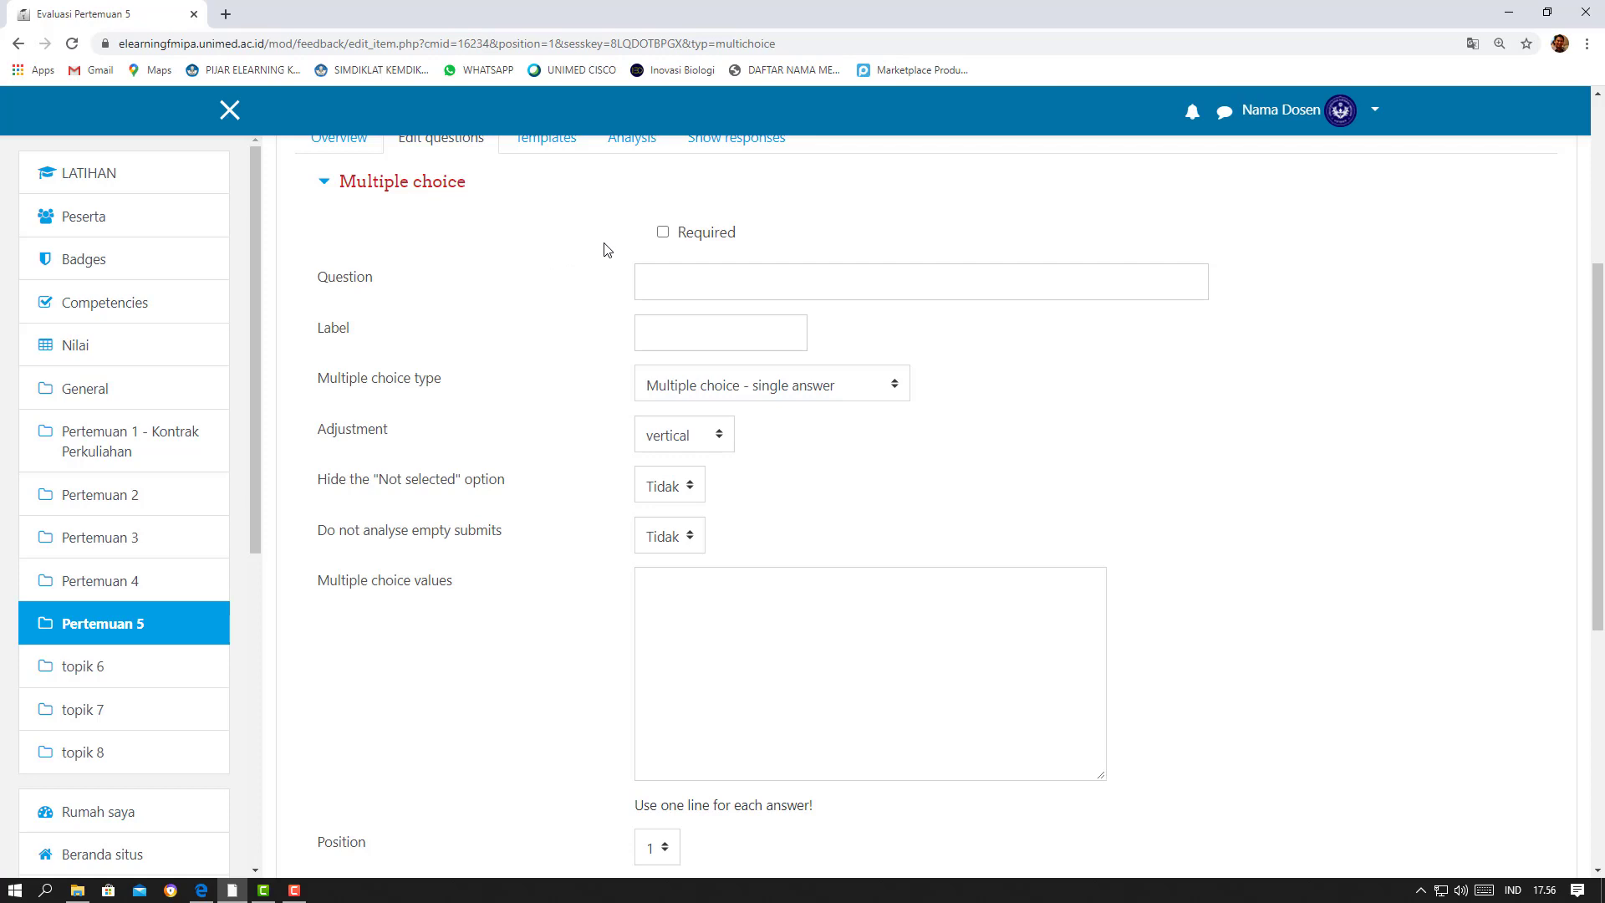
pyautogui.scroll(1, 1584, 351)
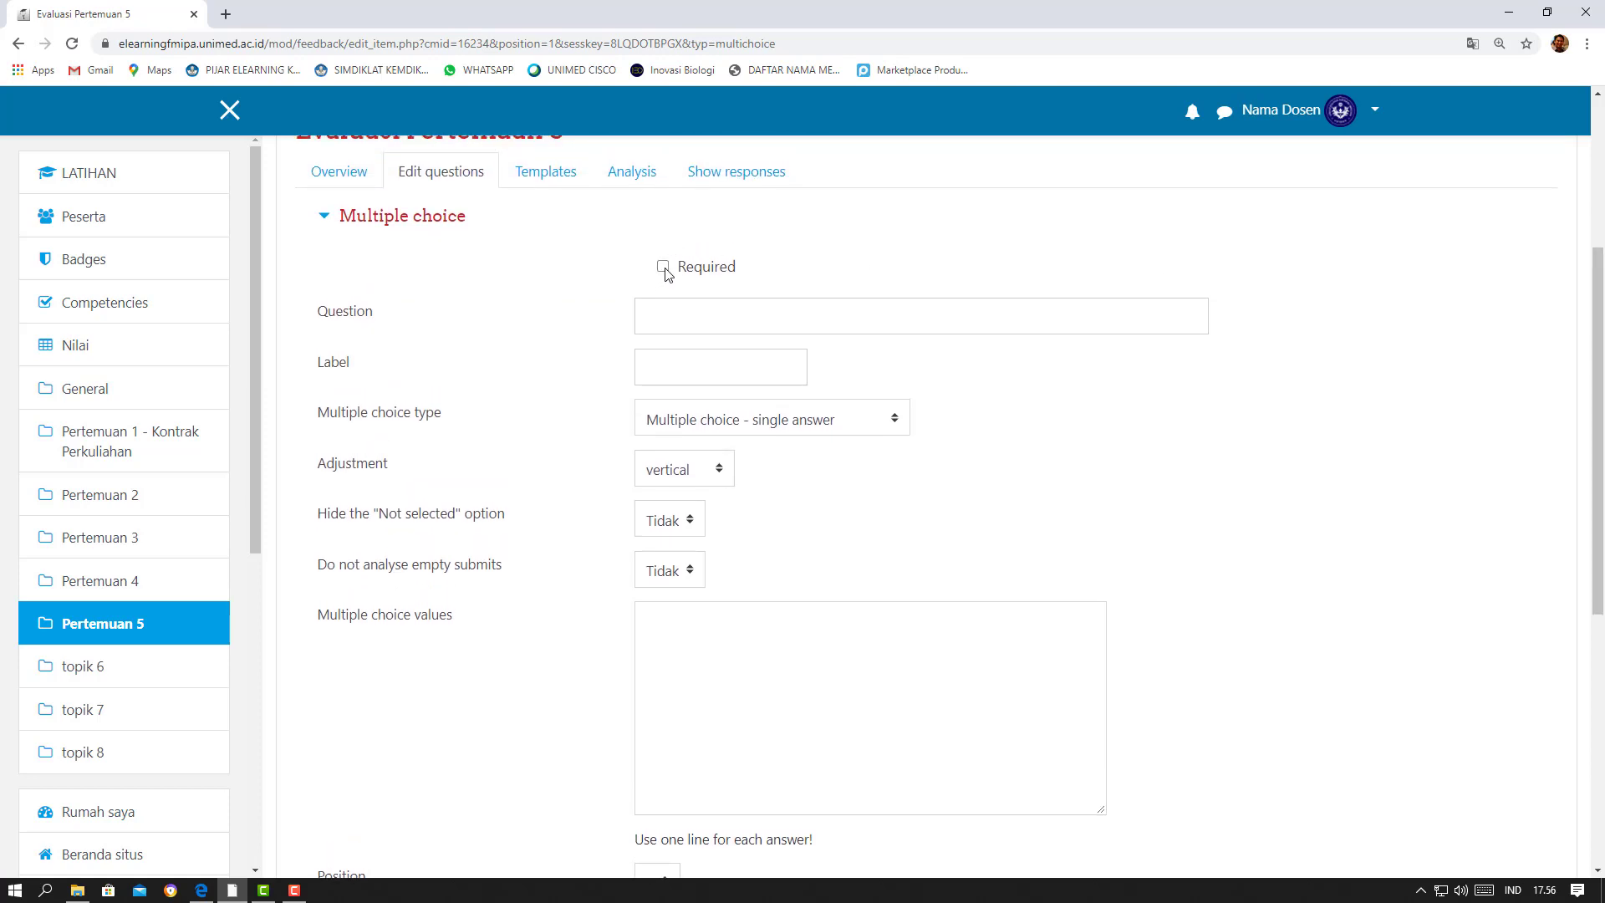
# Mark the multiple choice question as required and enter "Bagaimana menurut anda perkulihan pada pertemuan 5 ini?" as its text
pyautogui.click(664, 268)
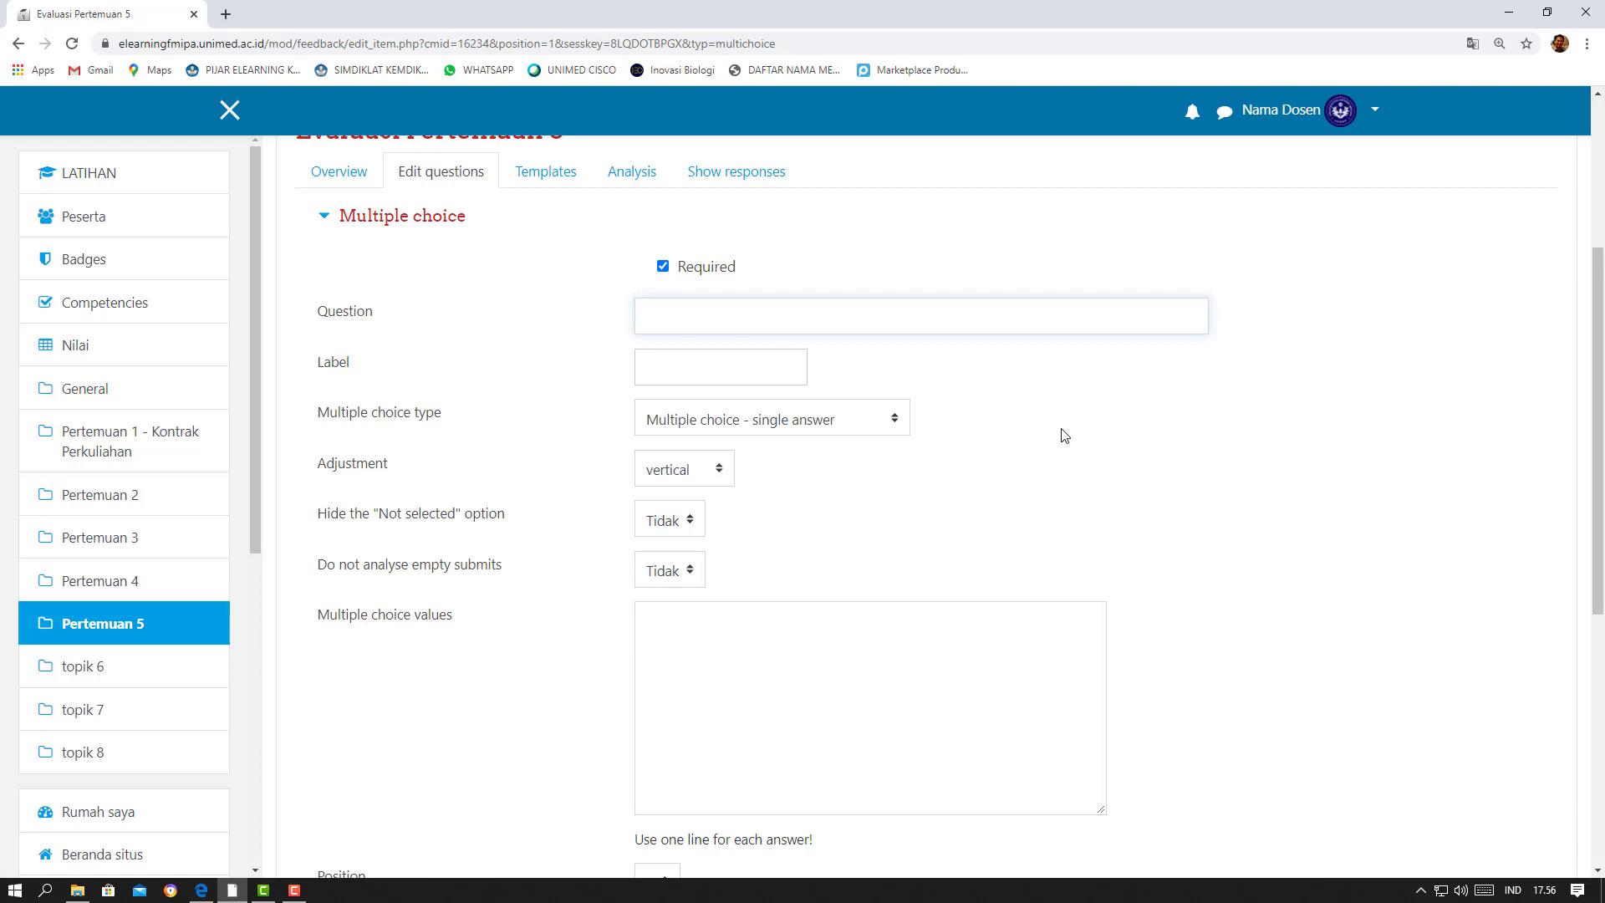
pyautogui.write('Bagaimana menurut anda pe')
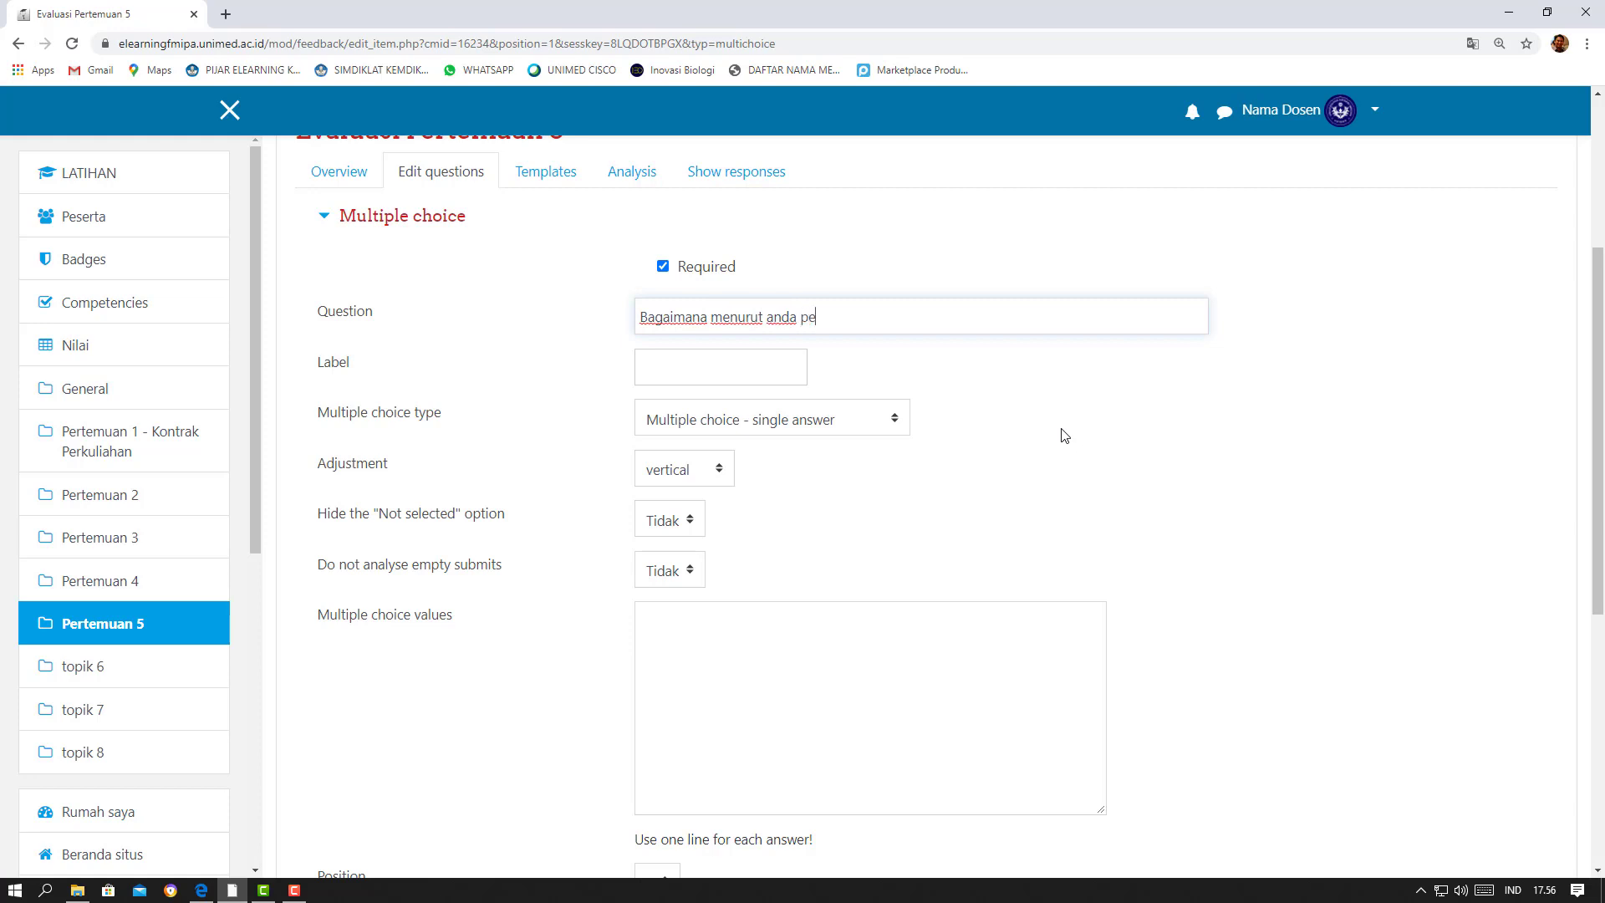
pyautogui.write('rkuliahan pada pertemuan 5 ')
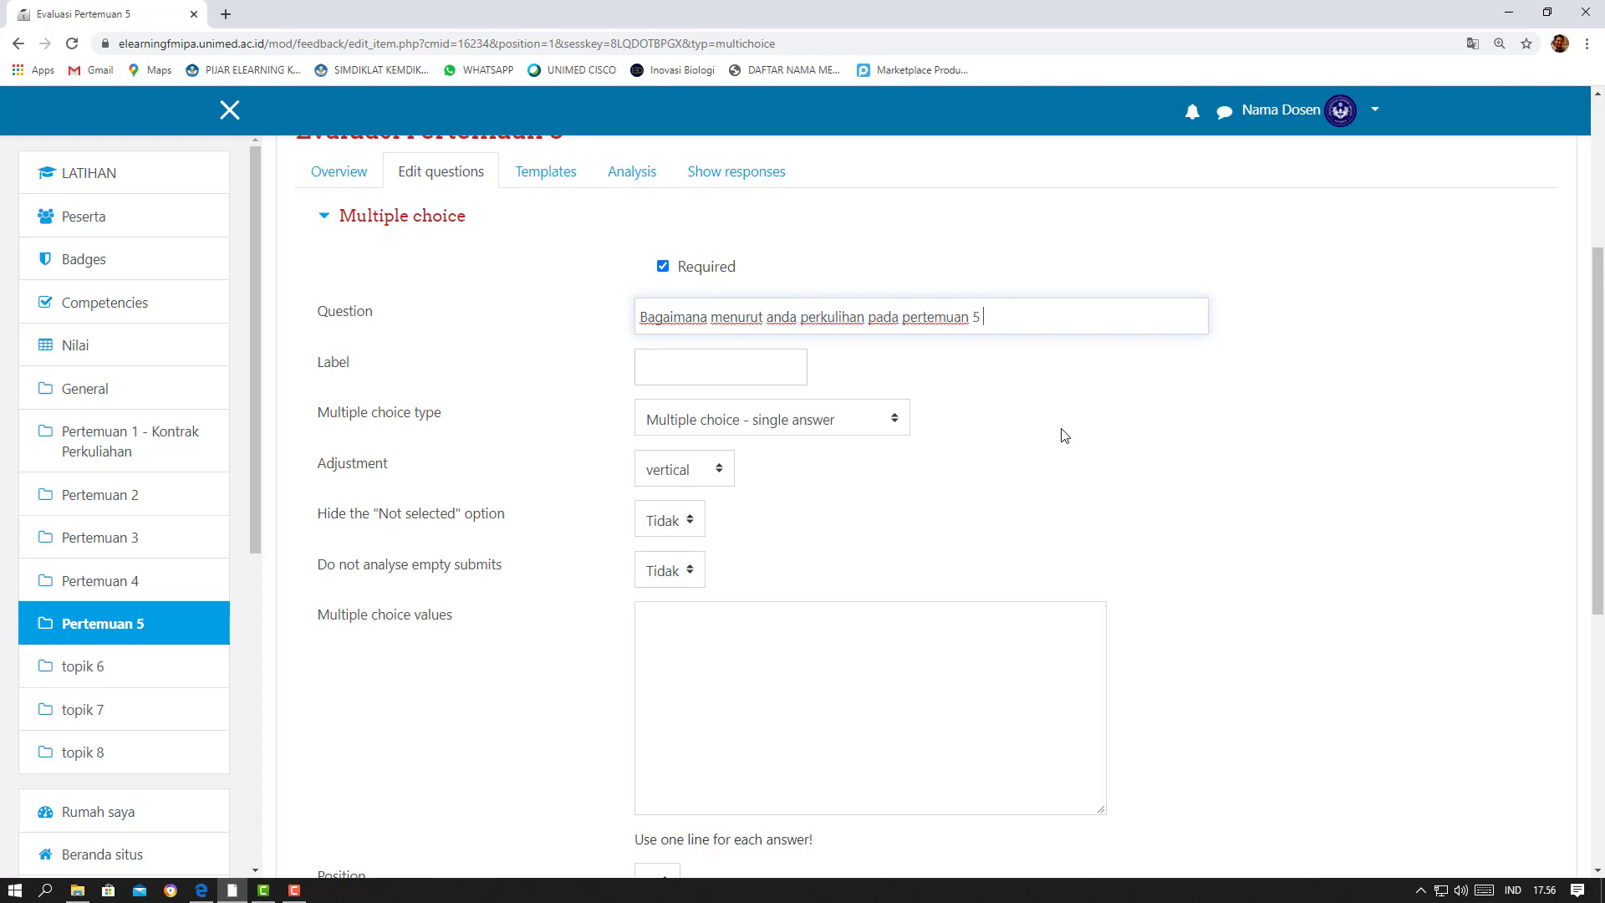
pyautogui.write('ini?')
# Enter the multiple choice values Sangat Baik, Baik, Cukup and Kurang, one answer per line
pyautogui.scroll(-3, 965, 489)
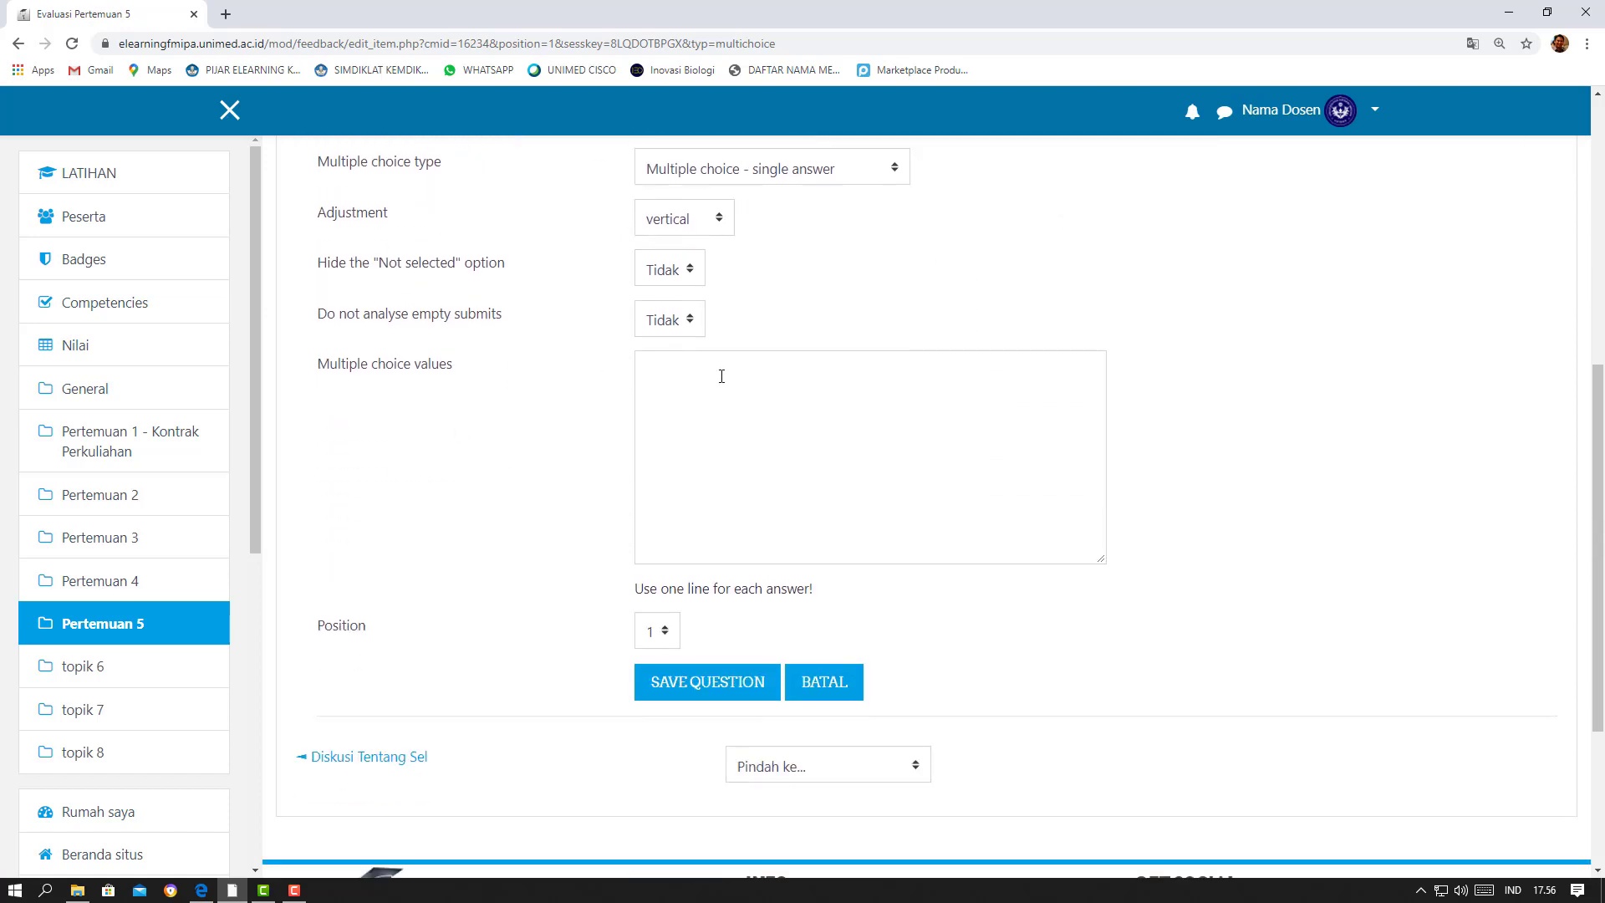
pyautogui.click(721, 376)
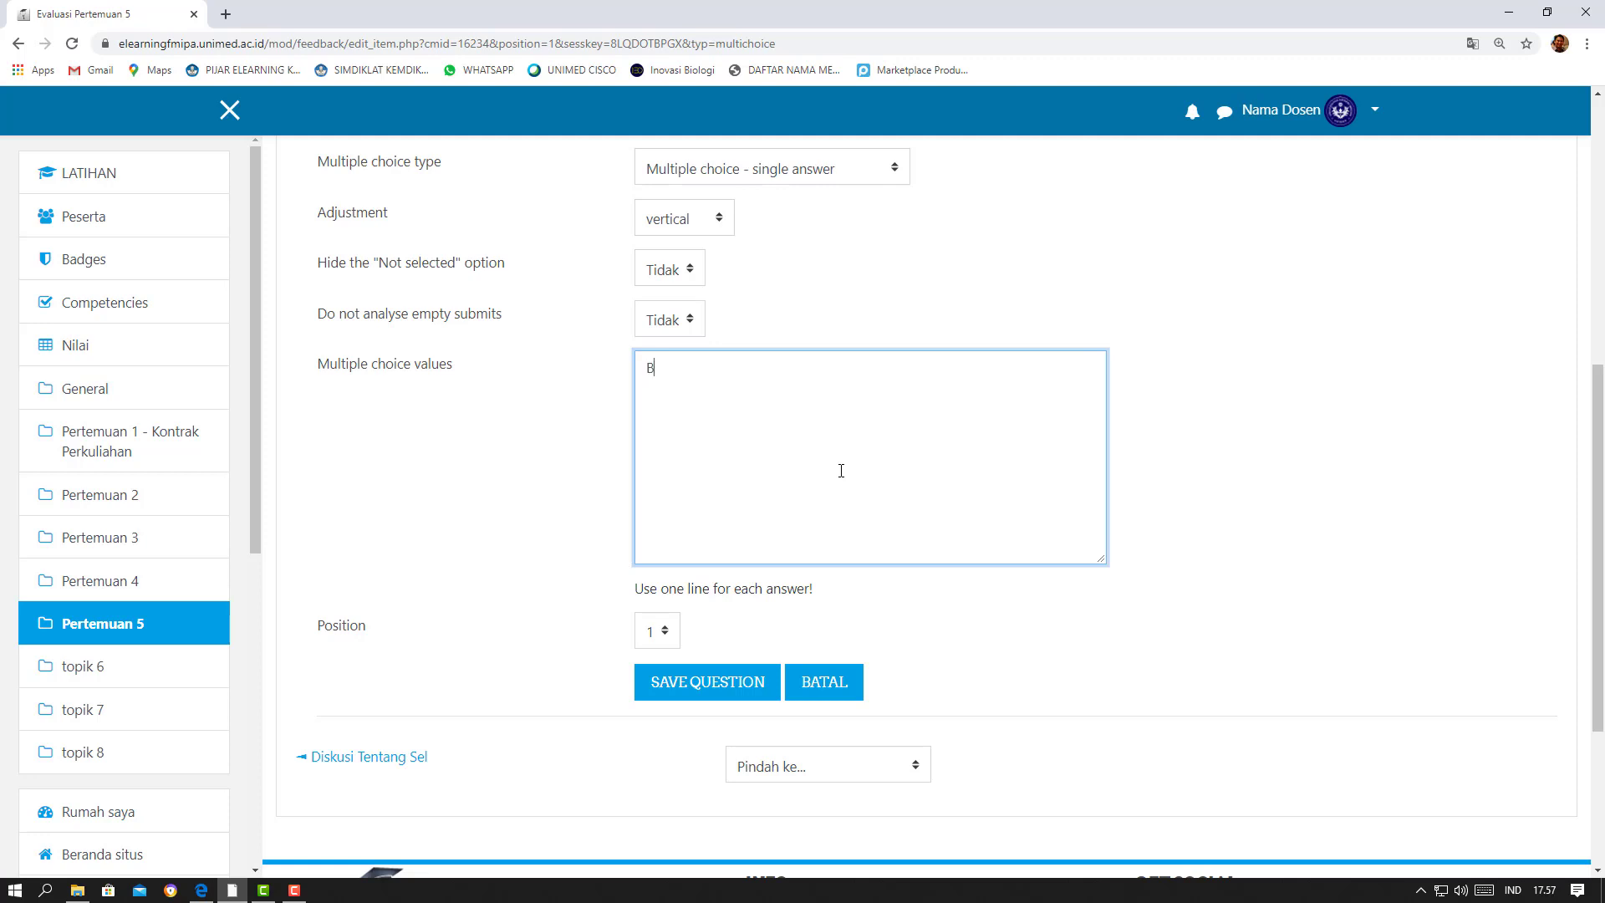
pyautogui.write('Sangat memuaskan')
pyautogui.press('Return')
pyautogui.press('BackSpace')
pyautogui.press('BackSpace')
pyautogui.press('BackSpace')
pyautogui.press('BackSpace')
pyautogui.press('BackSpace')
pyautogui.press('BackSpace')
pyautogui.press('BackSpace')
pyautogui.press('BackSpace')
pyautogui.press('BackSpace')
pyautogui.press('BackSpace')
pyautogui.write('Baik')
pyautogui.press('Return')
pyautogui.write('Baik')
pyautogui.press('Return')
pyautogui.write('Cukup')
pyautogui.press('Return')
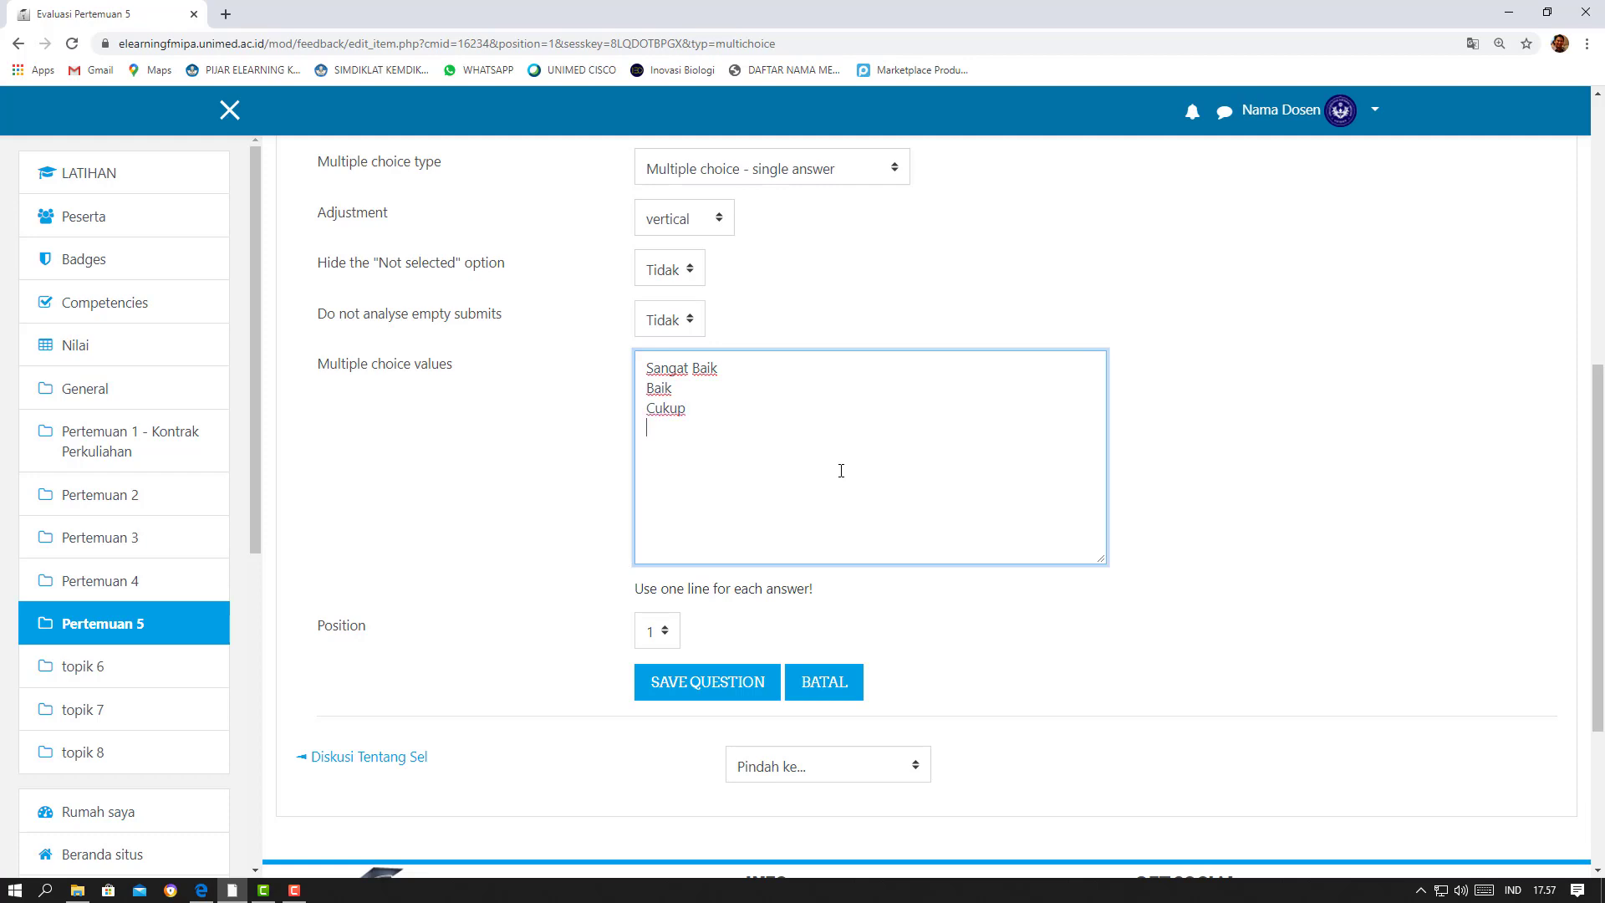
pyautogui.write('Kurang')
# Keep position 1 and the vertical adjustment, and save the multiple choice question
pyautogui.click(665, 635)
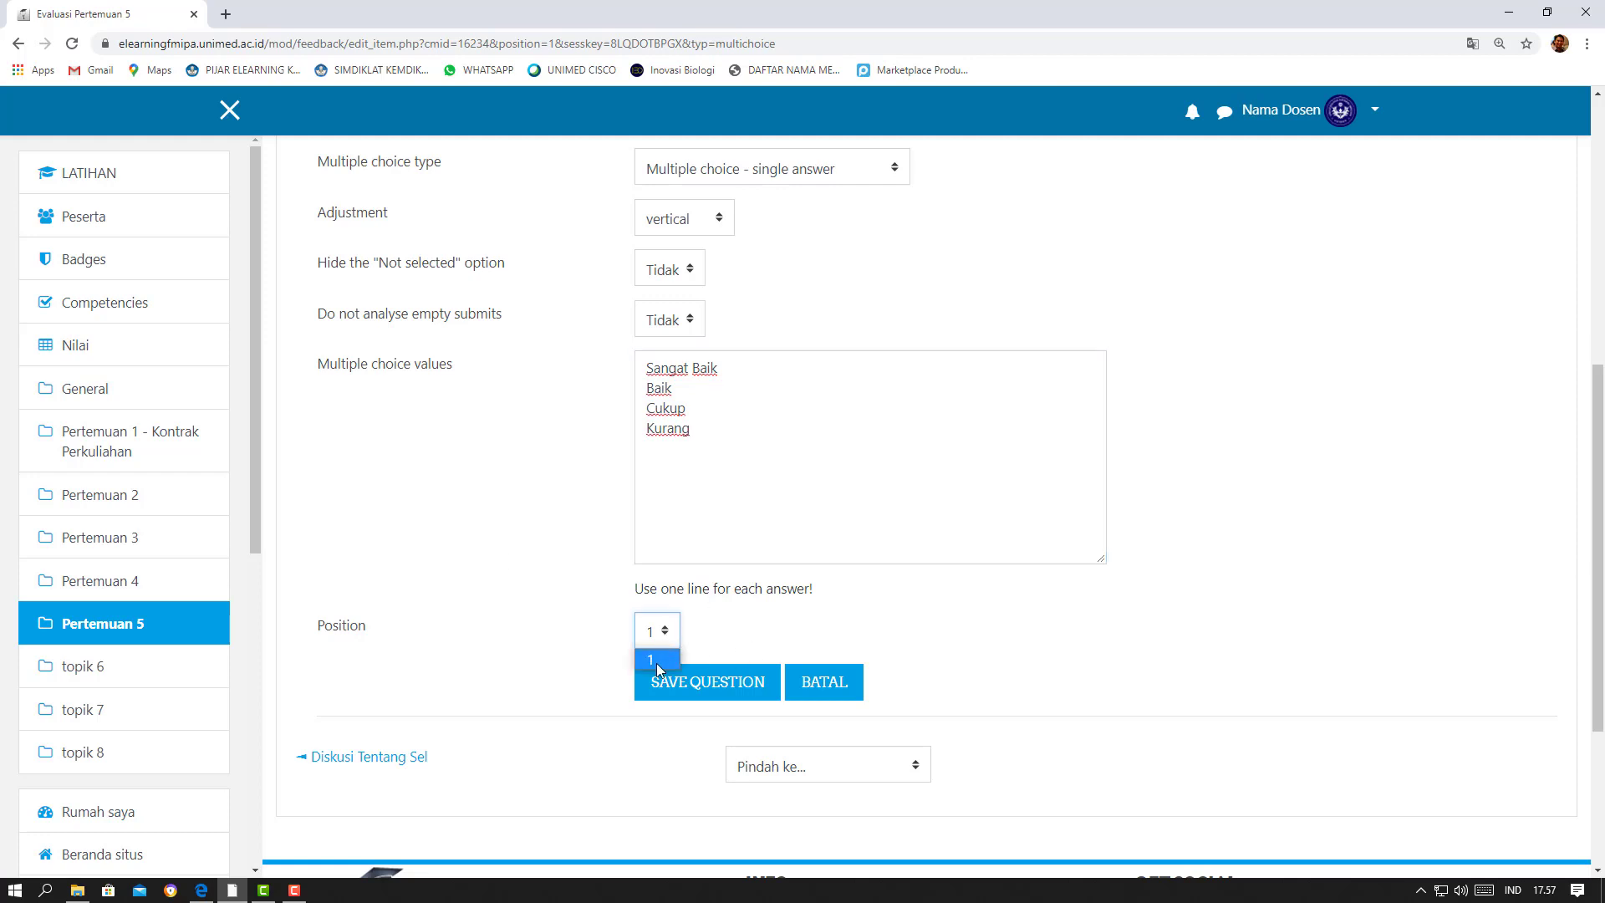
pyautogui.click(657, 662)
pyautogui.scroll(1, 539, 574)
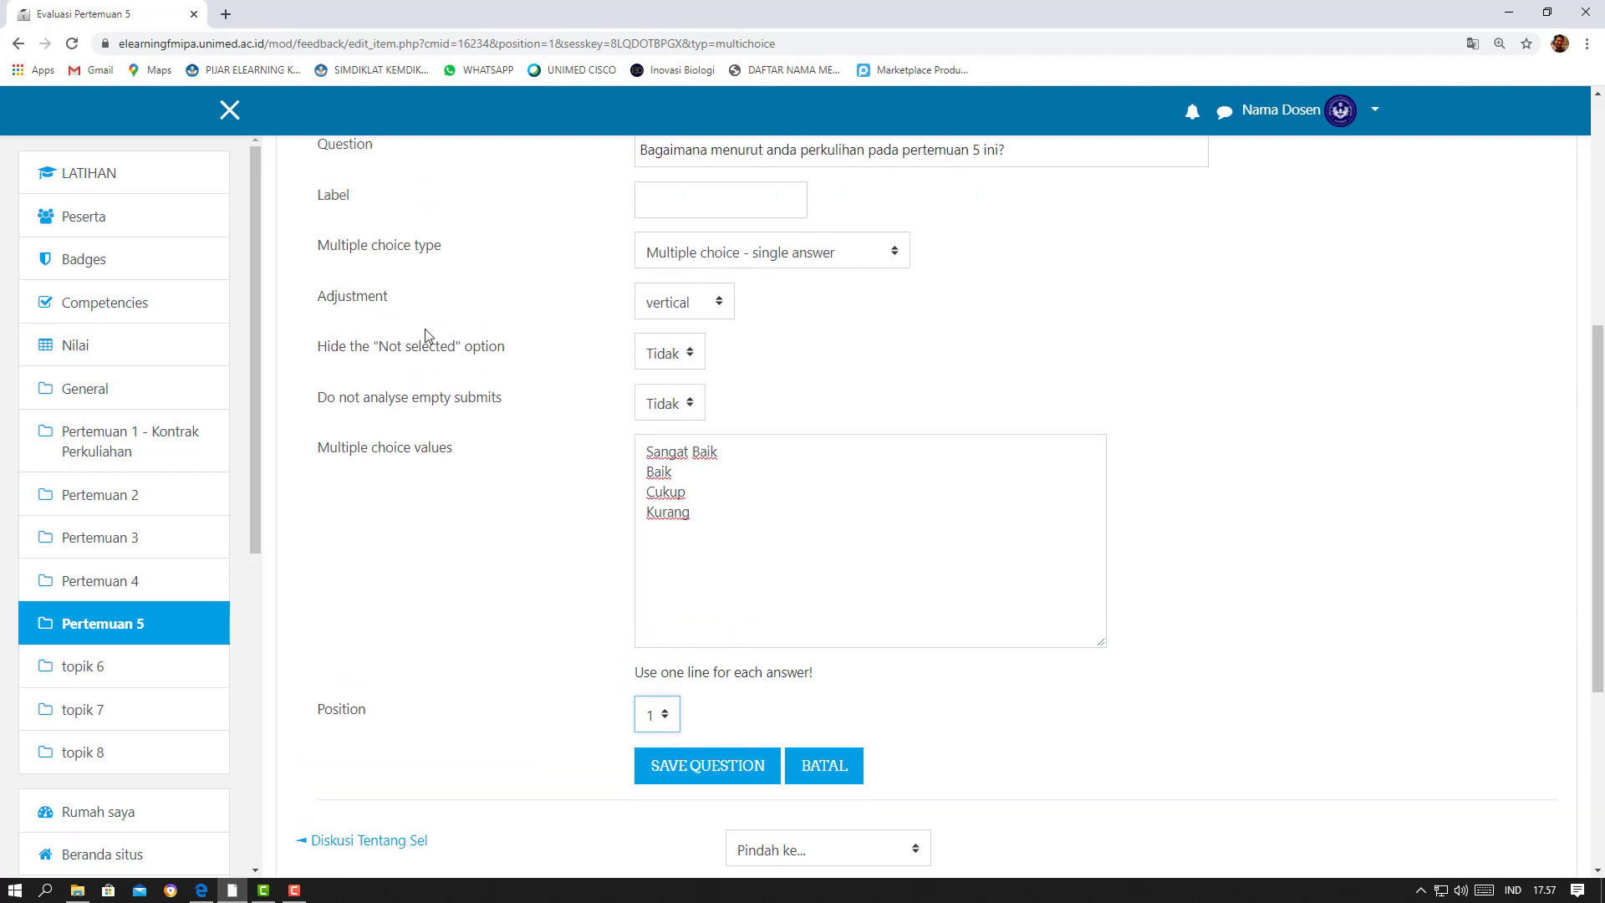
pyautogui.click(722, 310)
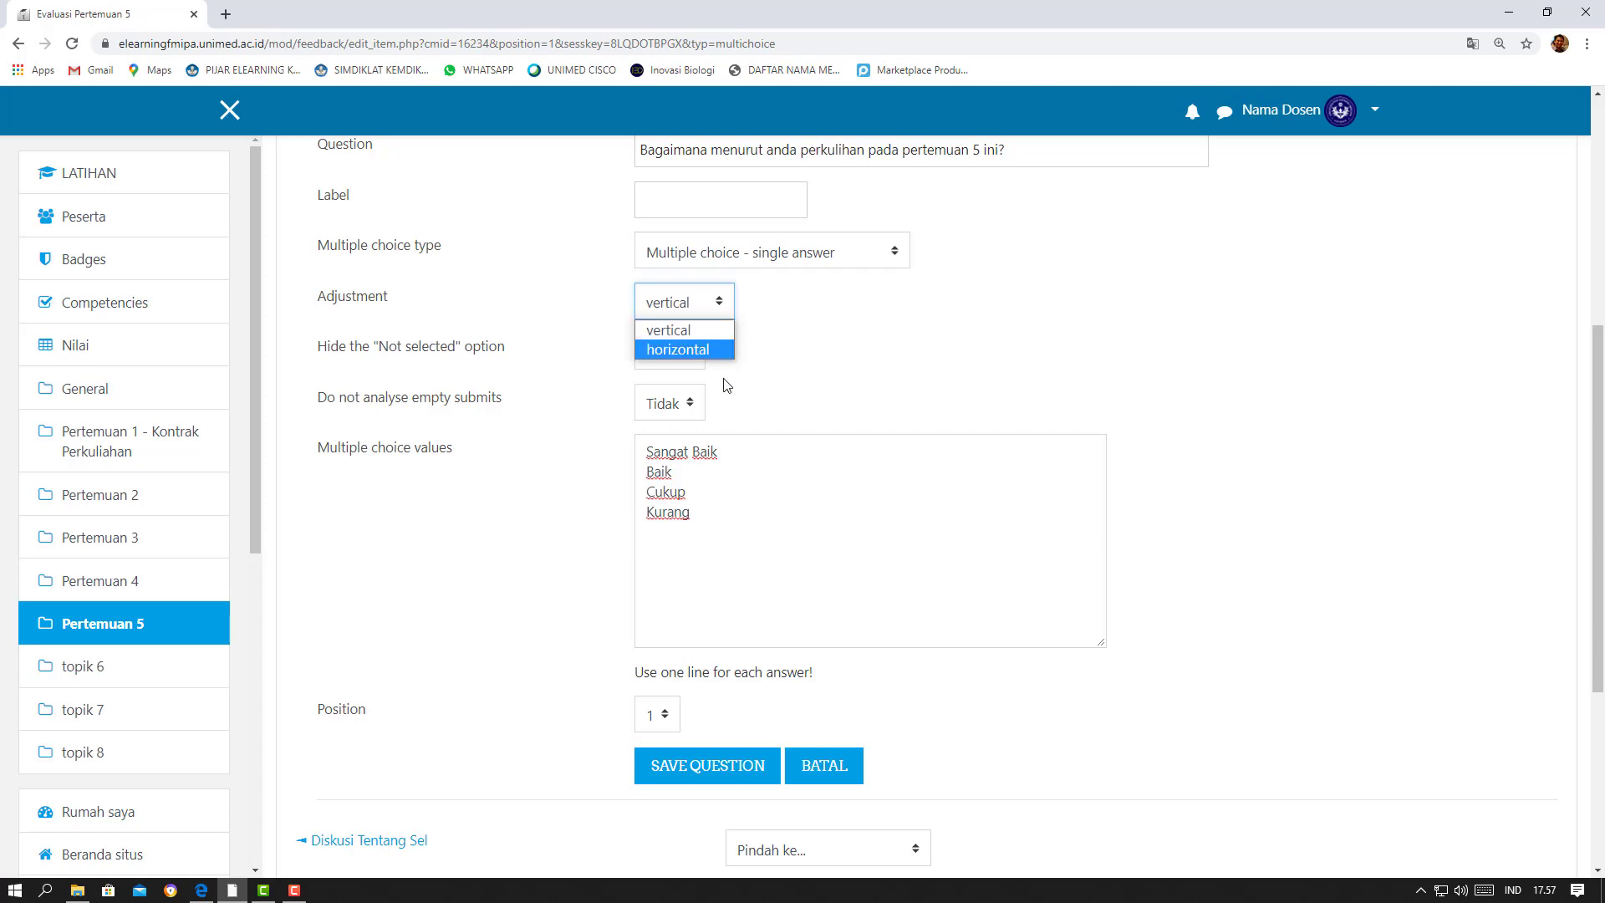
pyautogui.click(886, 311)
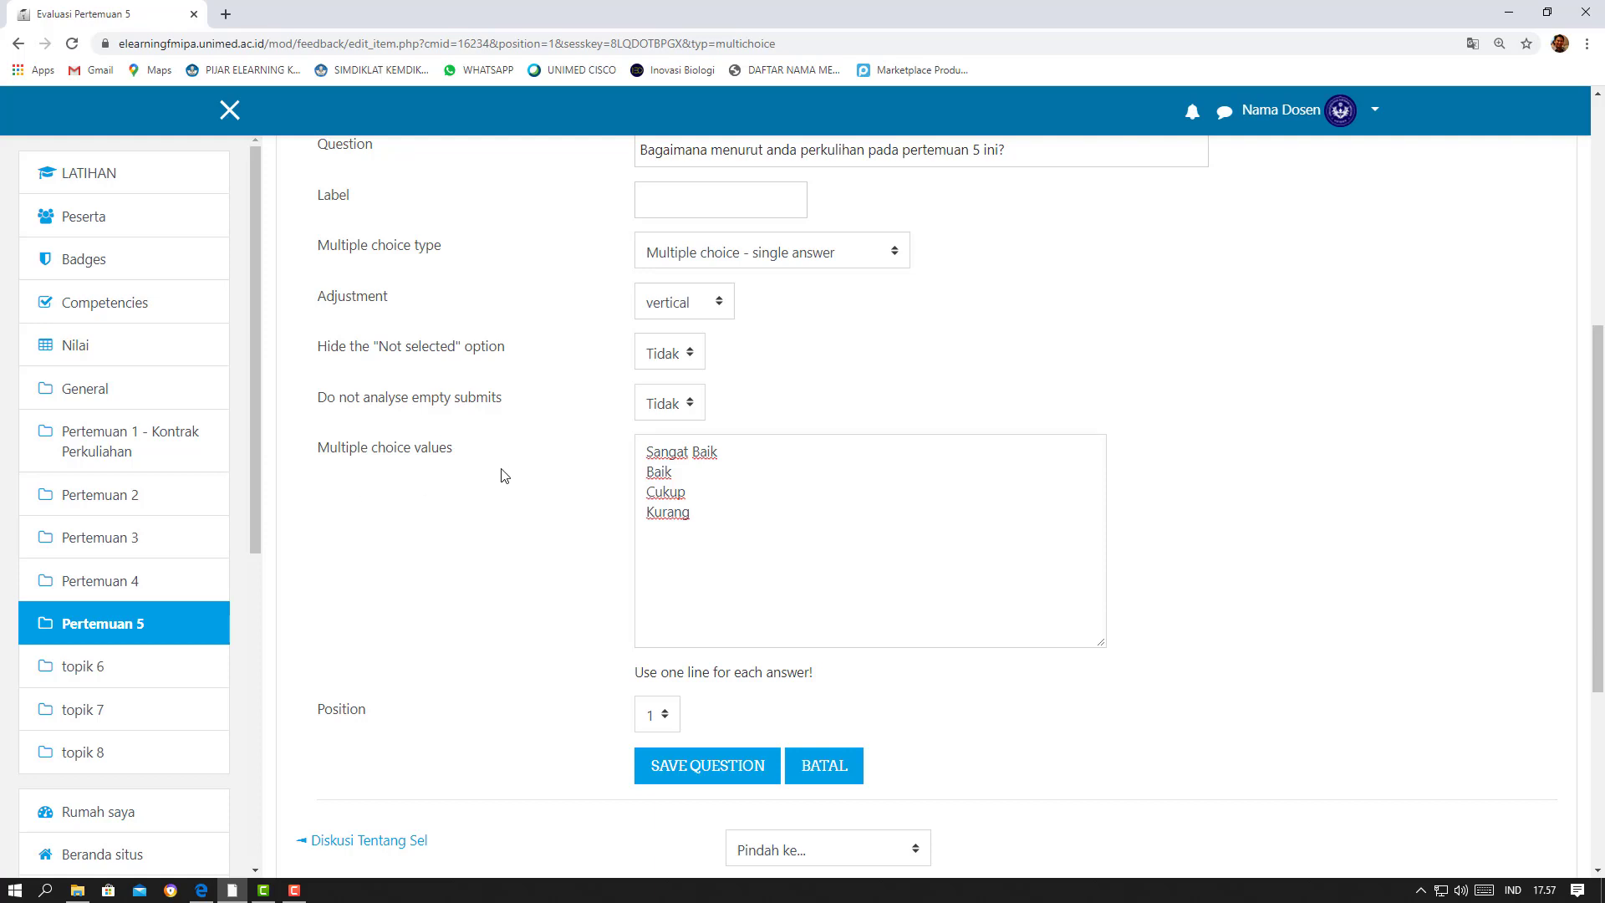
pyautogui.scroll(-2, 502, 475)
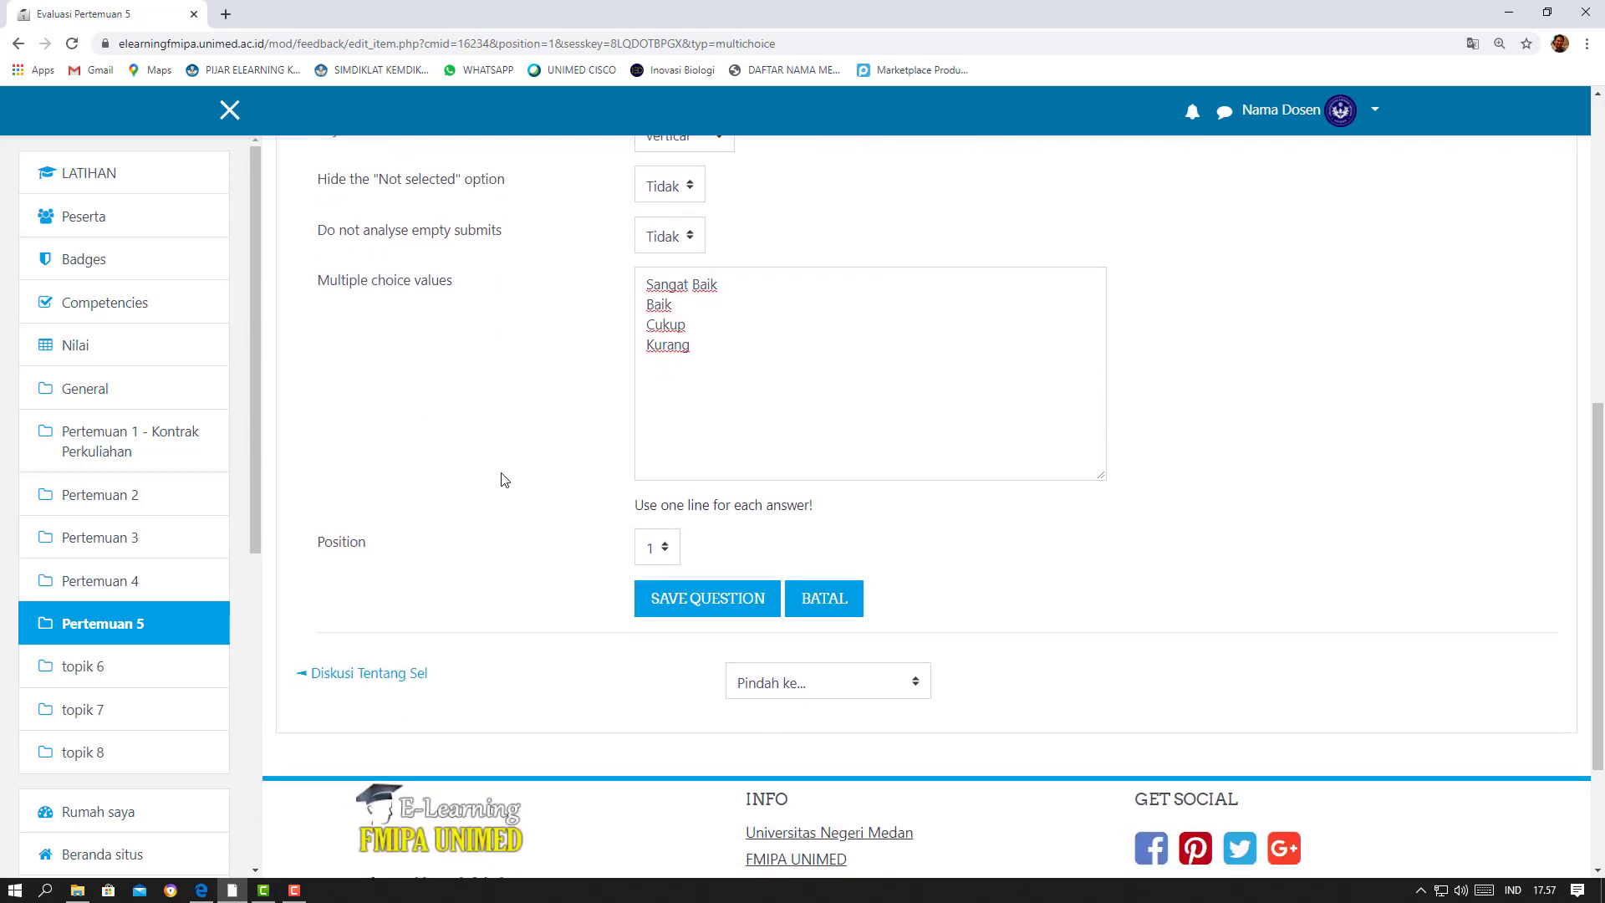
pyautogui.click(706, 608)
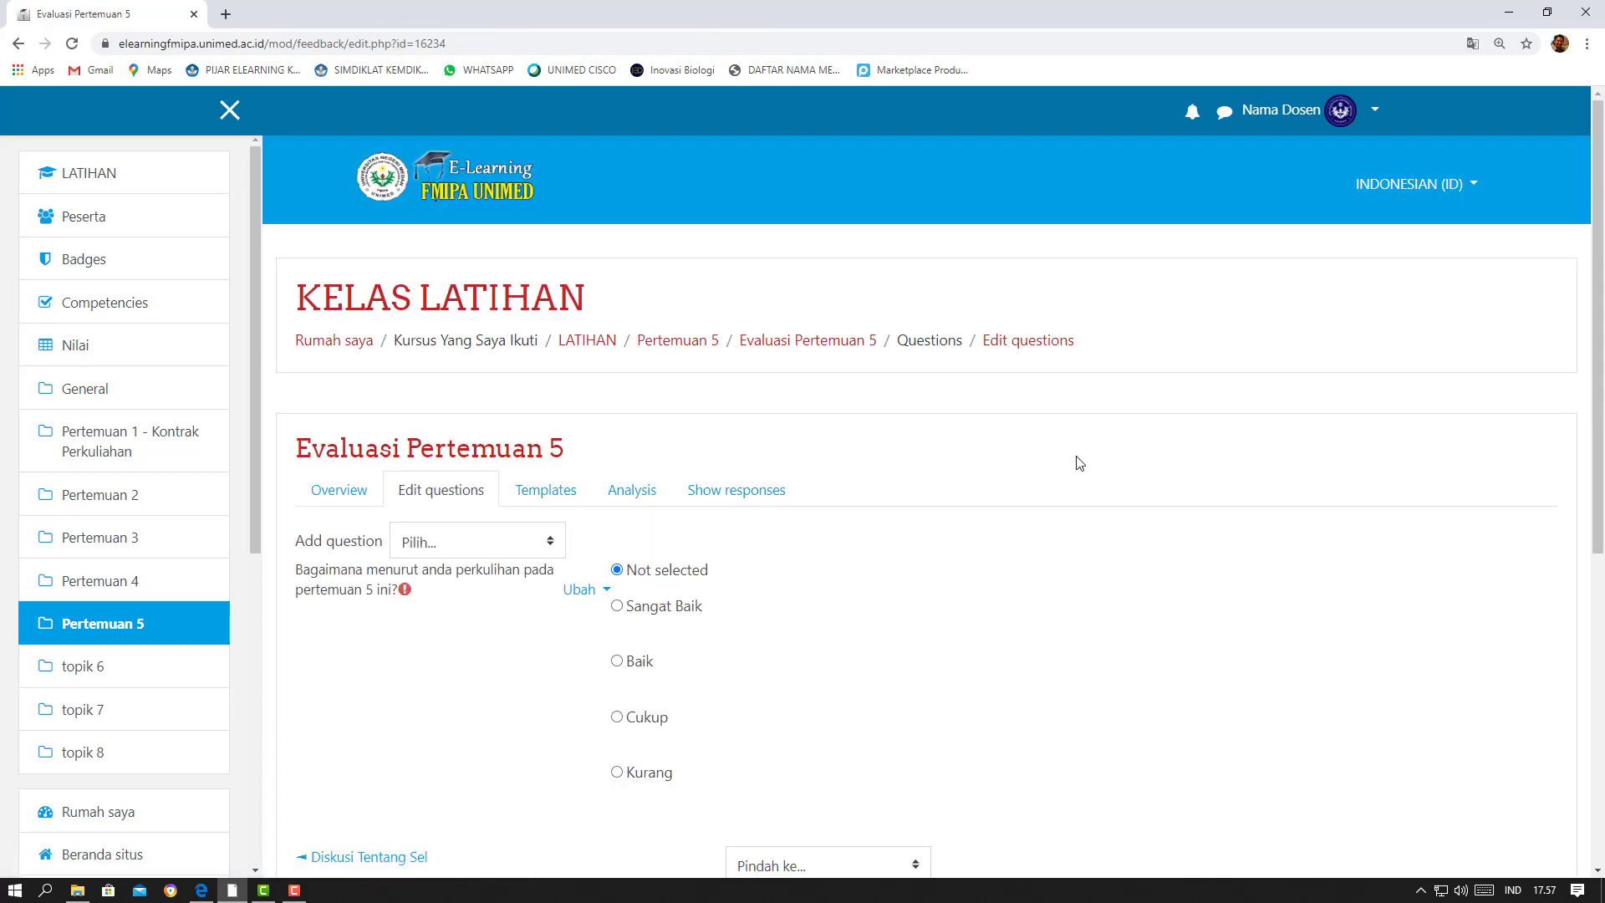
# Start adding a Numeric answer question to the feedback and mark it as required
pyautogui.scroll(-1, 1077, 460)
pyautogui.scroll(-2, 1076, 461)
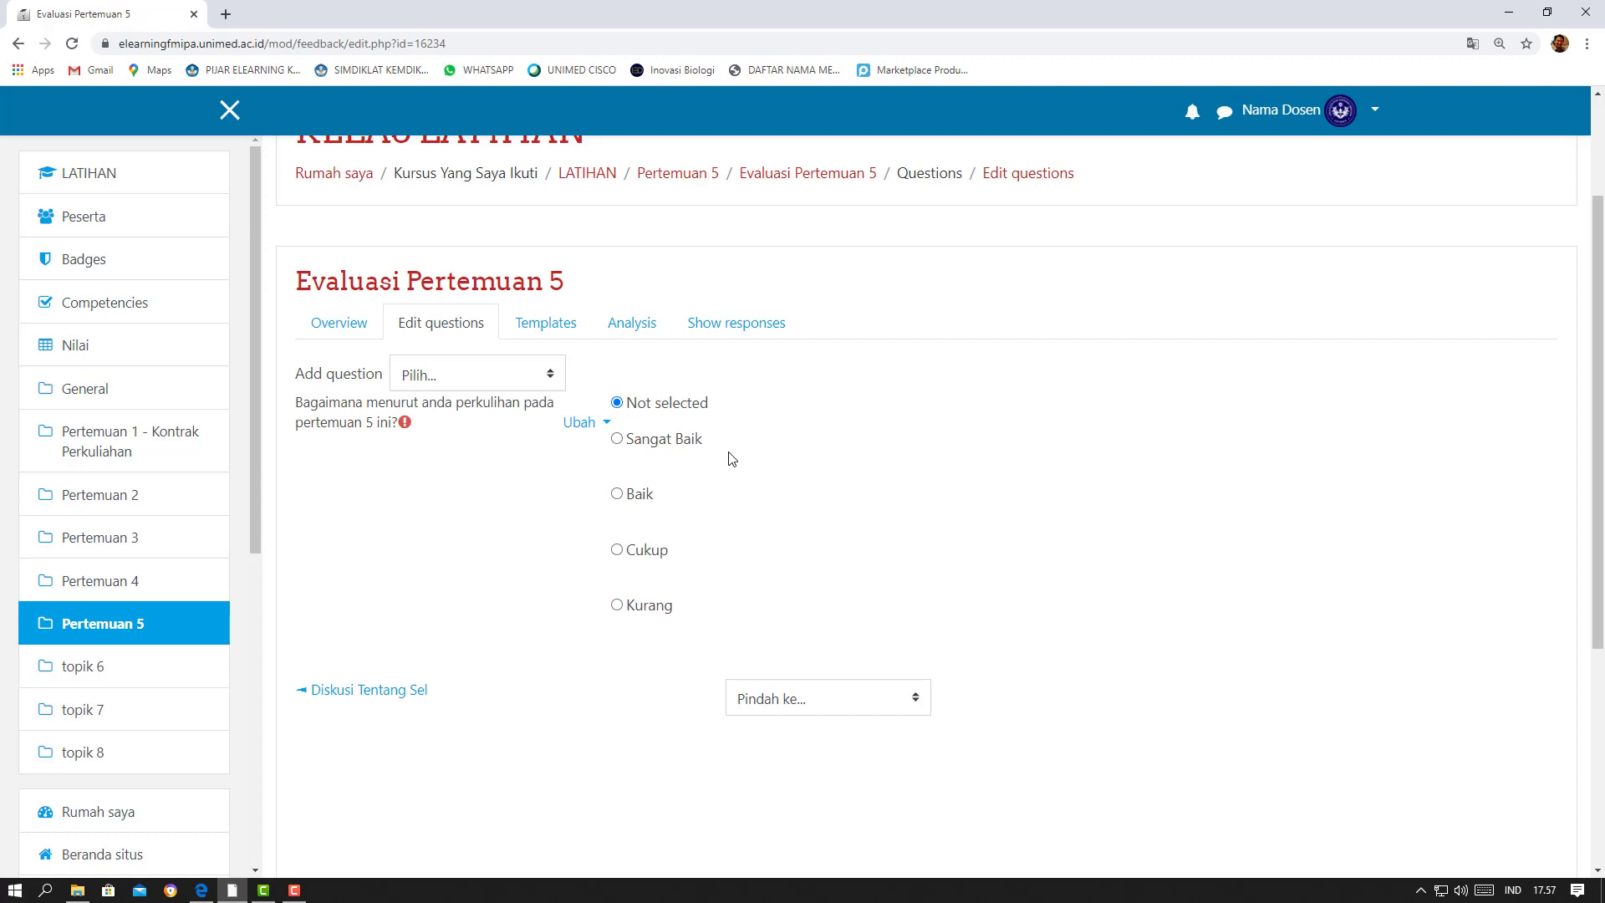
pyautogui.scroll(-2, 853, 413)
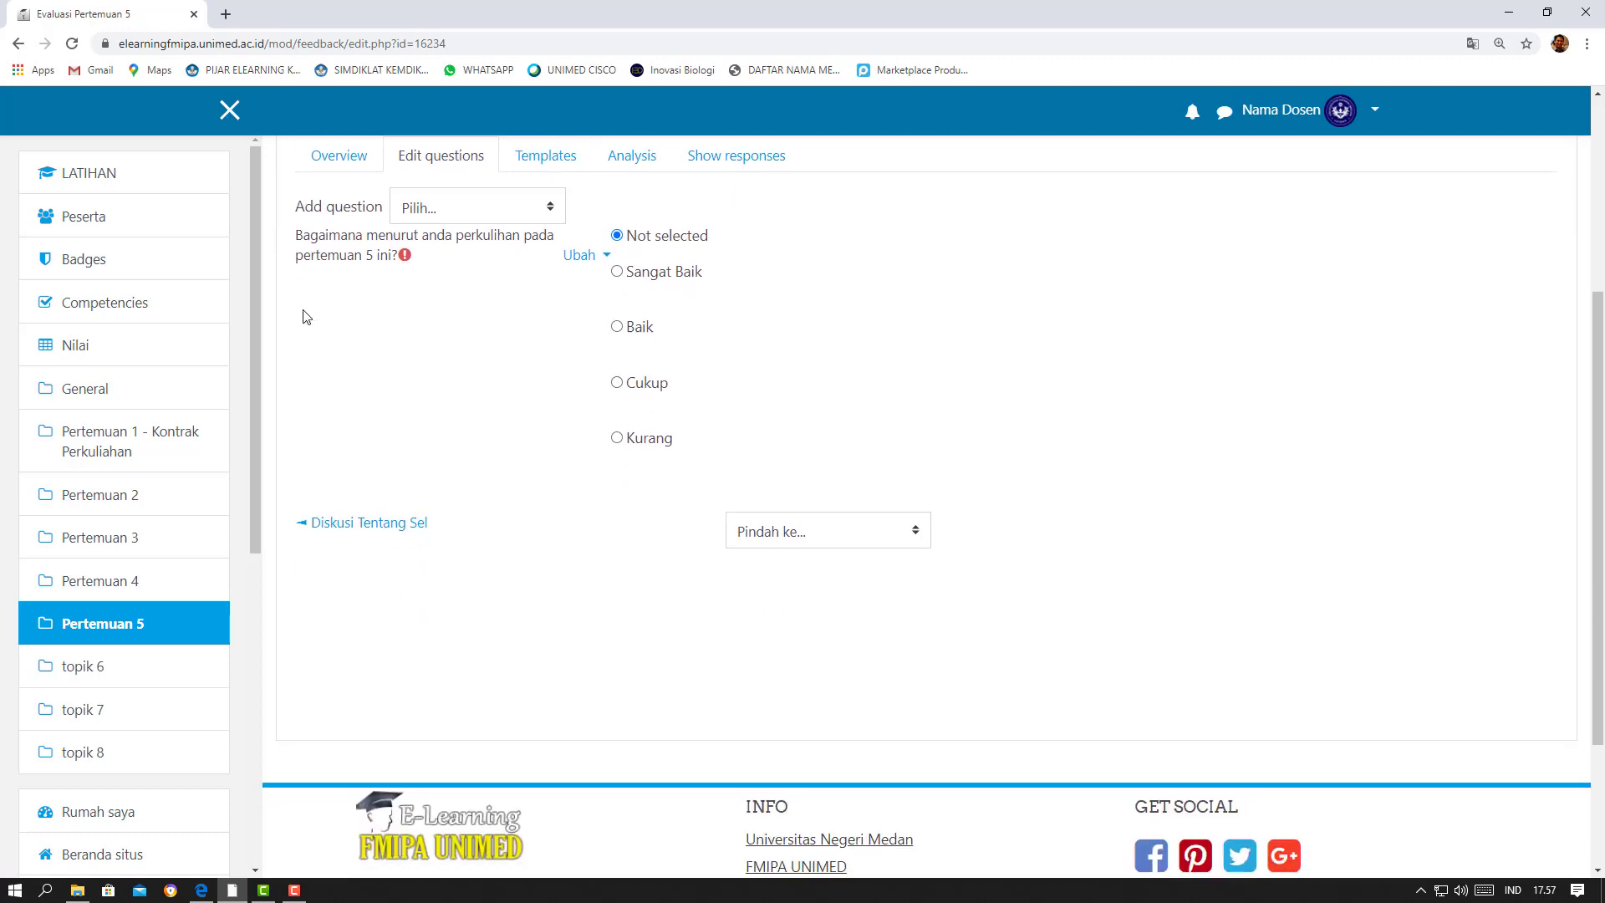
pyautogui.click(536, 215)
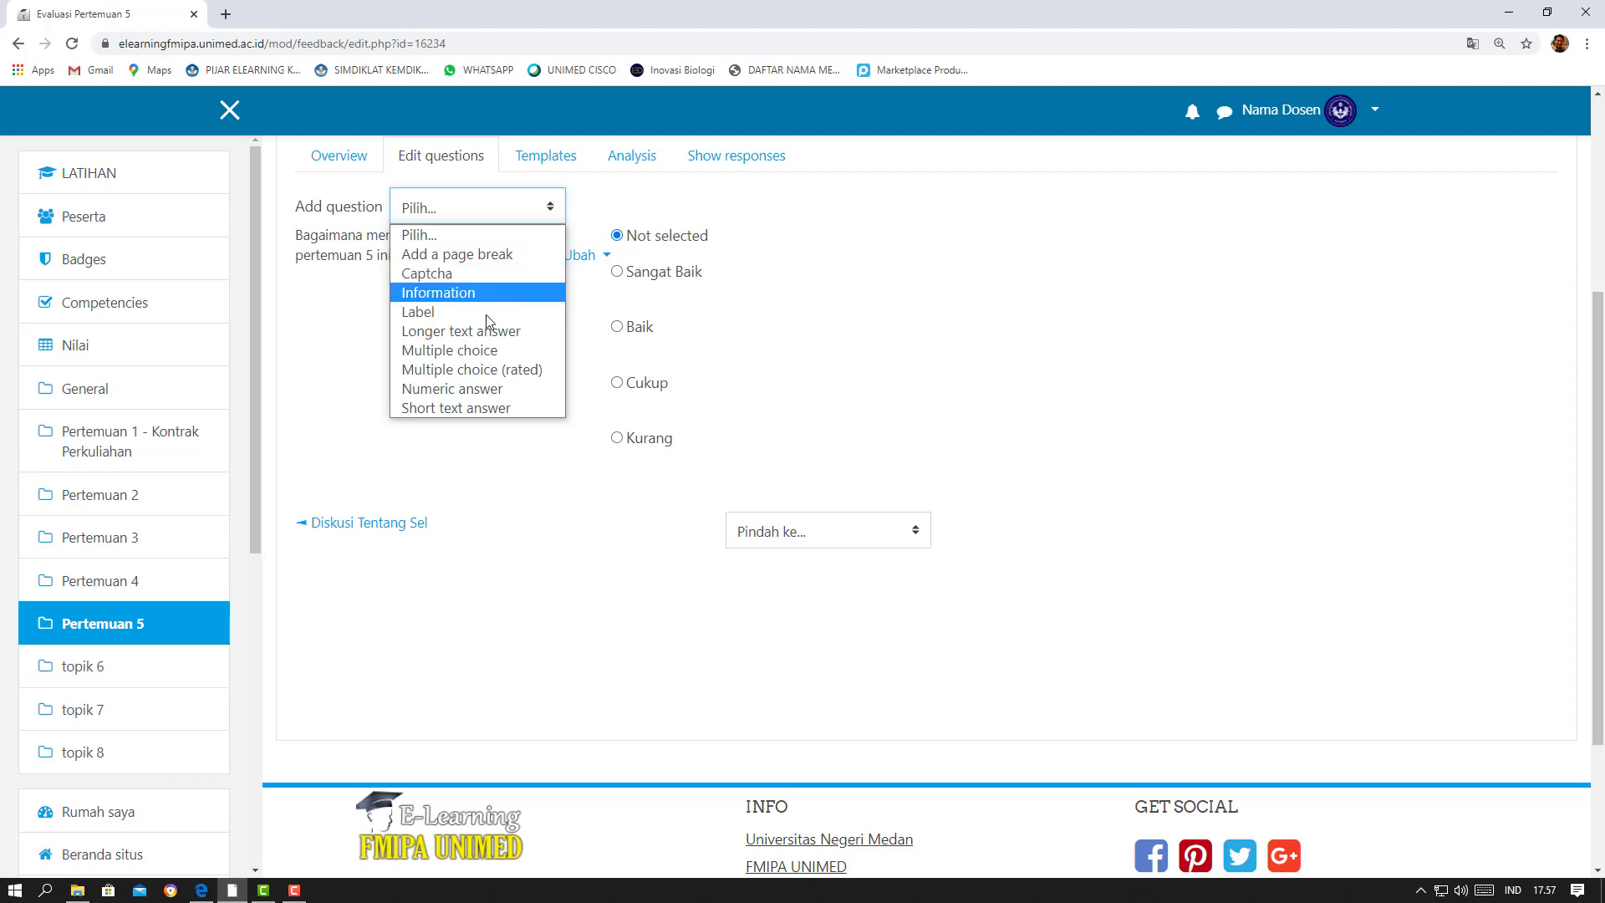
pyautogui.click(481, 390)
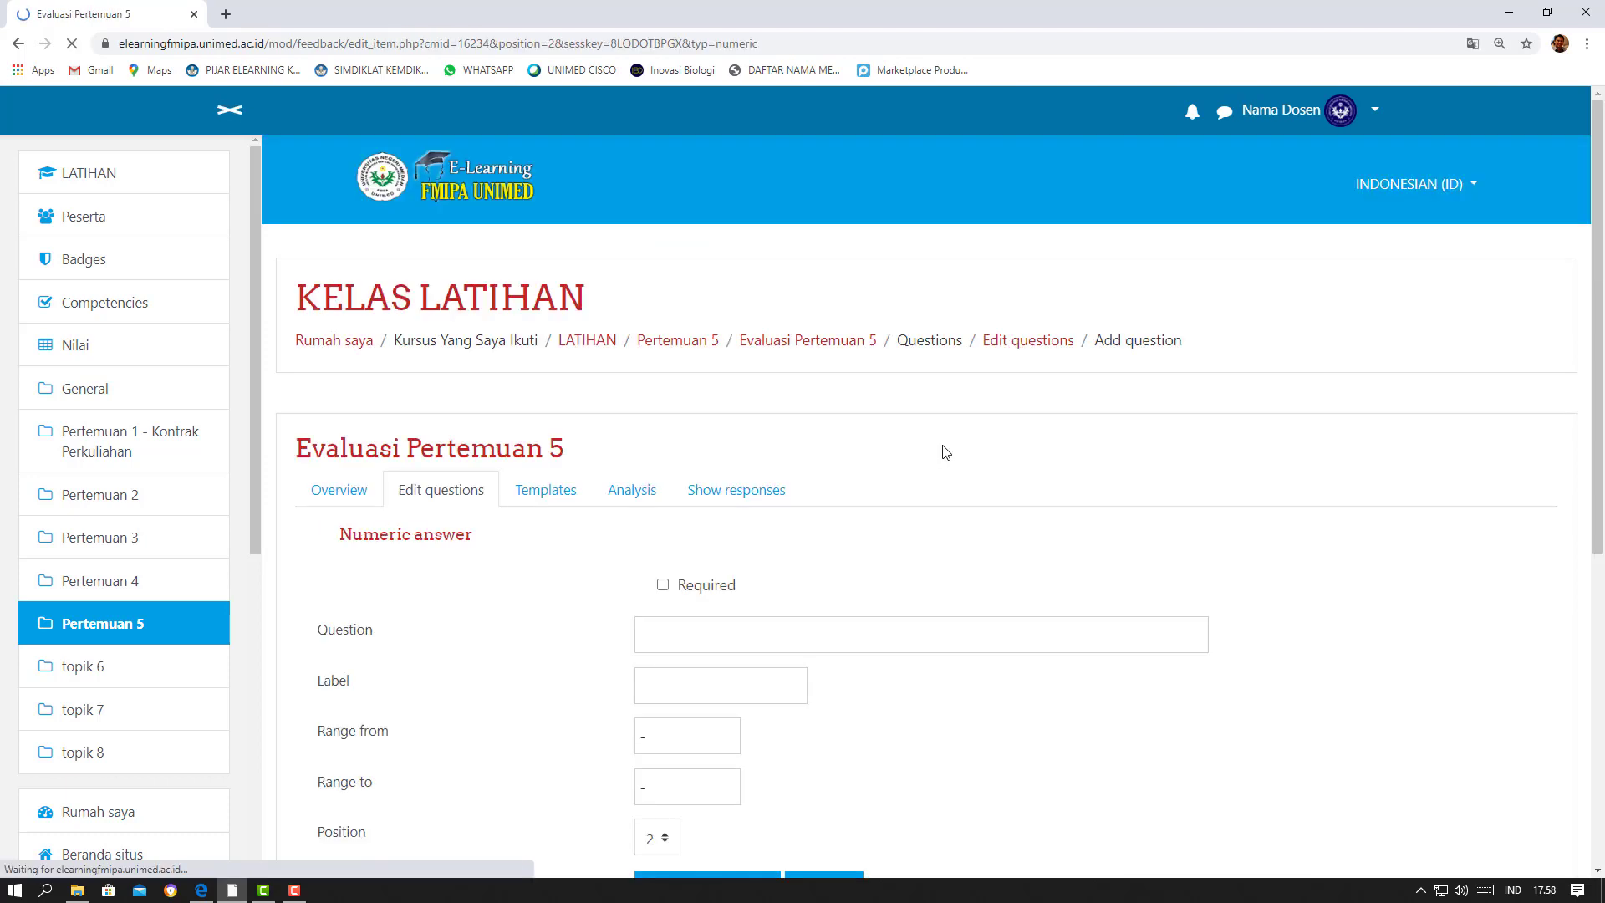
pyautogui.scroll(-2, 944, 451)
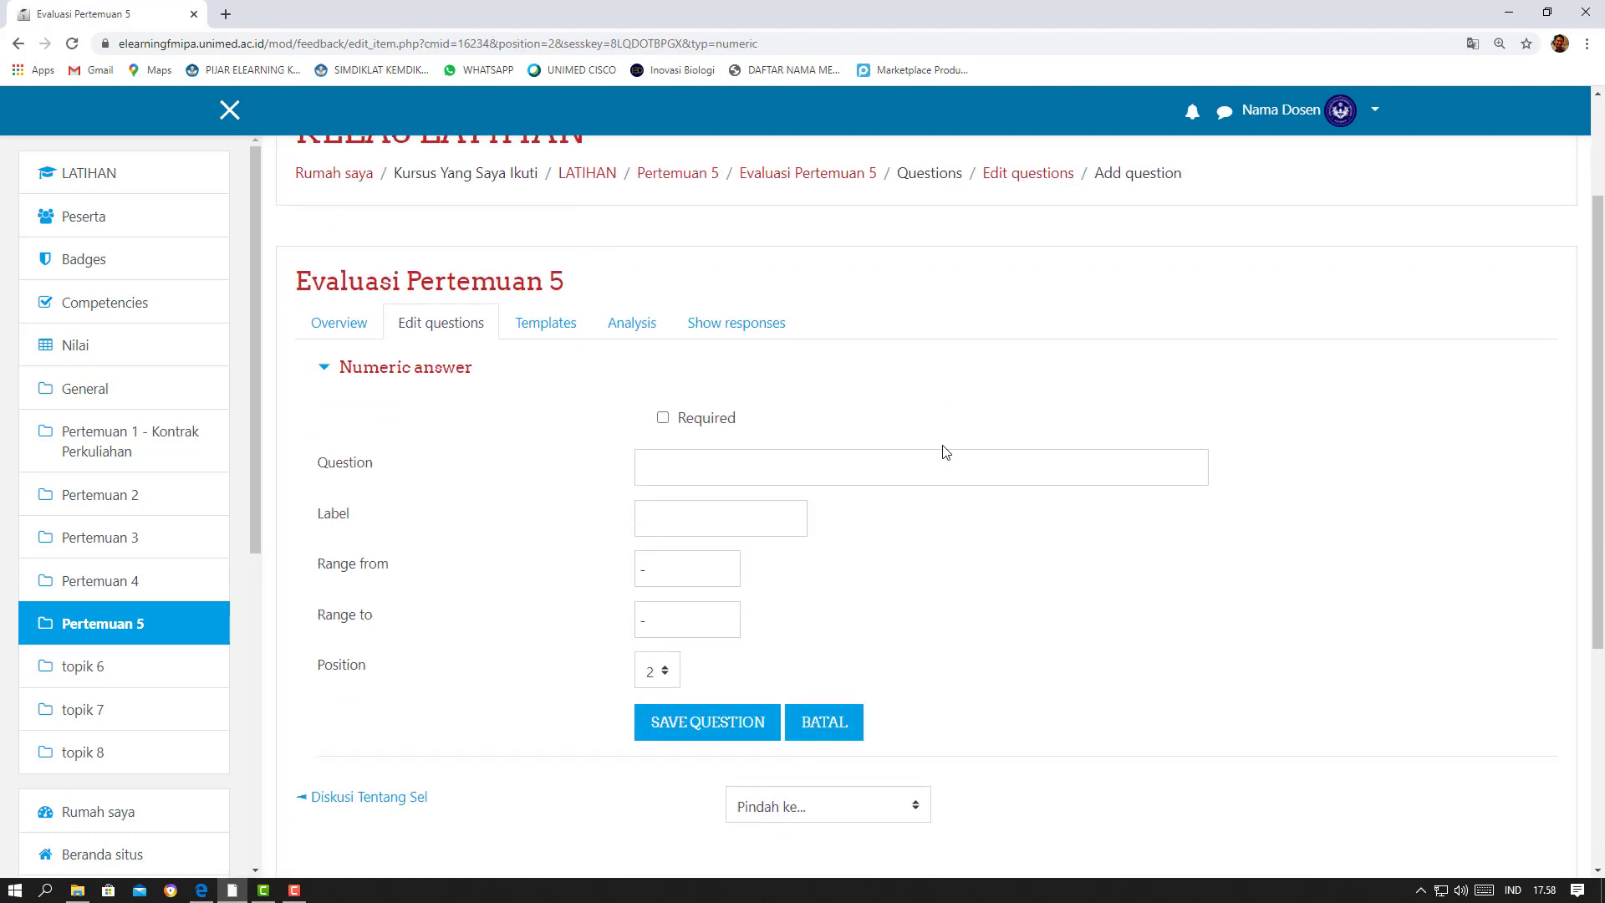
pyautogui.click(863, 483)
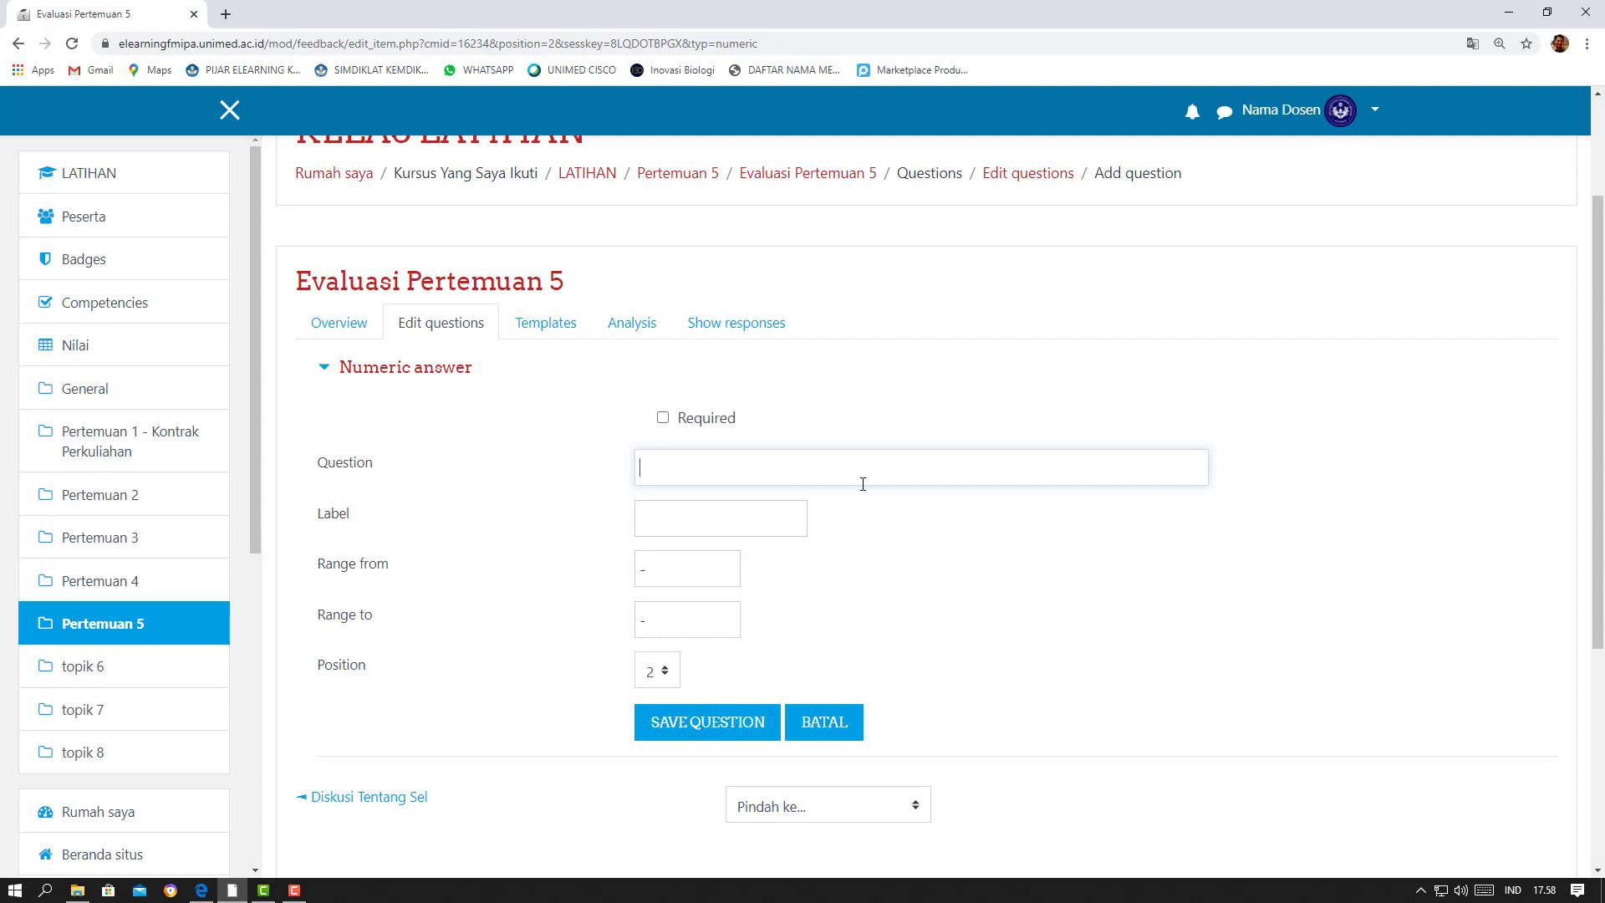
pyautogui.click(664, 418)
# Enter the numeric question text "Berapakah penilaian anda terhadap penjelasan dosen pada pertemuan ke-5 ini (rentang 1-10)"
pyautogui.click(658, 463)
pyautogui.write('Berapakah penilaian anda te')
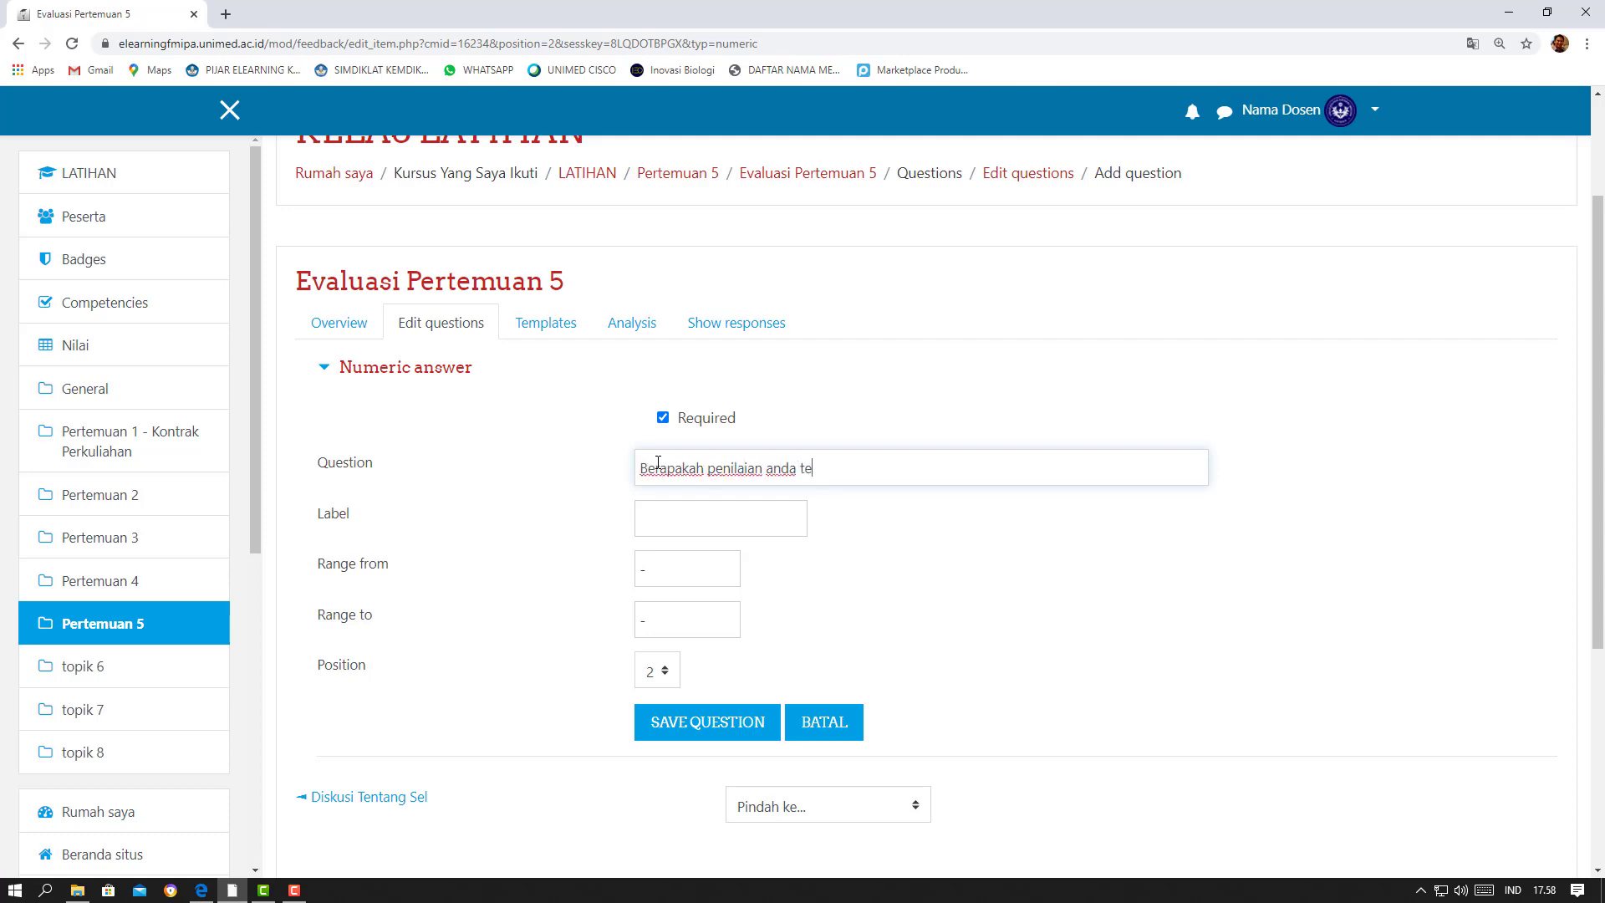
pyautogui.write('rhadap penjelasan dosen')
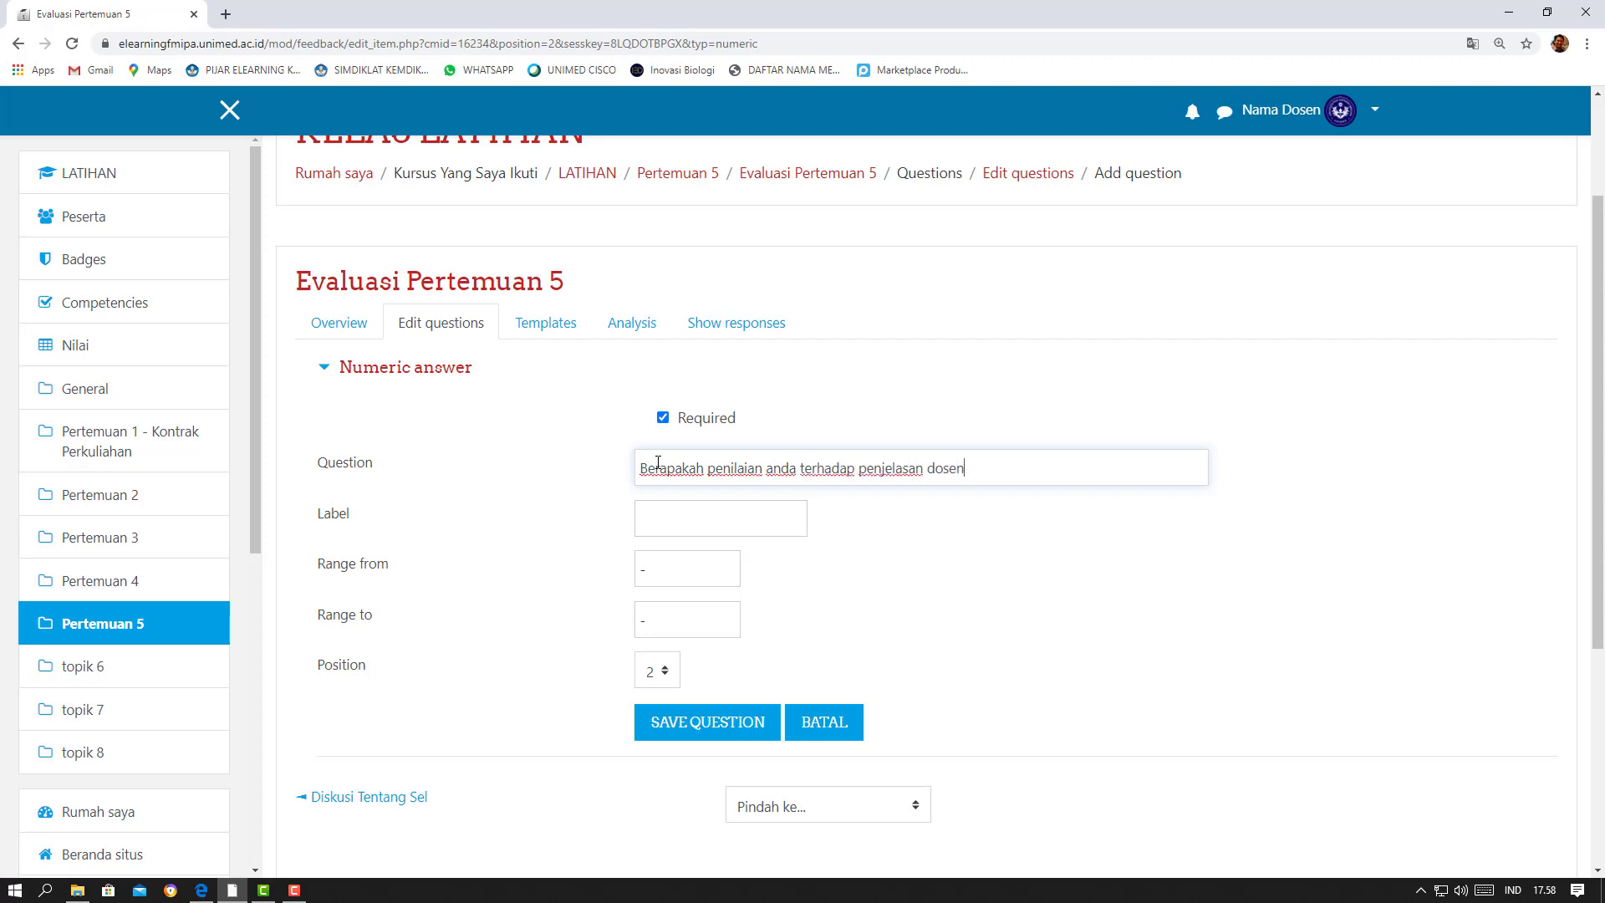
pyautogui.write(' pada pertemuan ke-5 ini')
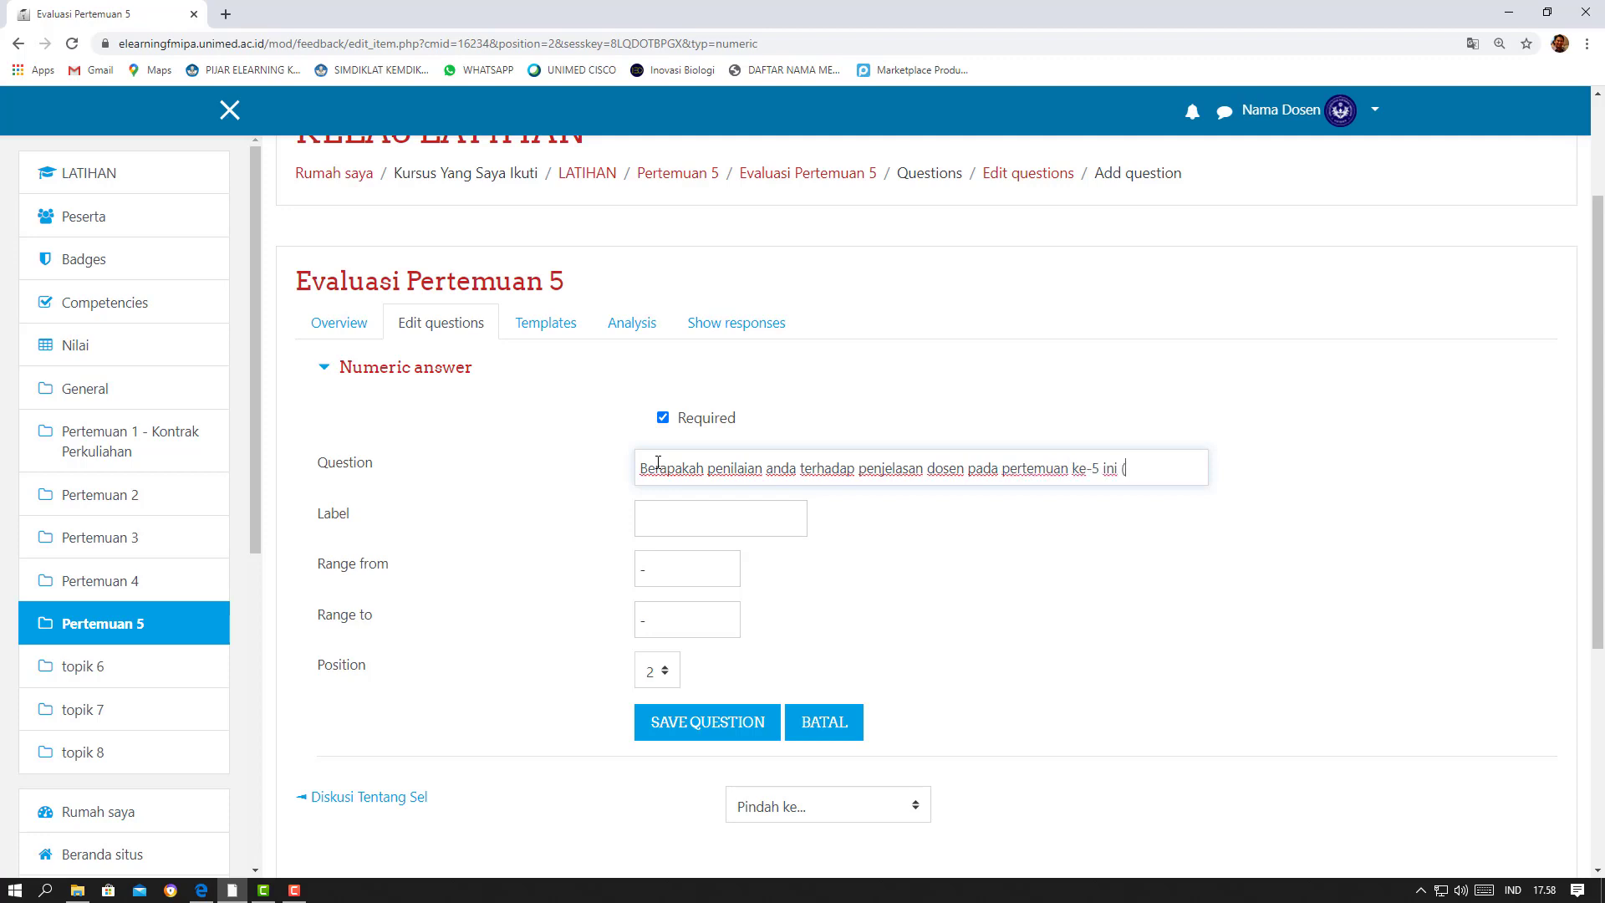
pyautogui.write(' (rentang 1-10)')
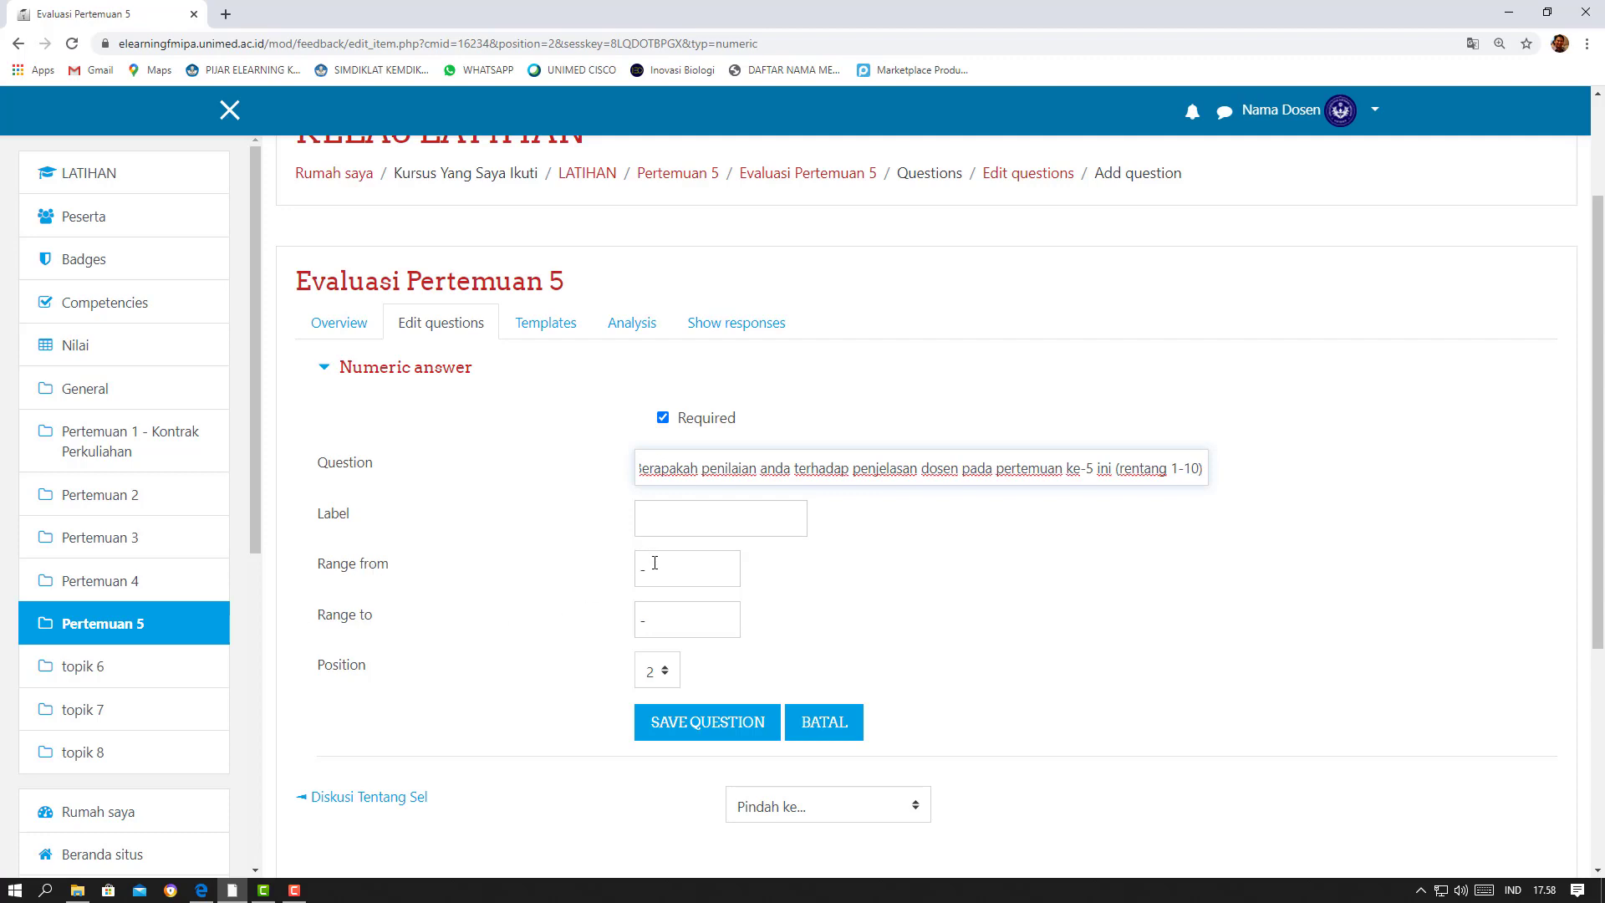
# Set the numeric answer's range from 1 to 10 and save the question
pyautogui.moveTo(655, 562); pyautogui.dragTo(618, 570)
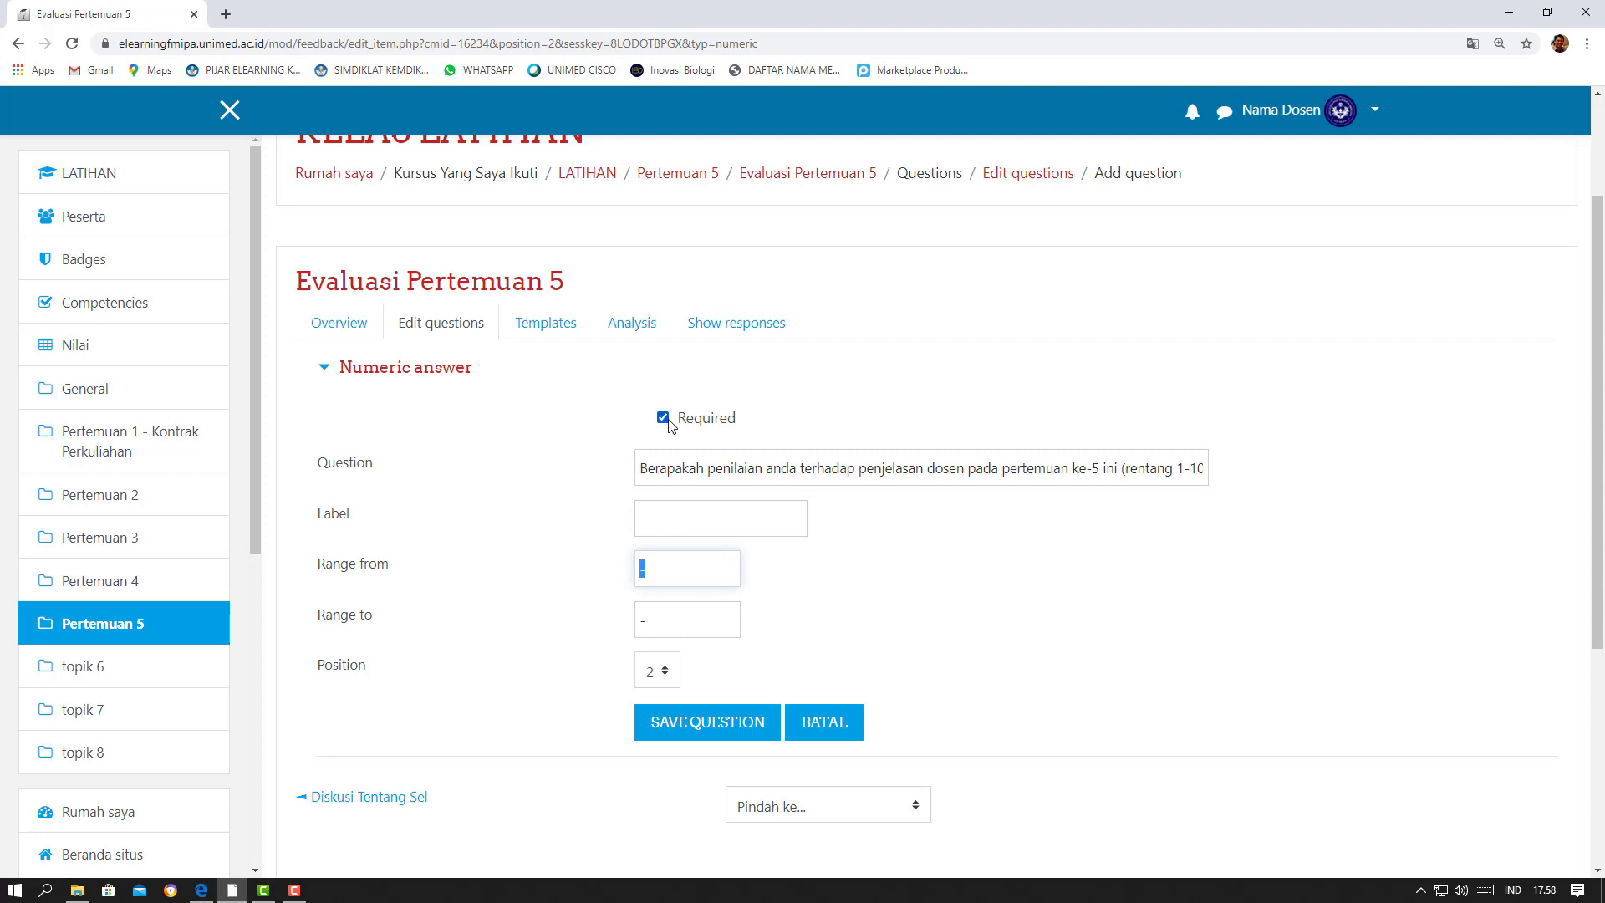
pyautogui.write('1')
pyautogui.moveTo(668, 620); pyautogui.dragTo(568, 619)
pyautogui.write('10')
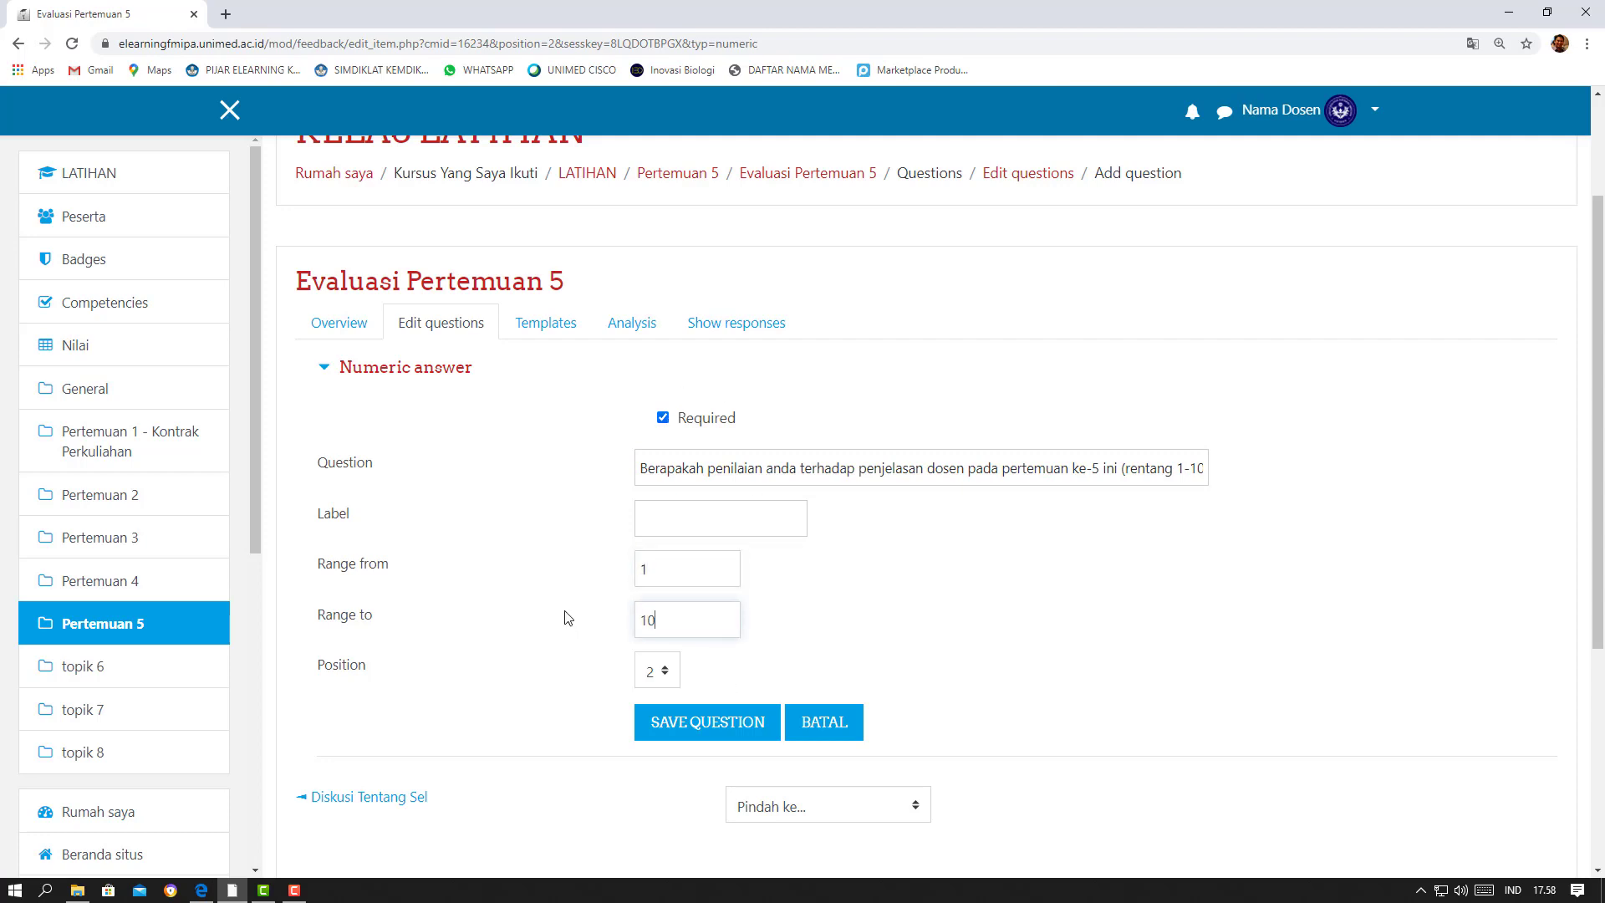
pyautogui.click(674, 732)
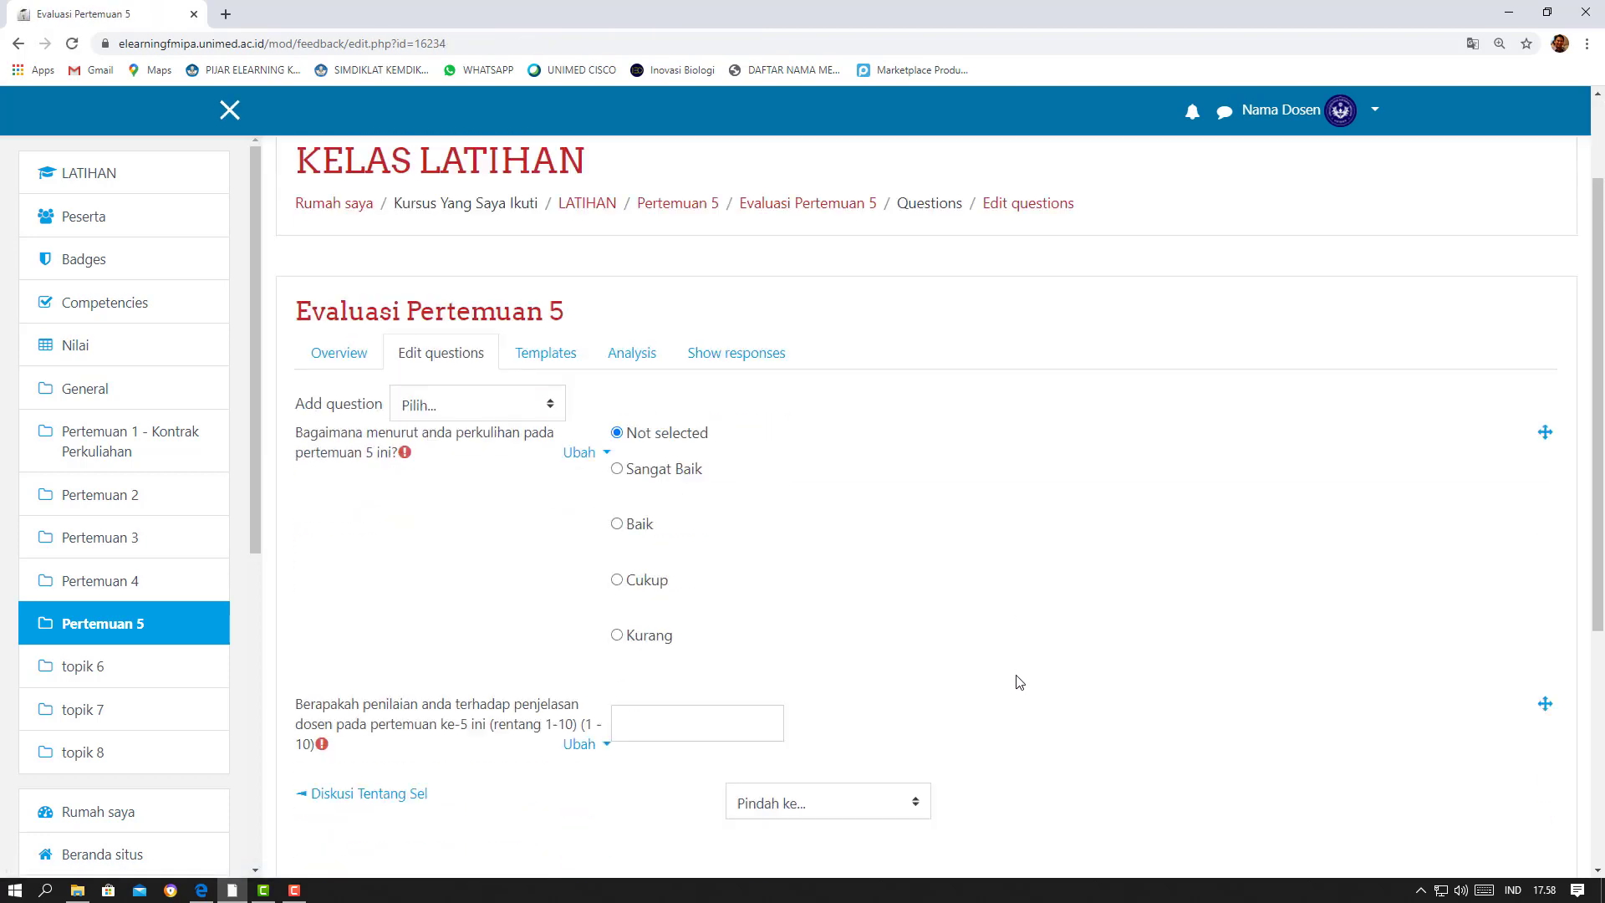
pyautogui.scroll(-3, 1019, 682)
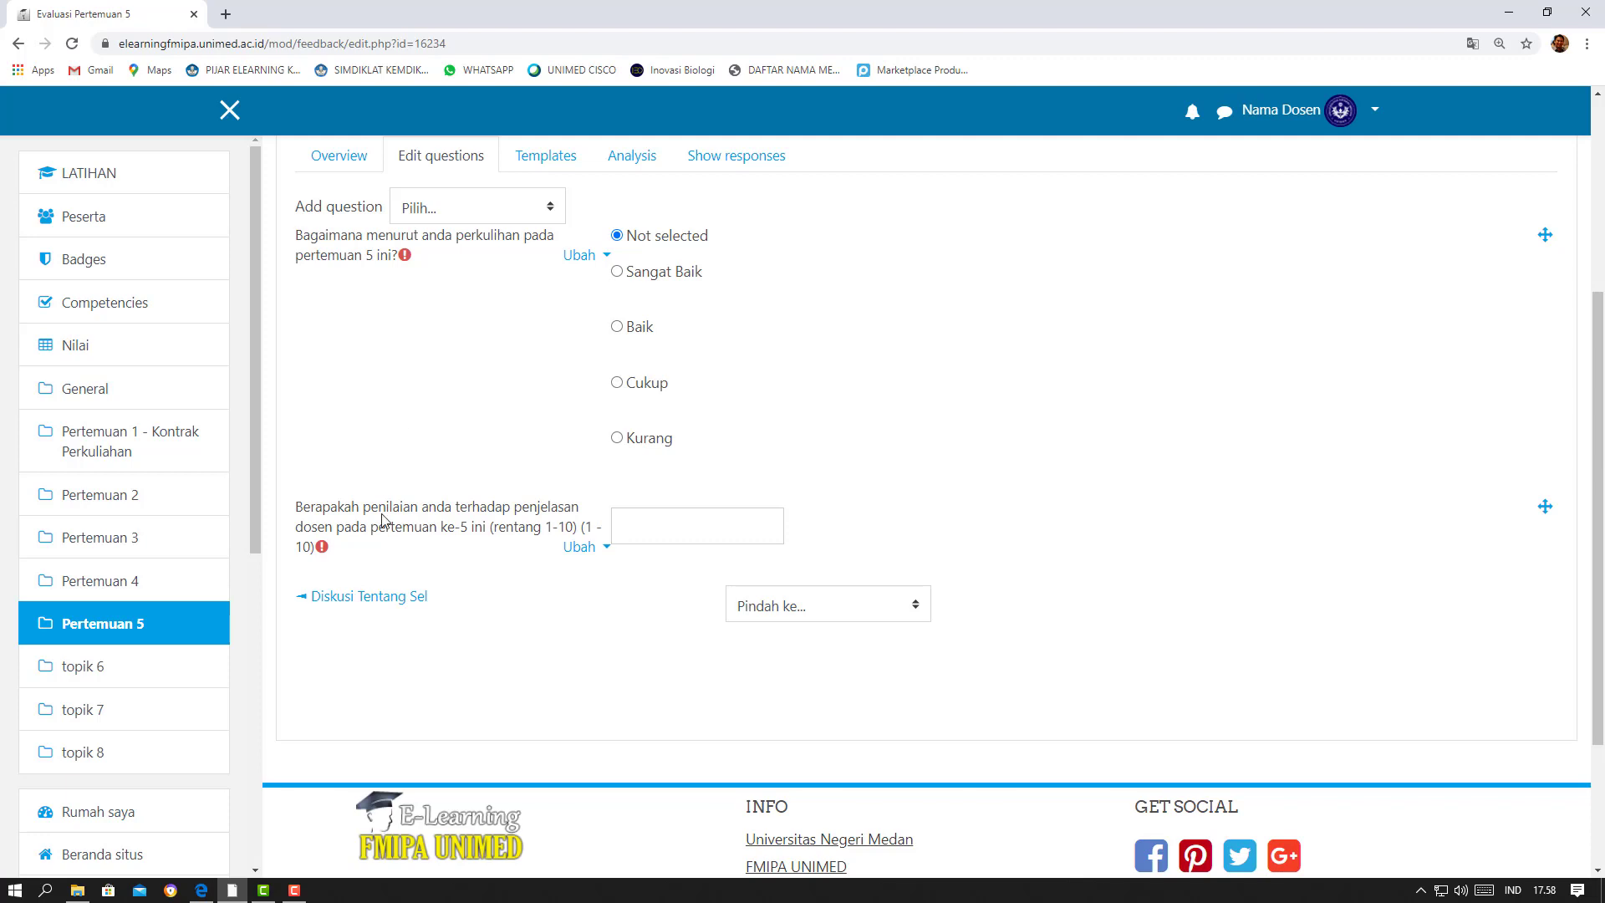
# Switch to the student's session in Microsoft Edge, reload the course page and open the Evaluasi Pertemuan 5 feedback
pyautogui.click(201, 891)
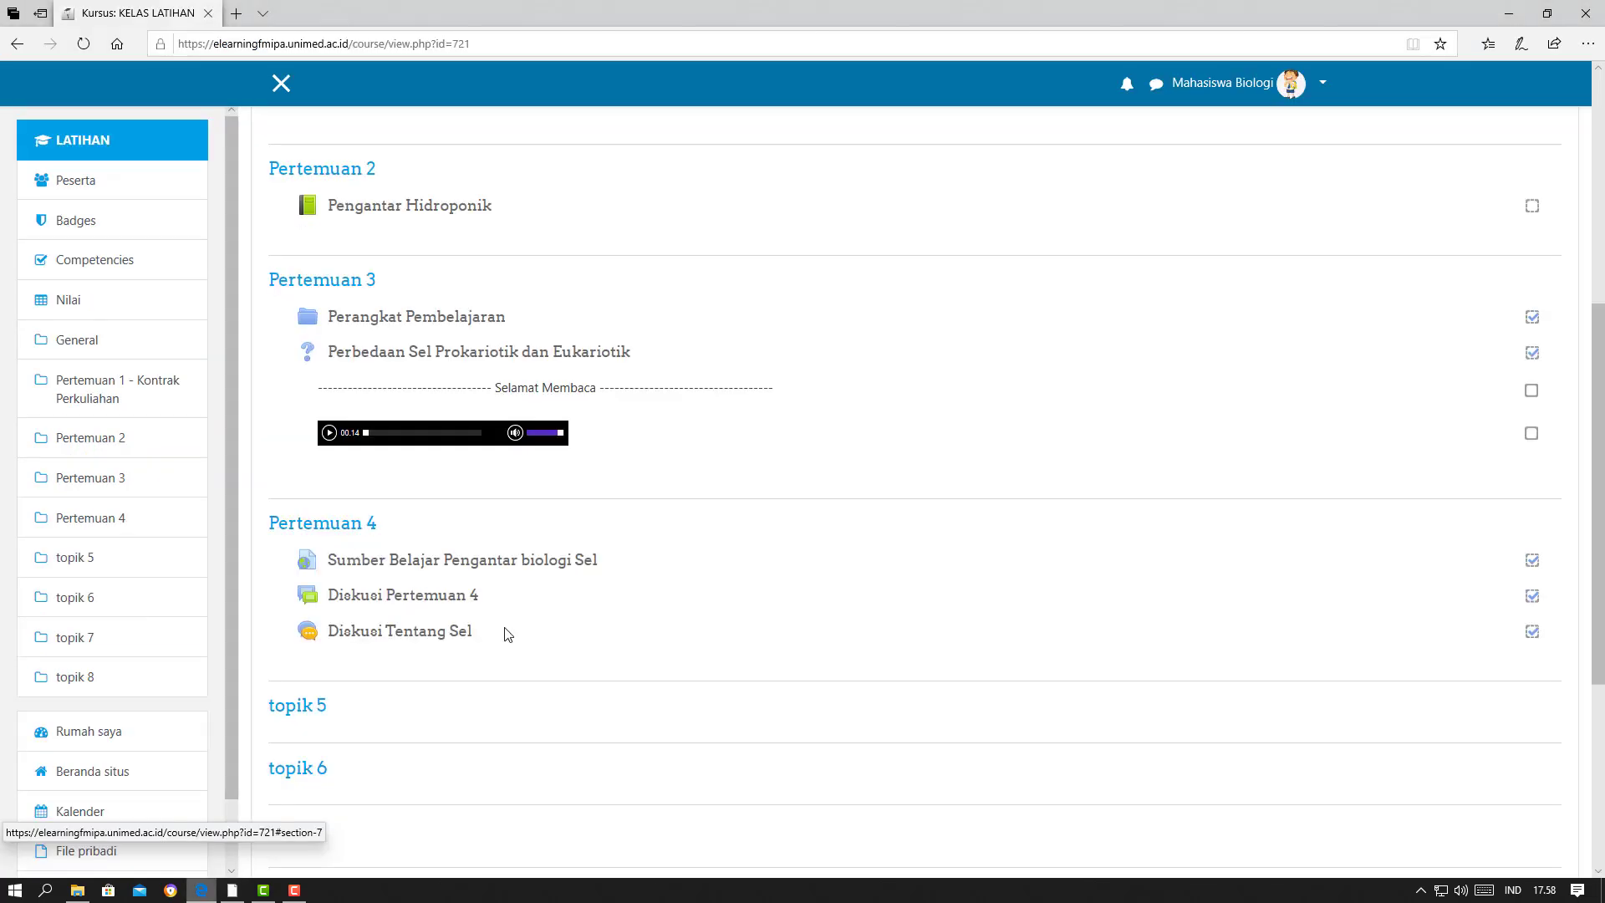
pyautogui.click(87, 46)
pyautogui.scroll(-10, 806, 379)
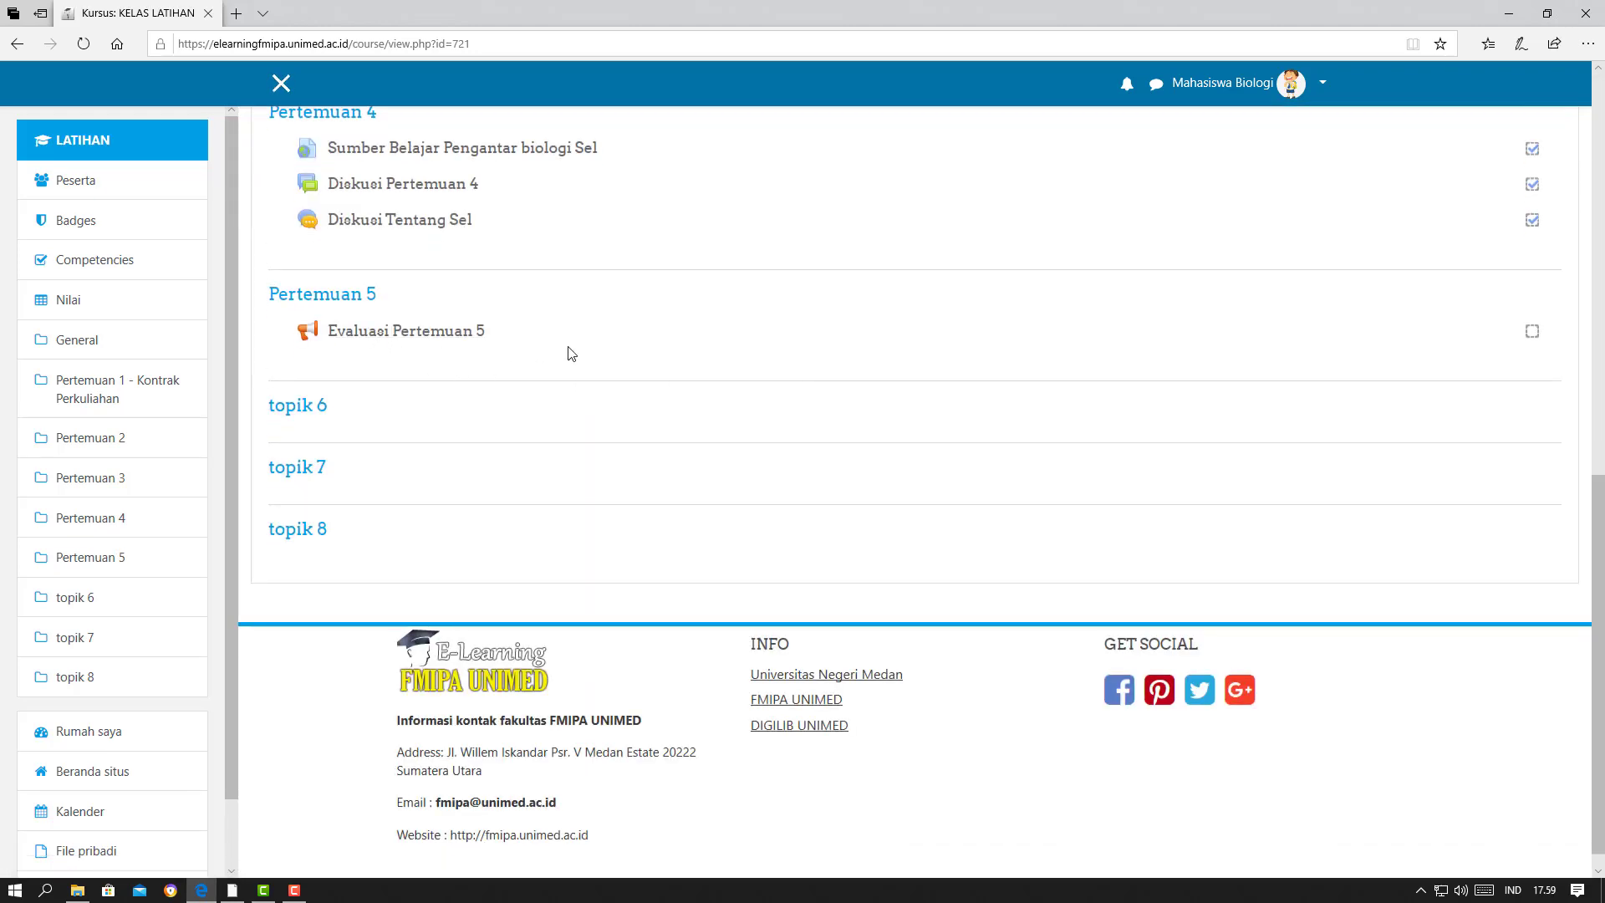
pyautogui.click(433, 335)
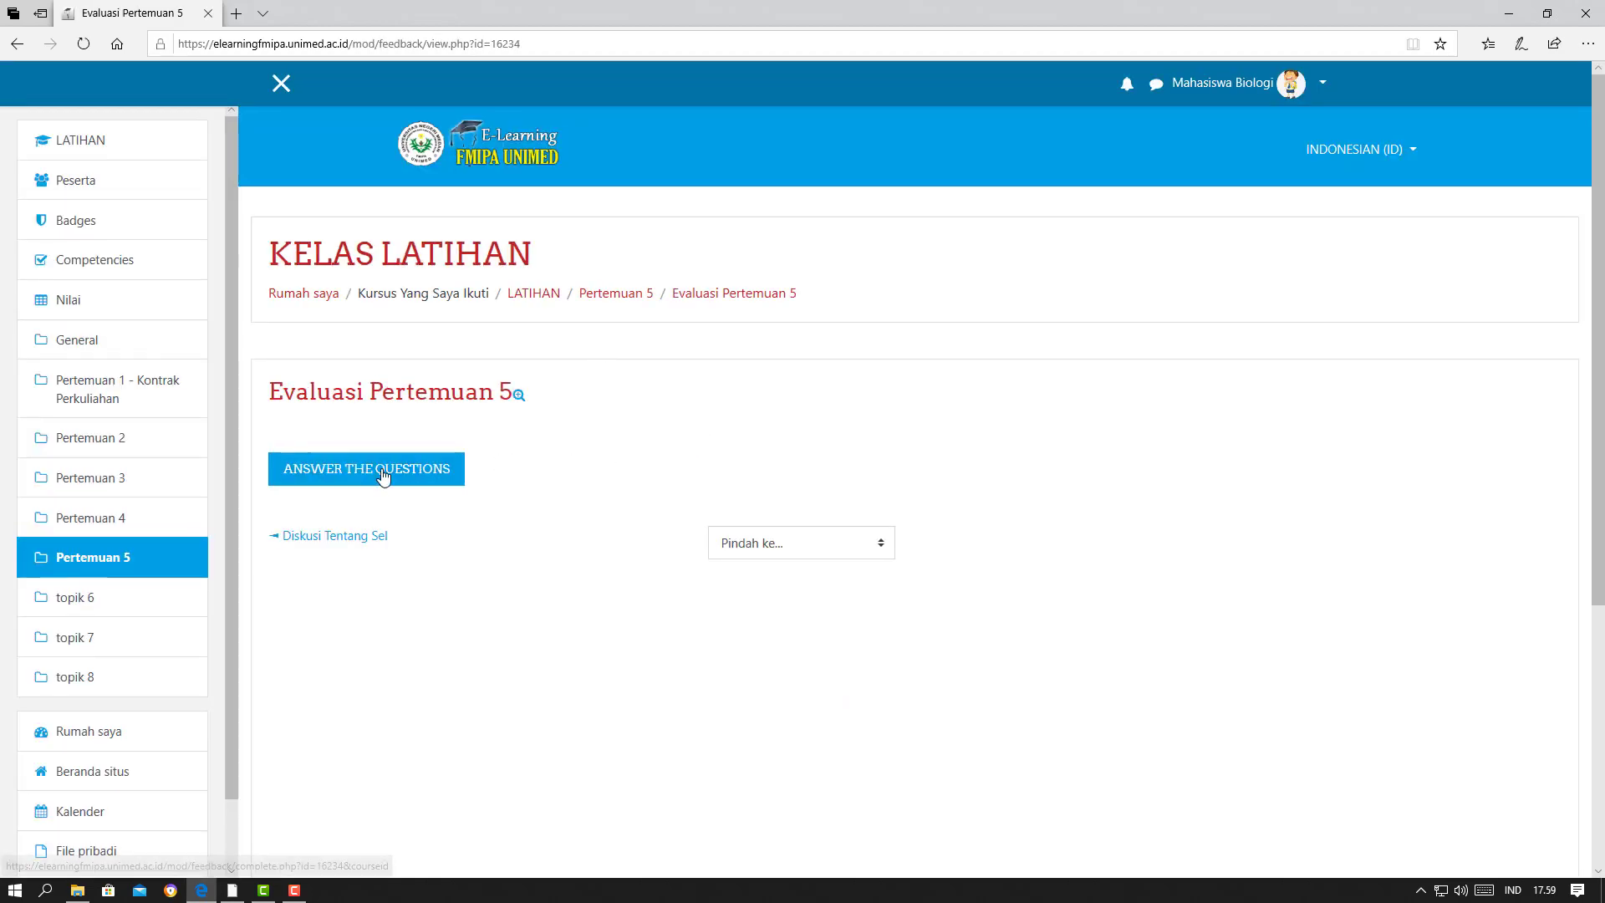
# Start answering the Evaluasi Pertemuan 5 questions, choose Cukup for the lecture rating, enter 5 for the lecturer's explanation, and submit the answers
pyautogui.click(355, 472)
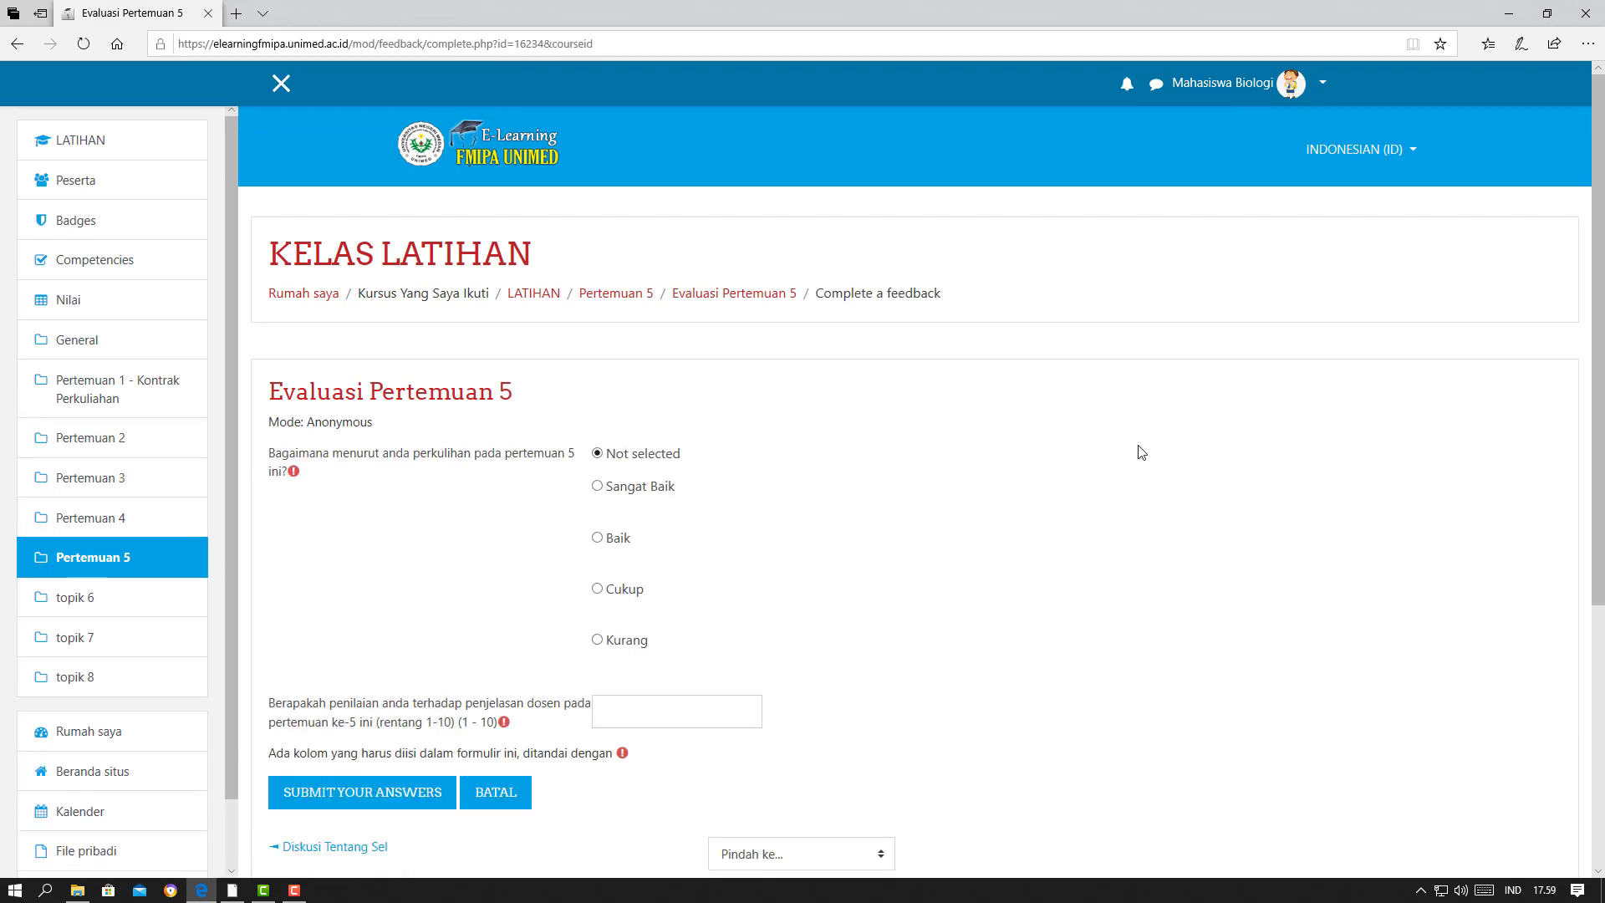
pyautogui.scroll(-3, 1141, 452)
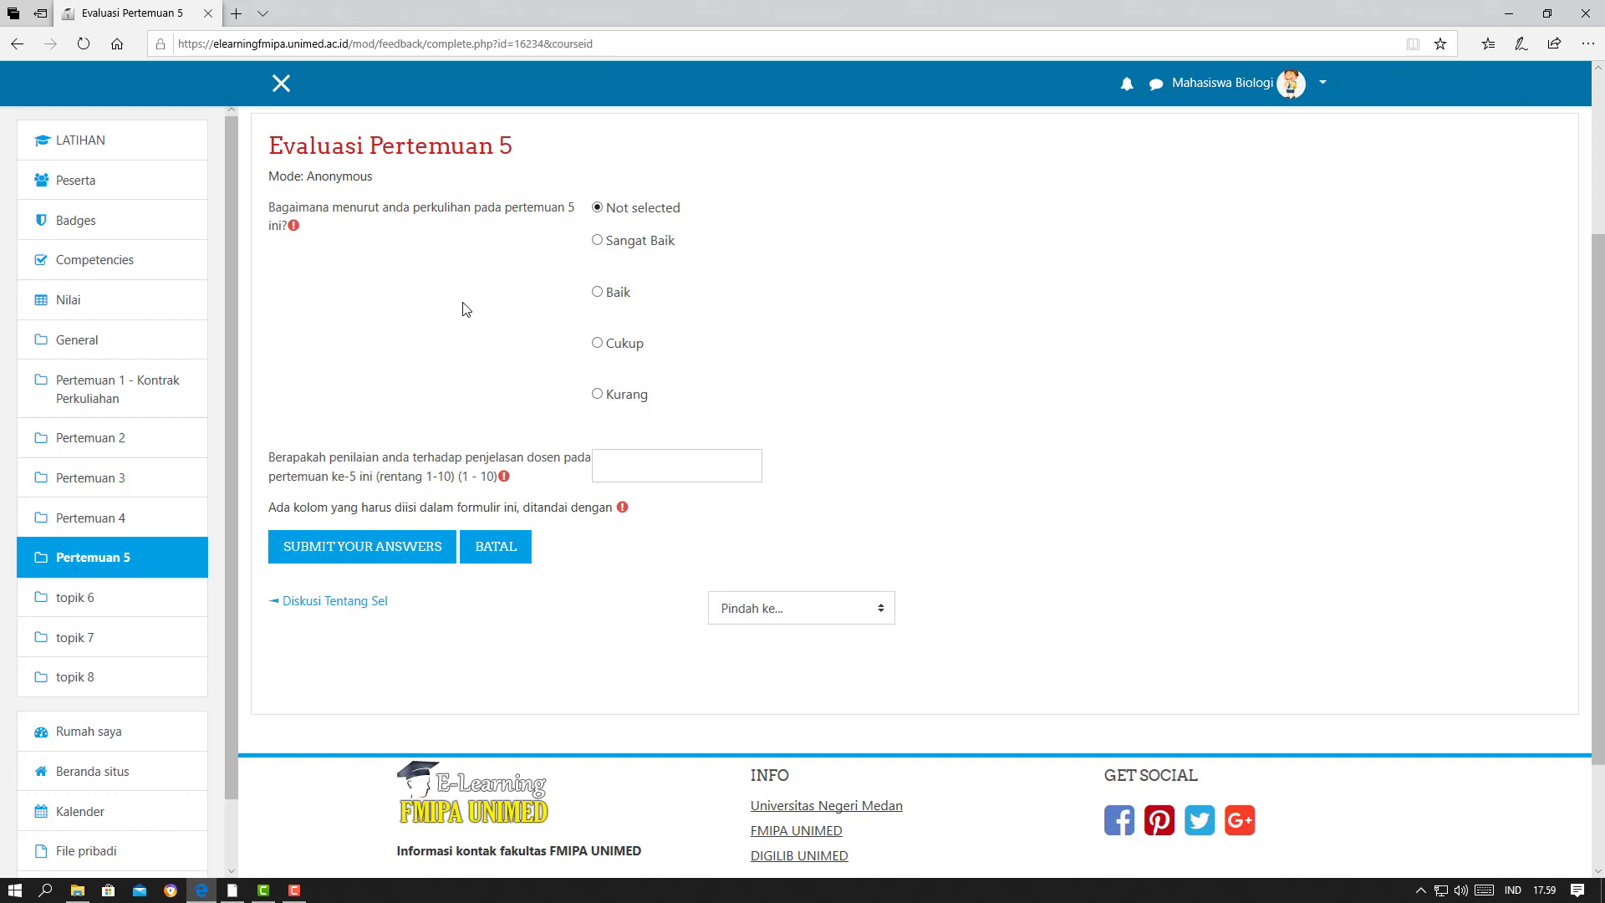
pyautogui.scroll(2, 1050, 329)
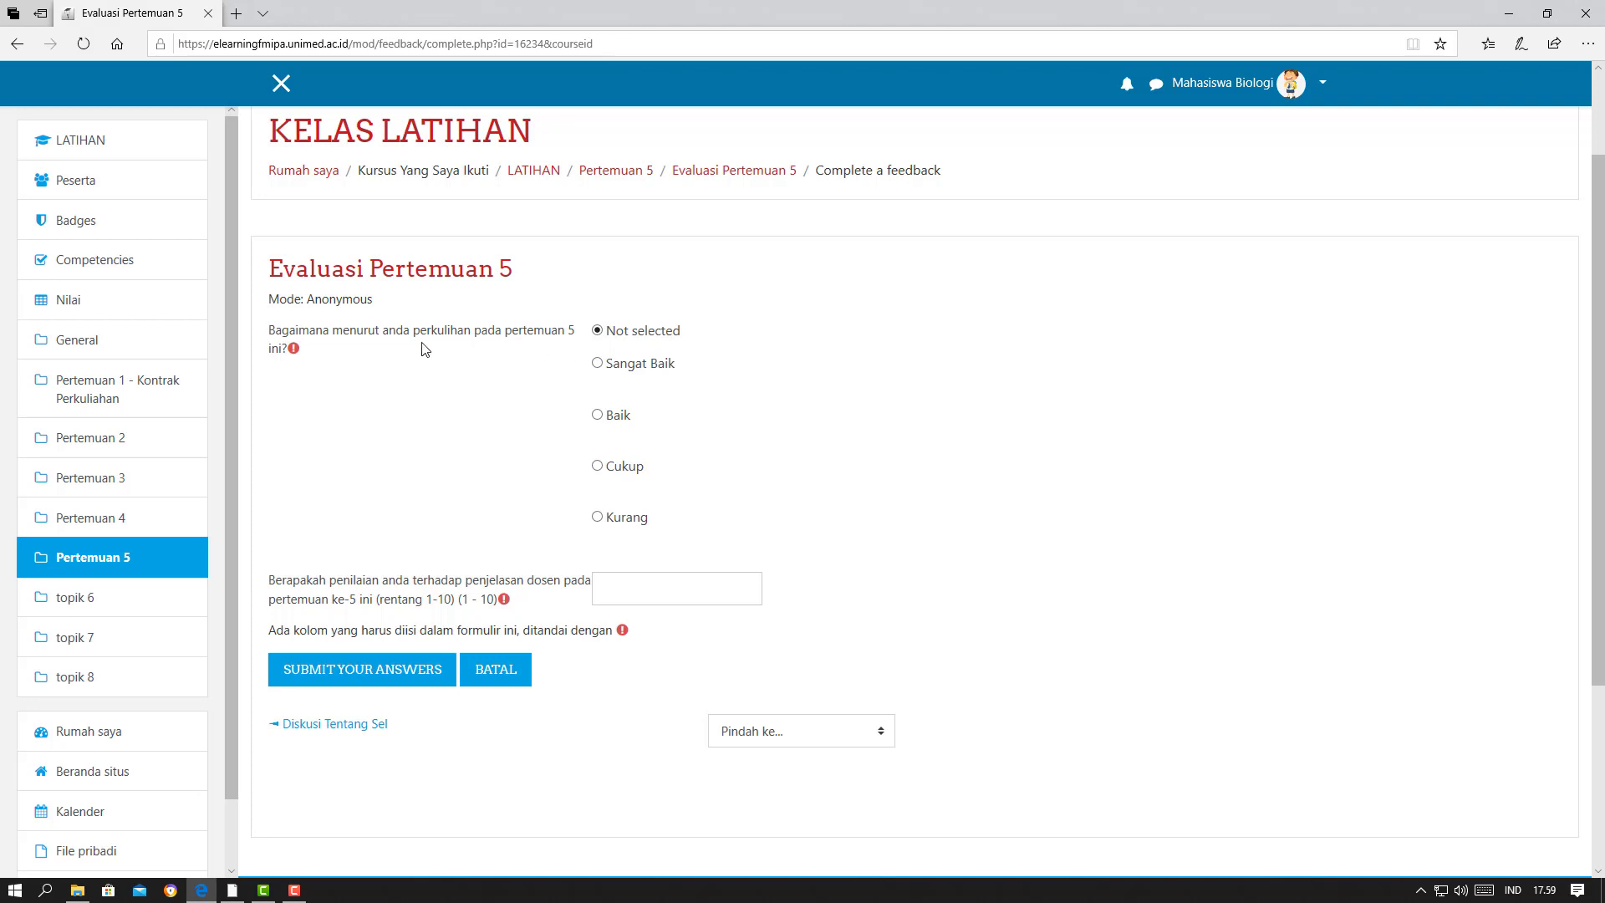
pyautogui.click(598, 467)
pyautogui.write('5')
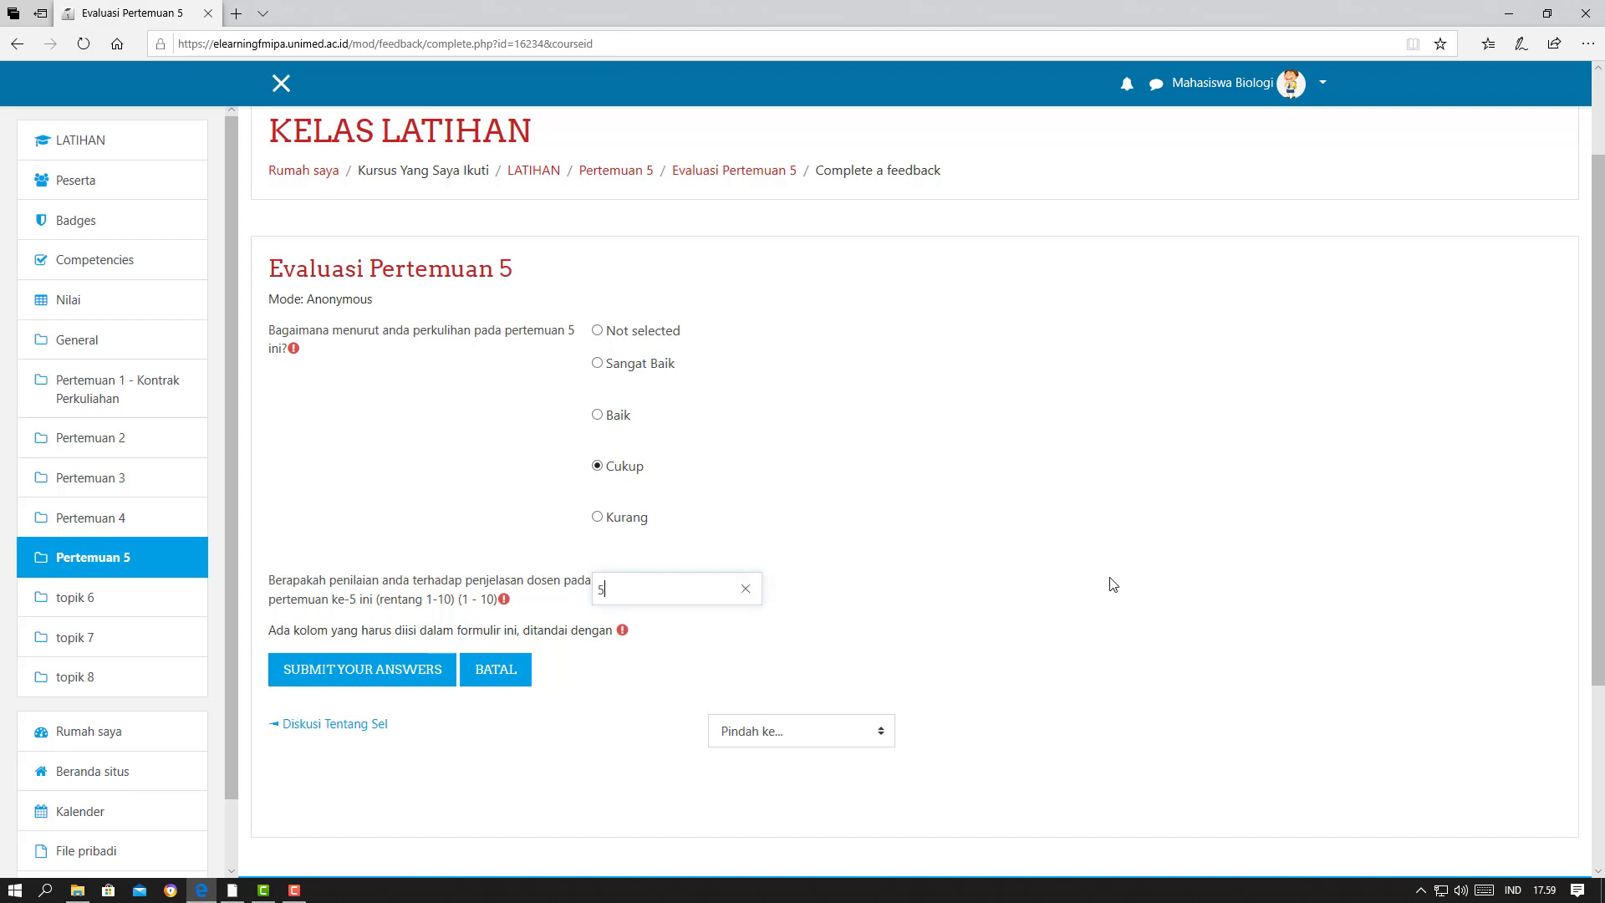
pyautogui.click(358, 673)
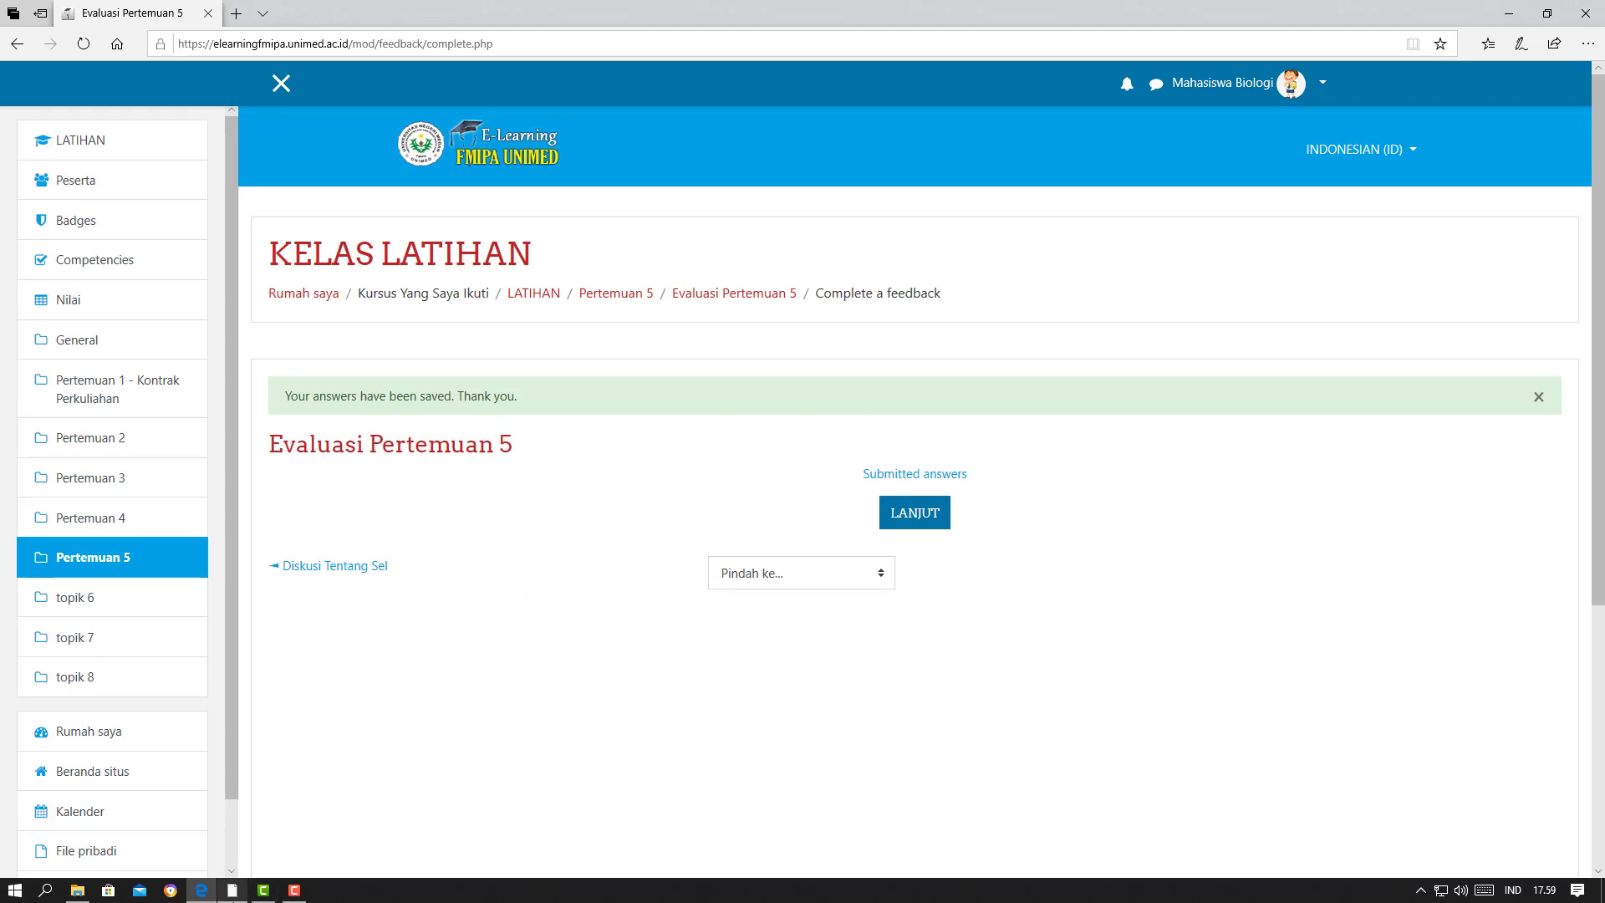
# Switch to the lecturer's session in Google Chrome and open the Evaluasi Pertemuan 5 feedback from the course's Pertemuan 5 section
pyautogui.click(234, 891)
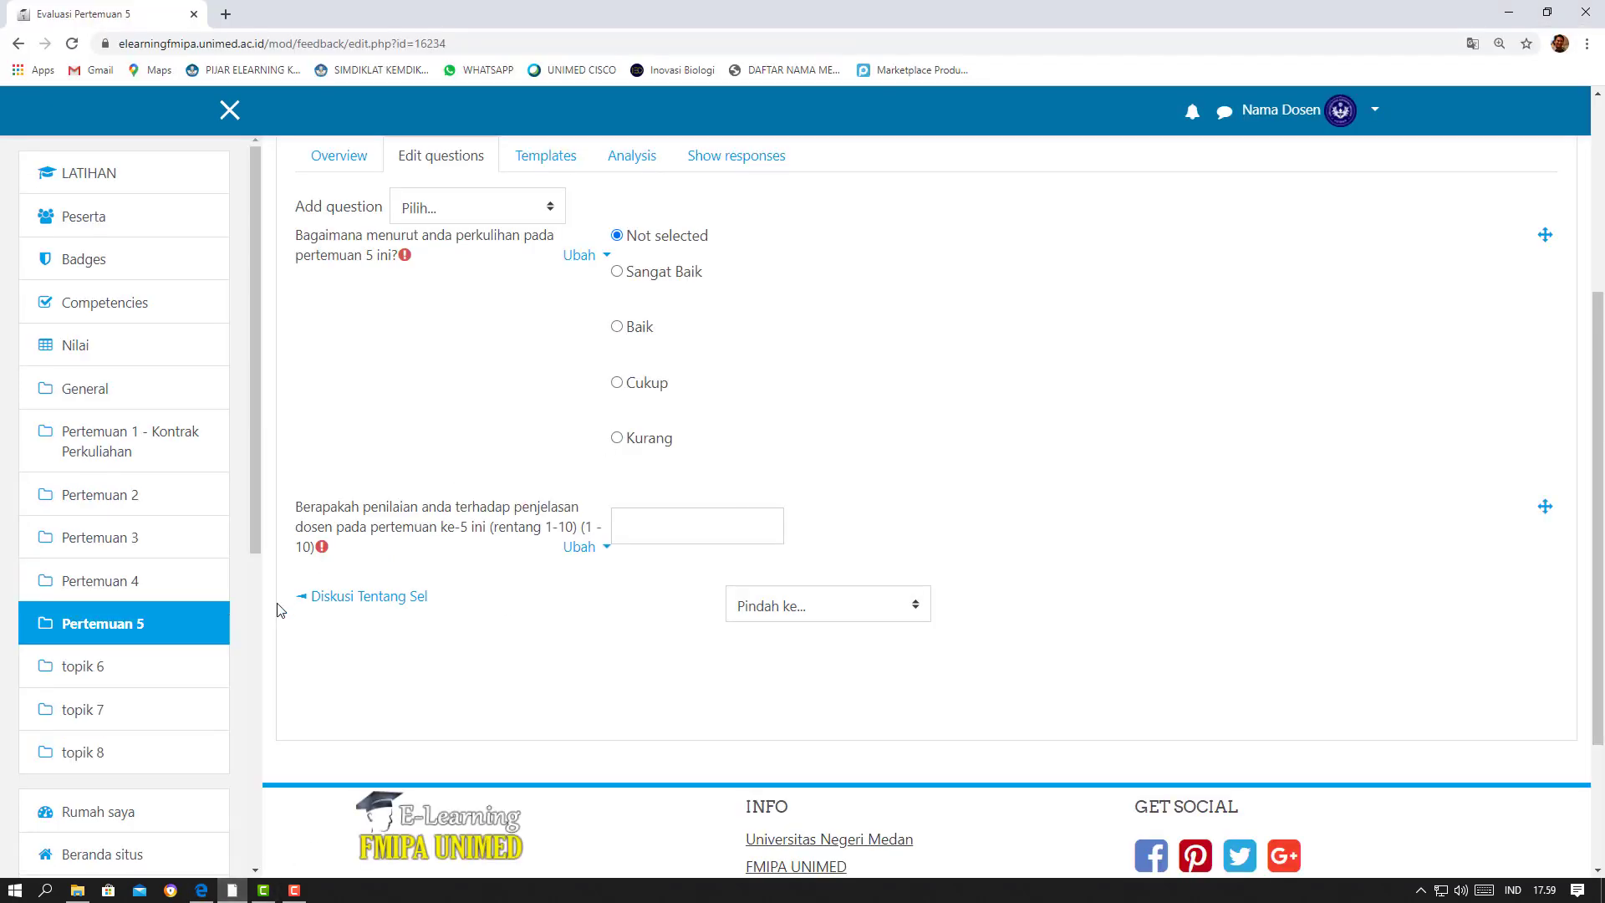
pyautogui.click(102, 632)
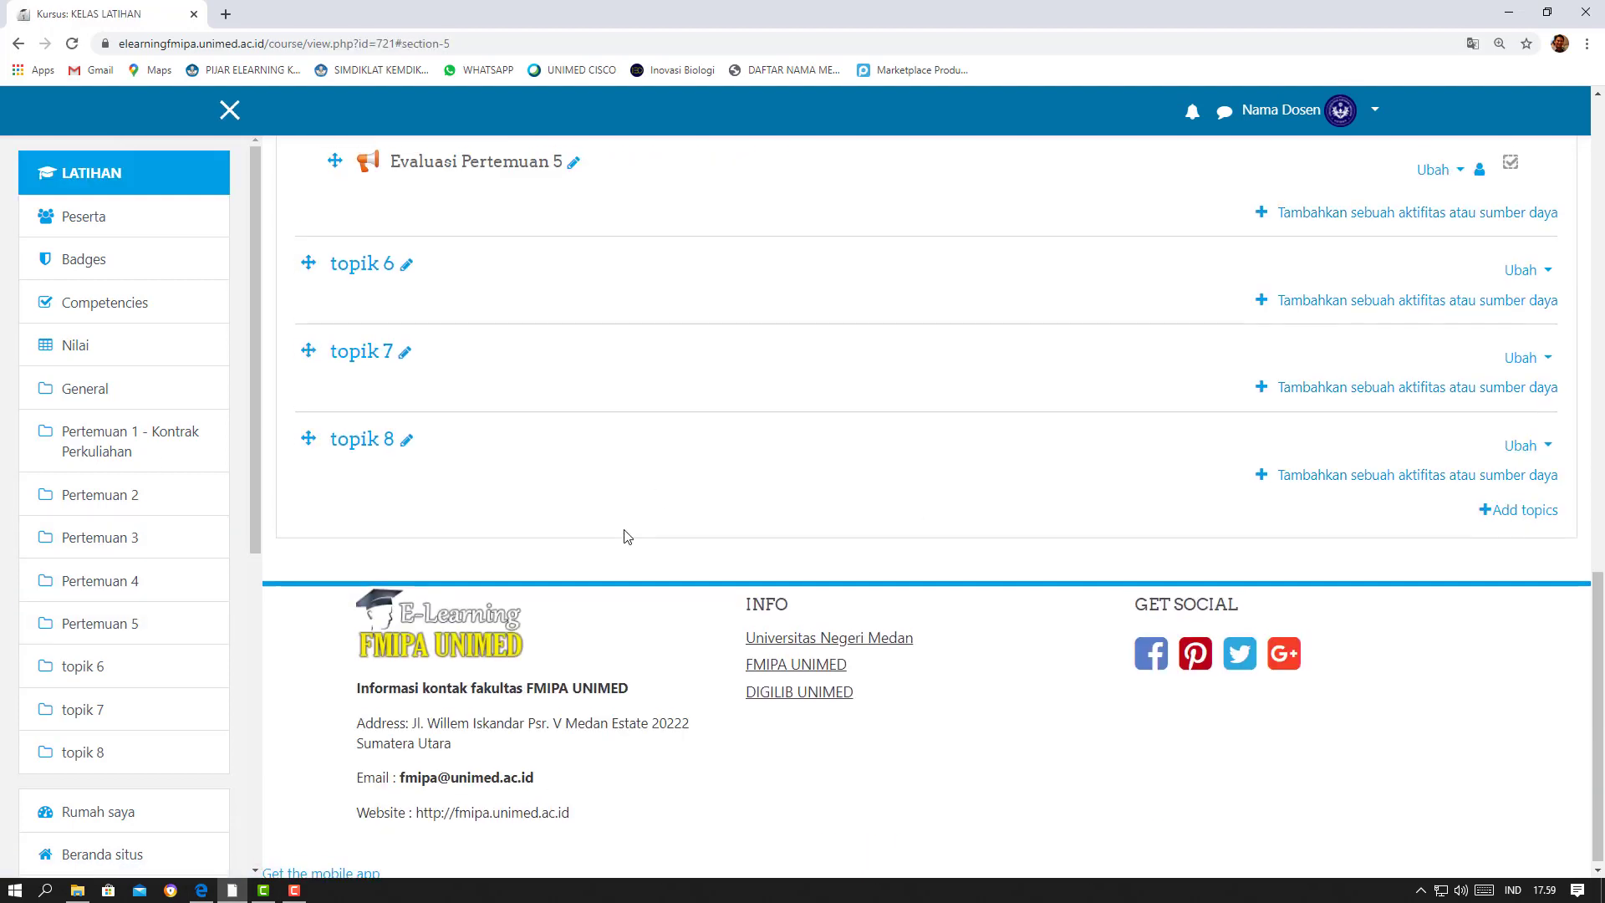
pyautogui.scroll(3, 717, 465)
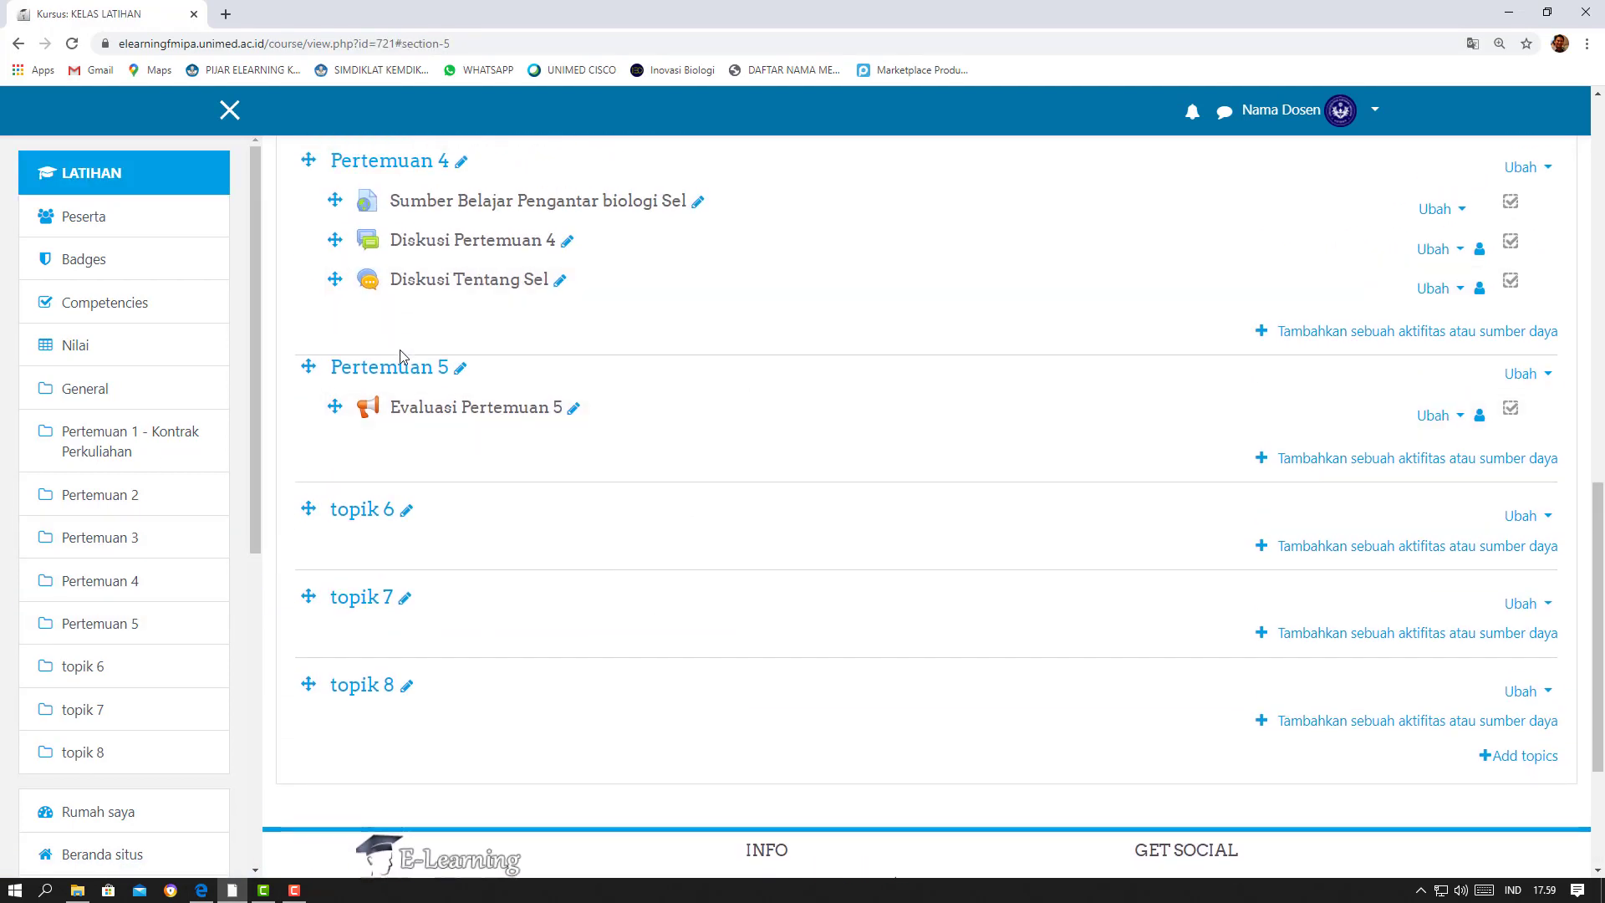
pyautogui.click(425, 412)
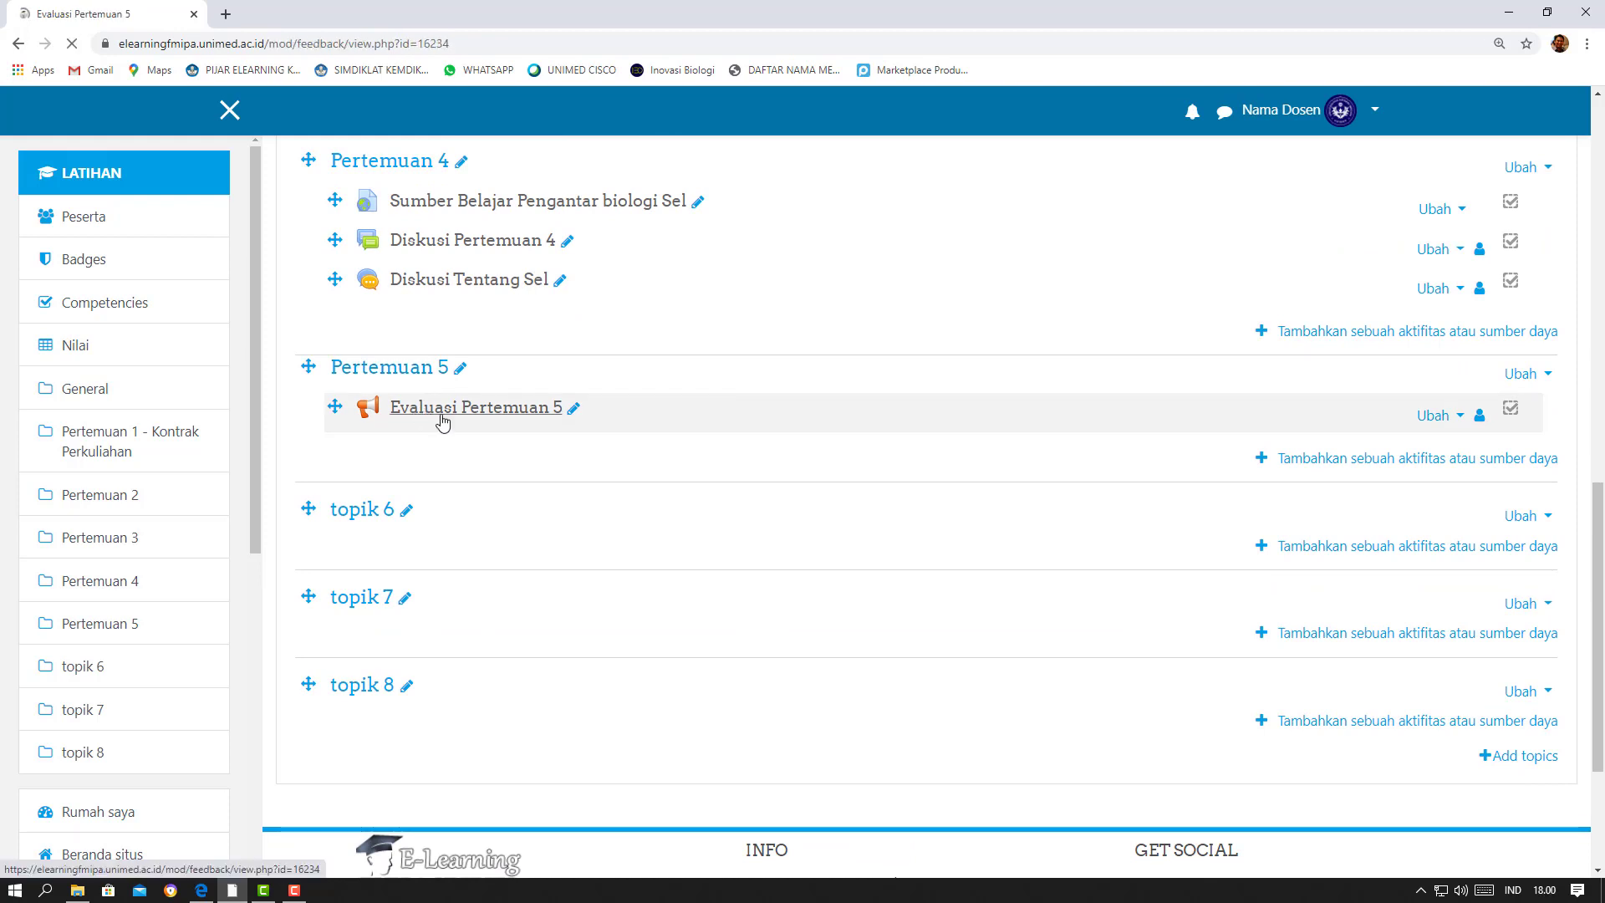
pyautogui.scroll(-1, 808, 412)
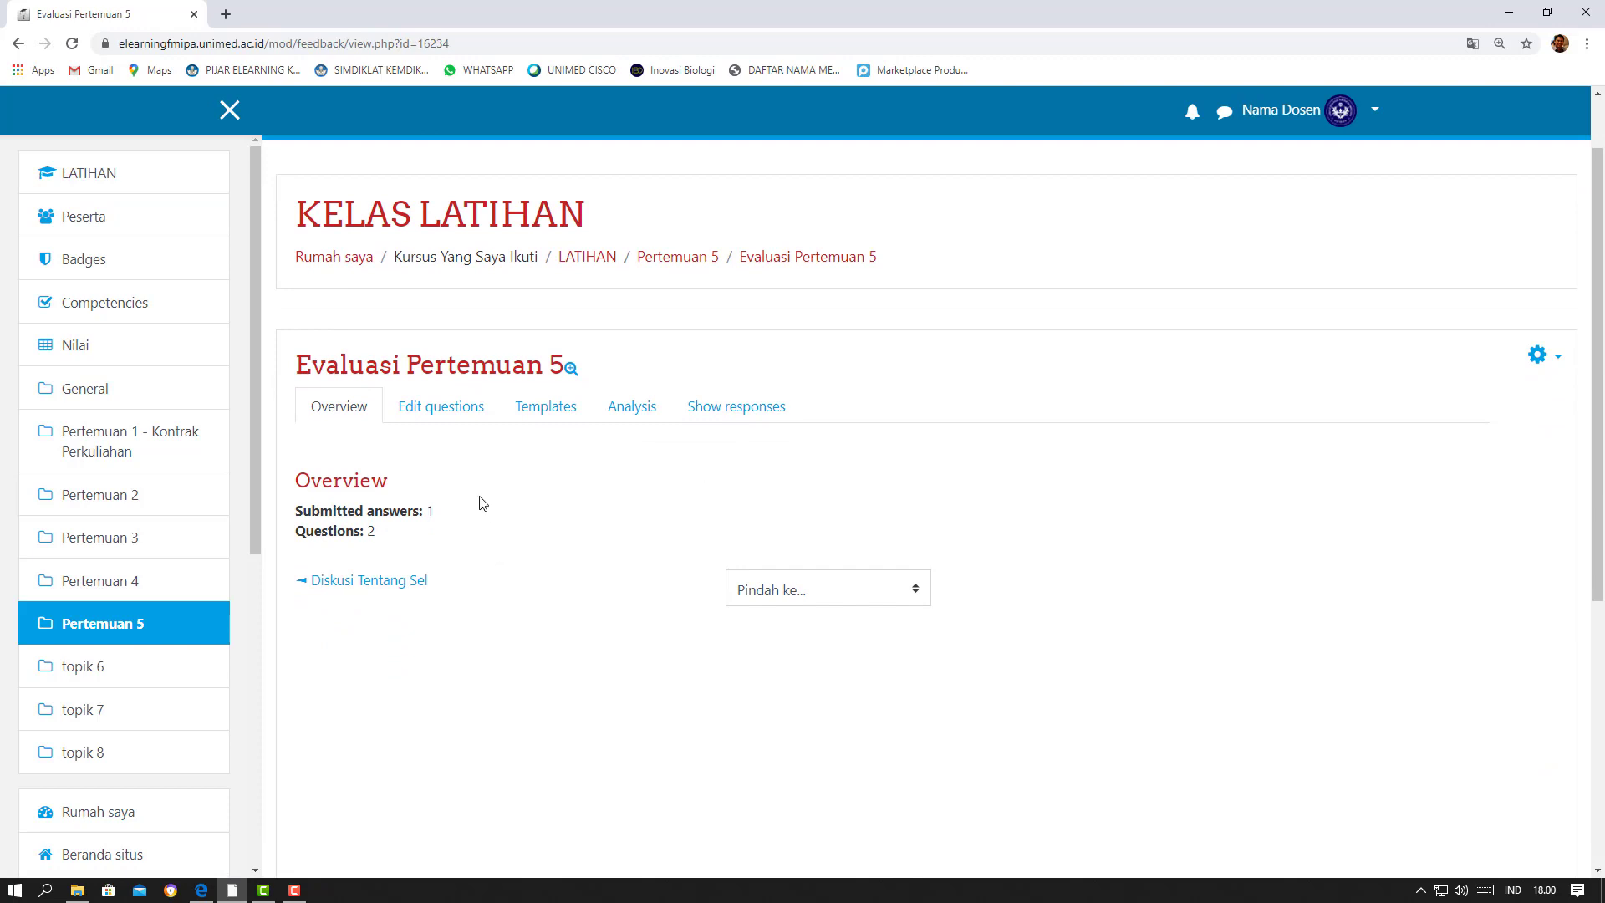
# Examine the feedback's analysis for both questions and open the list of individual anonymous responses
pyautogui.click(635, 410)
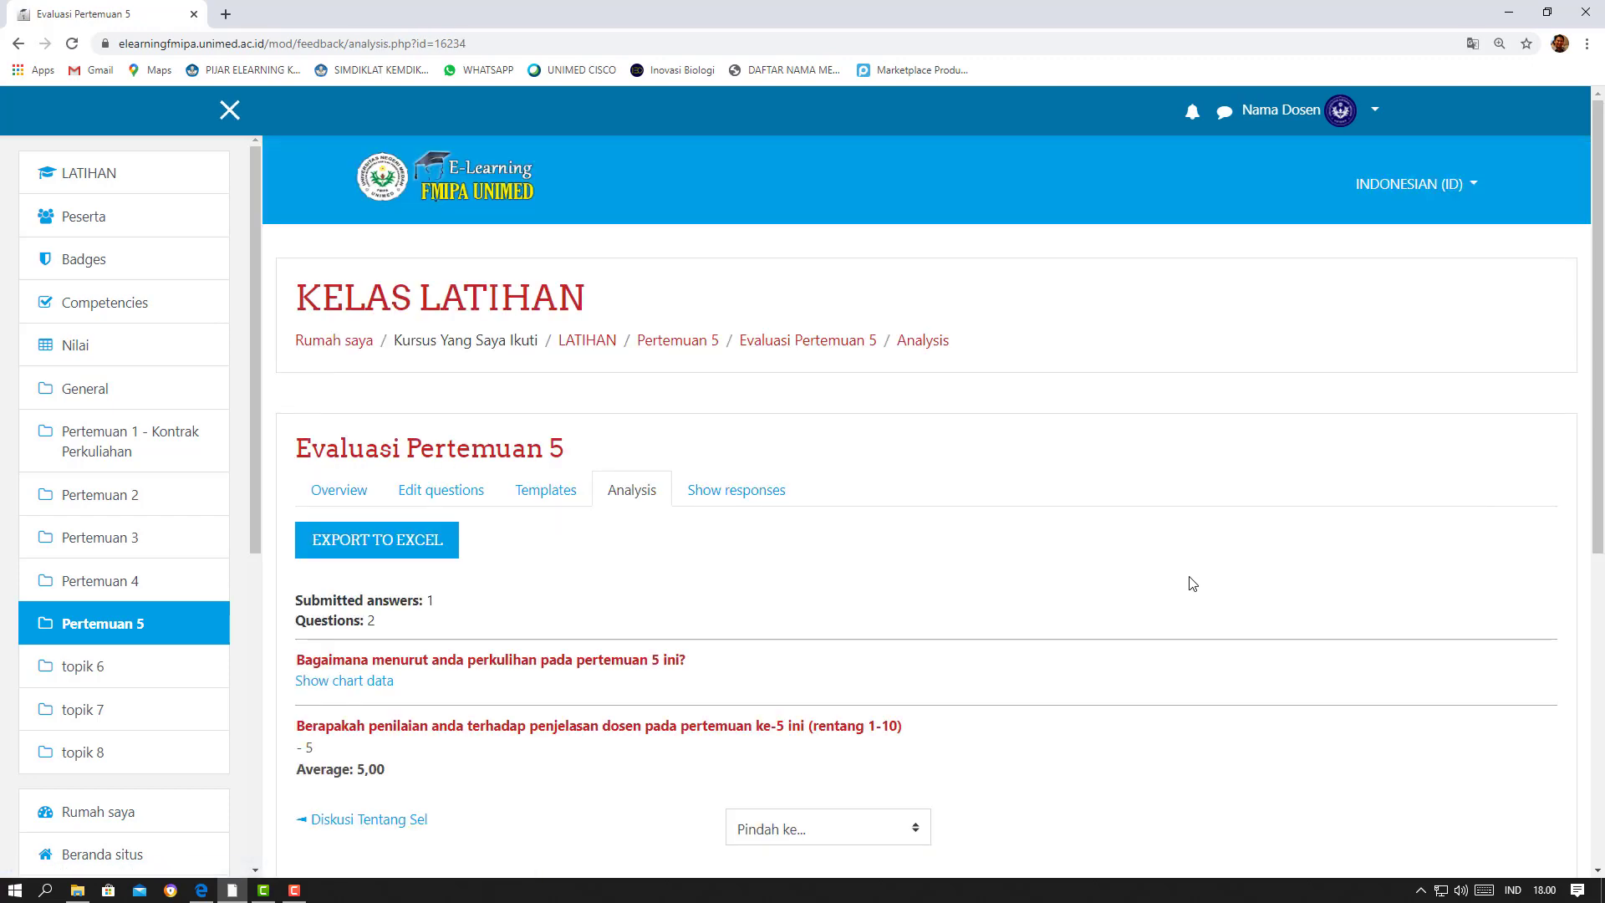
pyautogui.scroll(-3, 1194, 582)
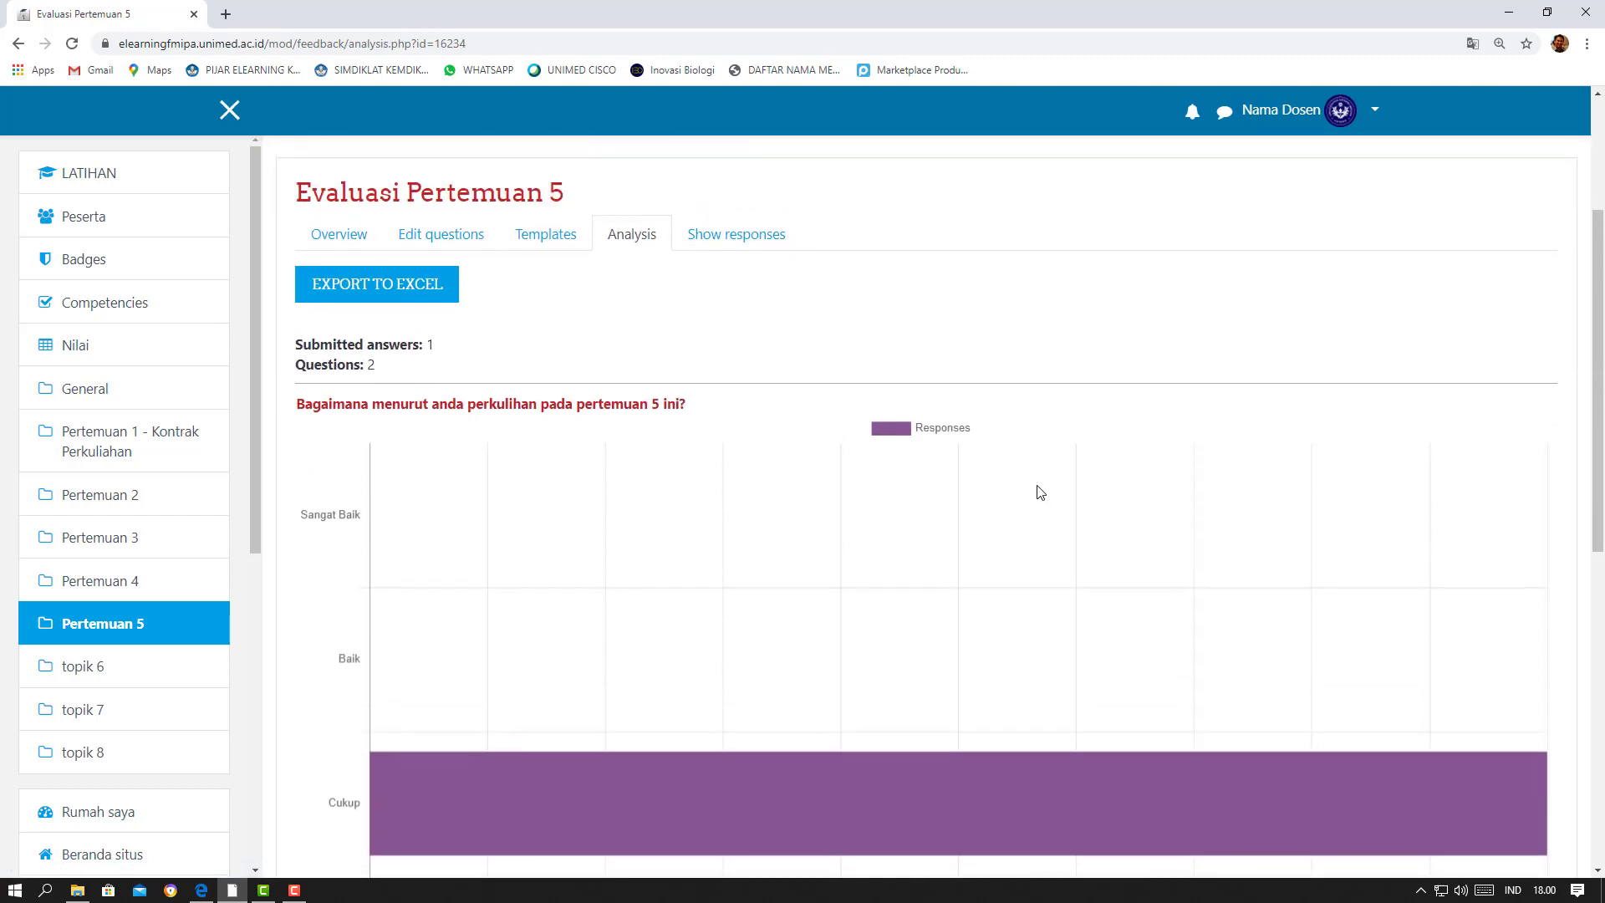
pyautogui.scroll(-4, 1036, 491)
pyautogui.scroll(-3, 1039, 491)
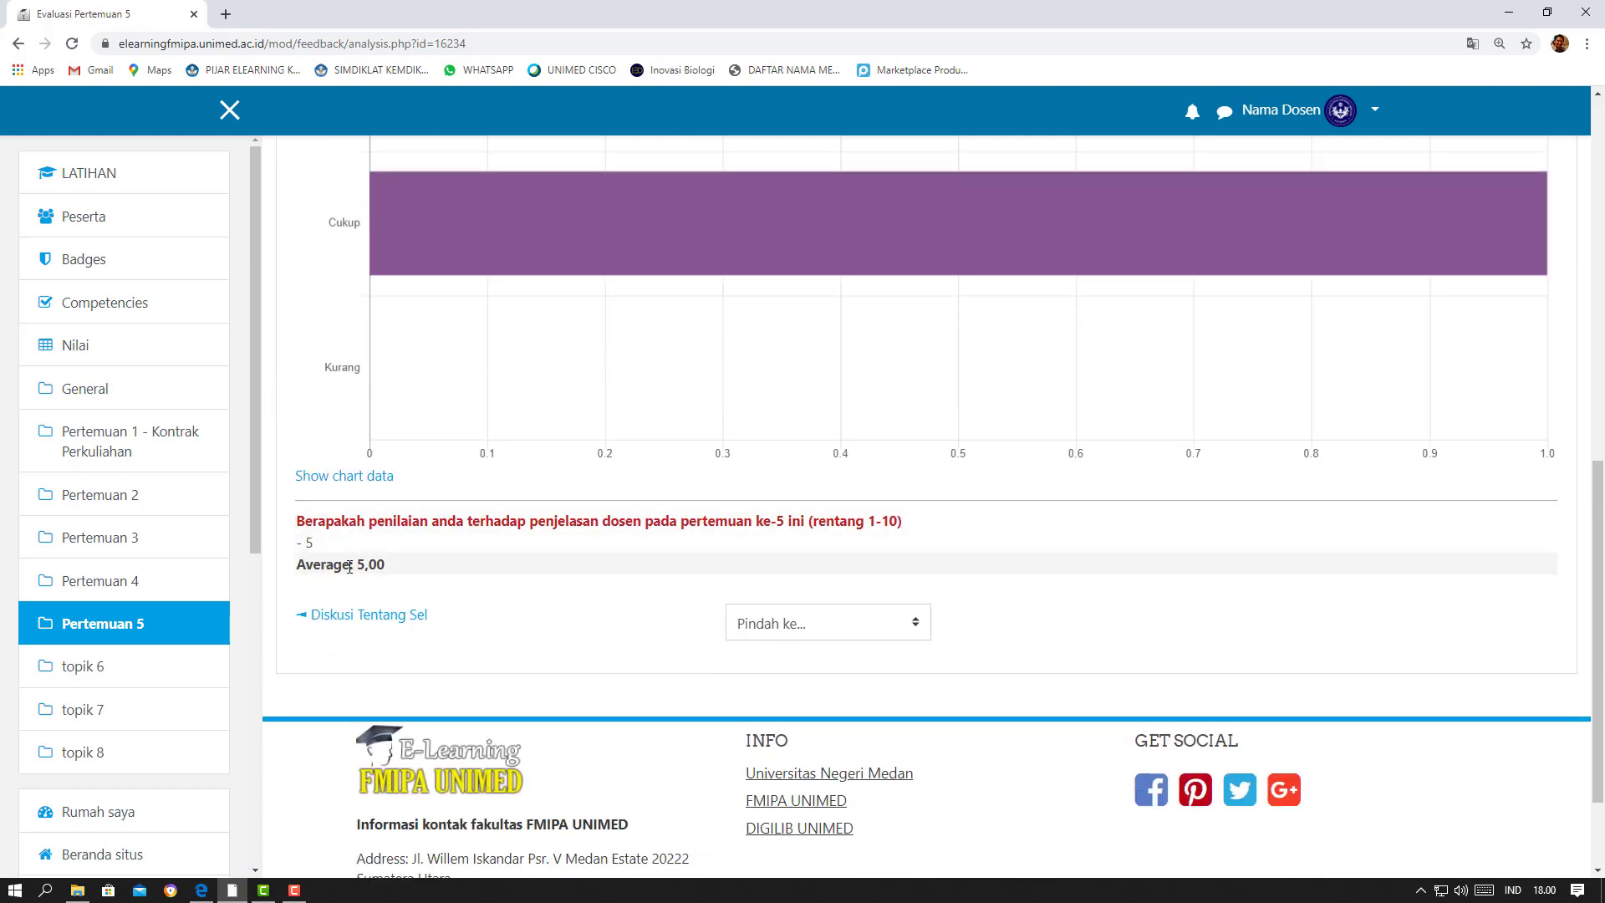
pyautogui.scroll(7, 499, 573)
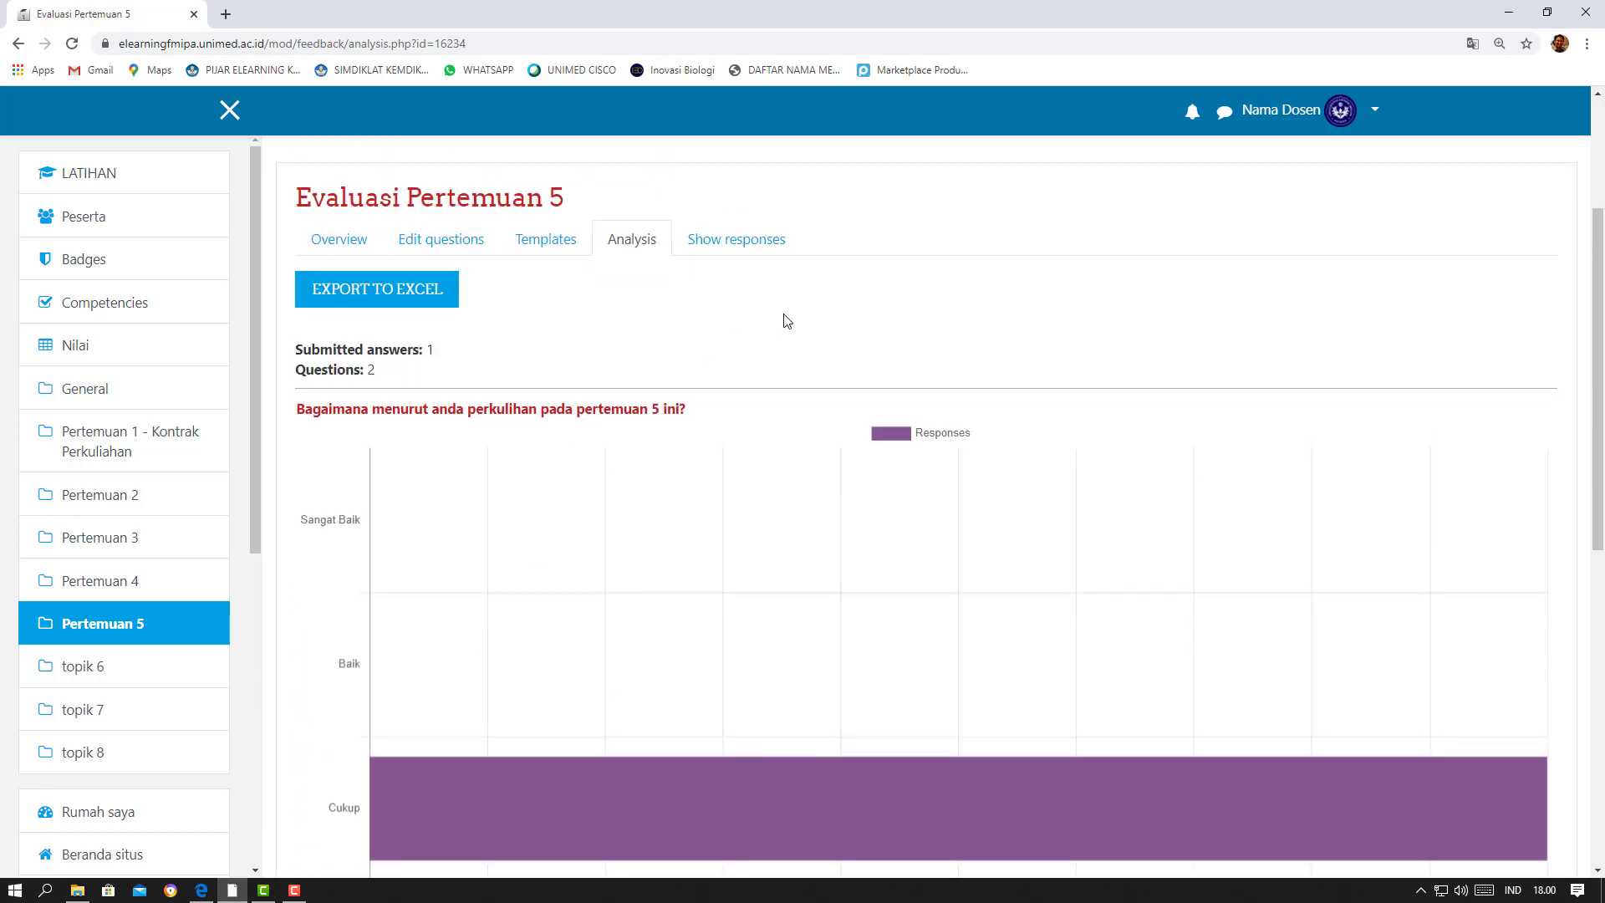
pyautogui.click(736, 243)
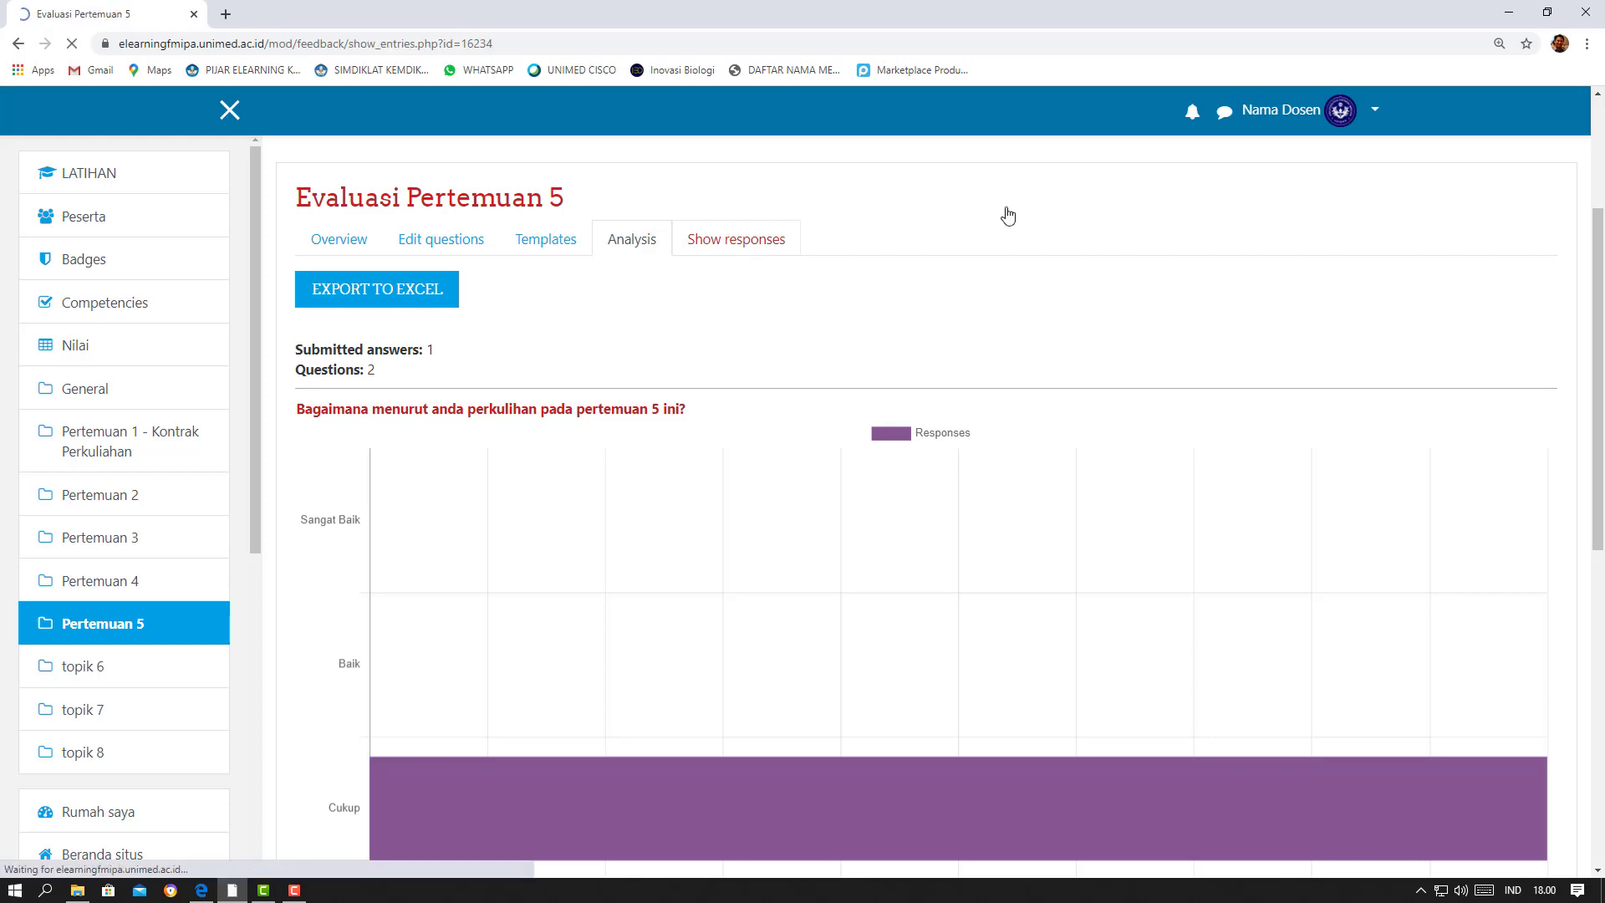
pyautogui.scroll(-3, 1008, 216)
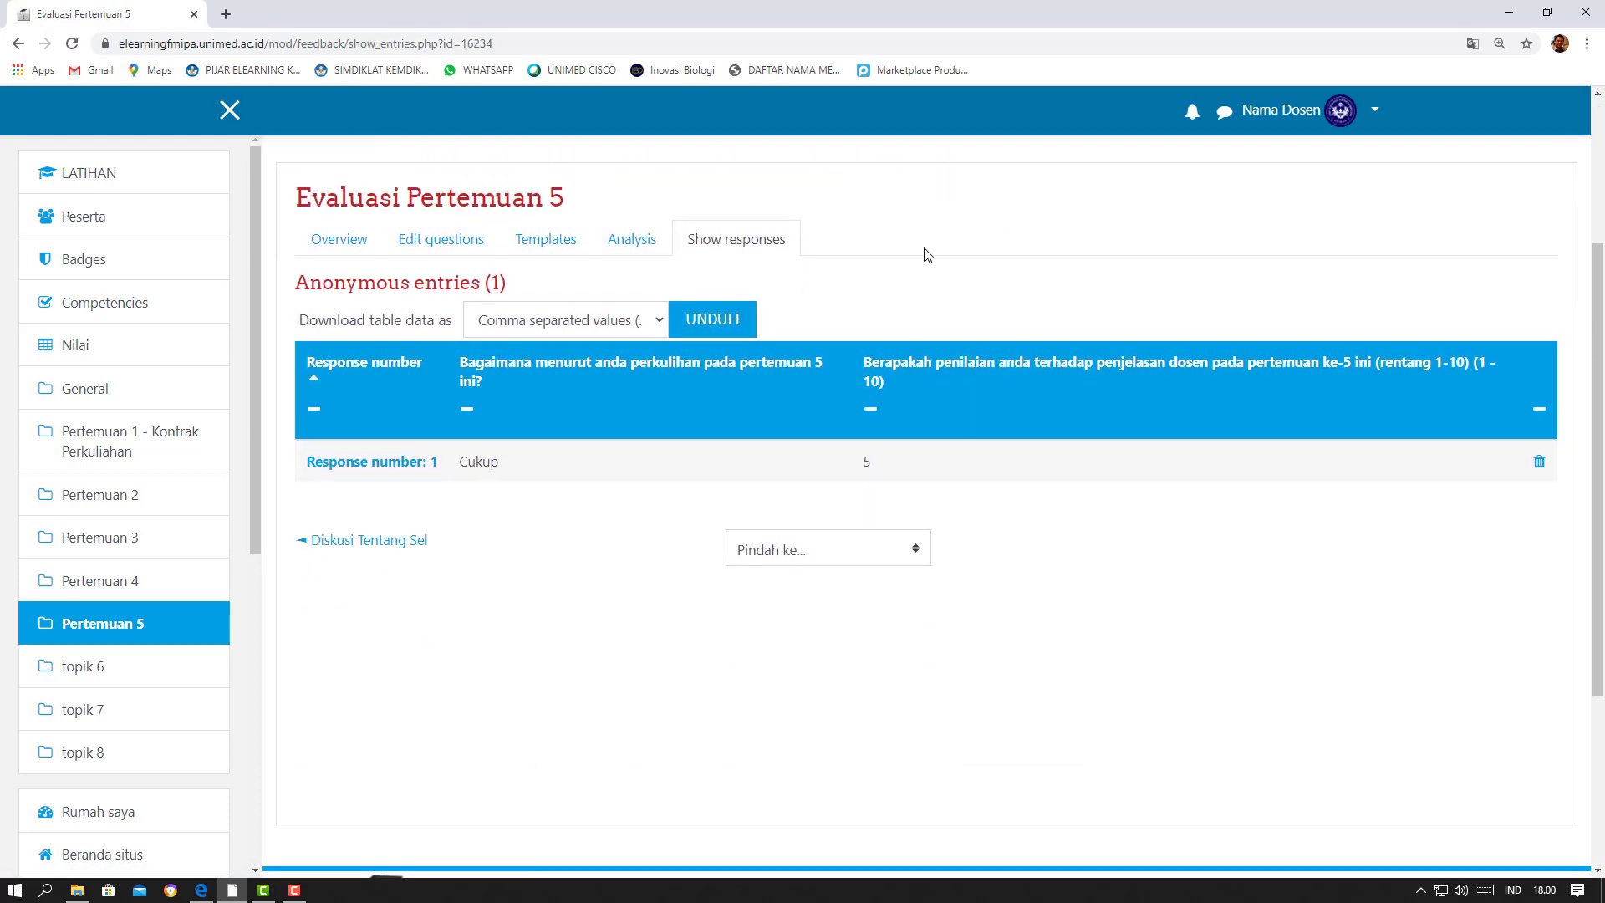